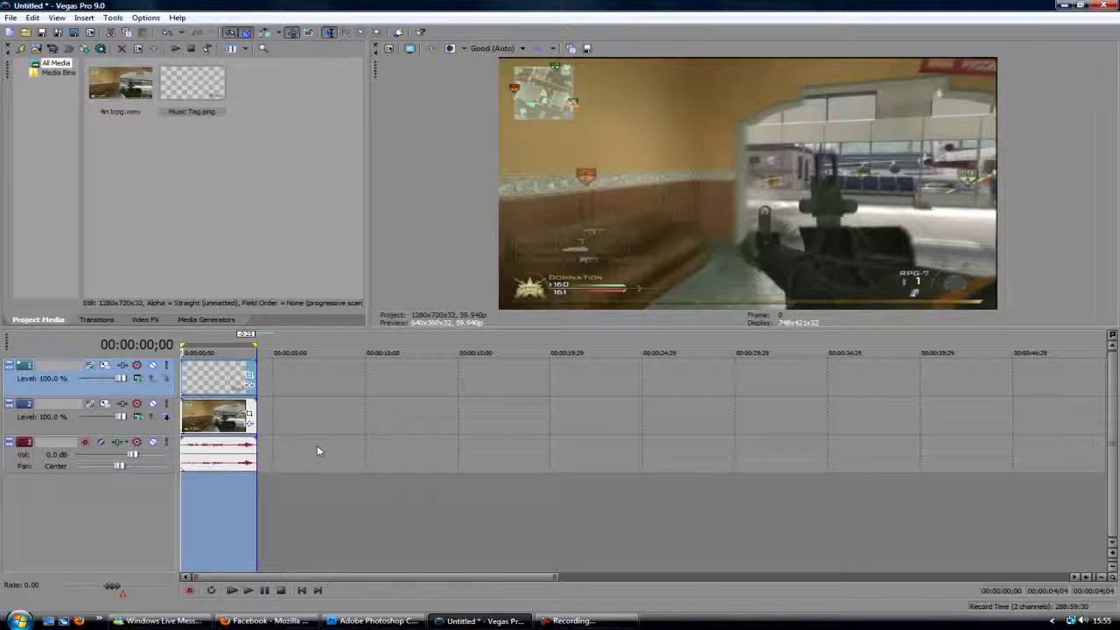
- Play the gameplay clip on the timeline in the normal preview and in full-screen preview
key("space")
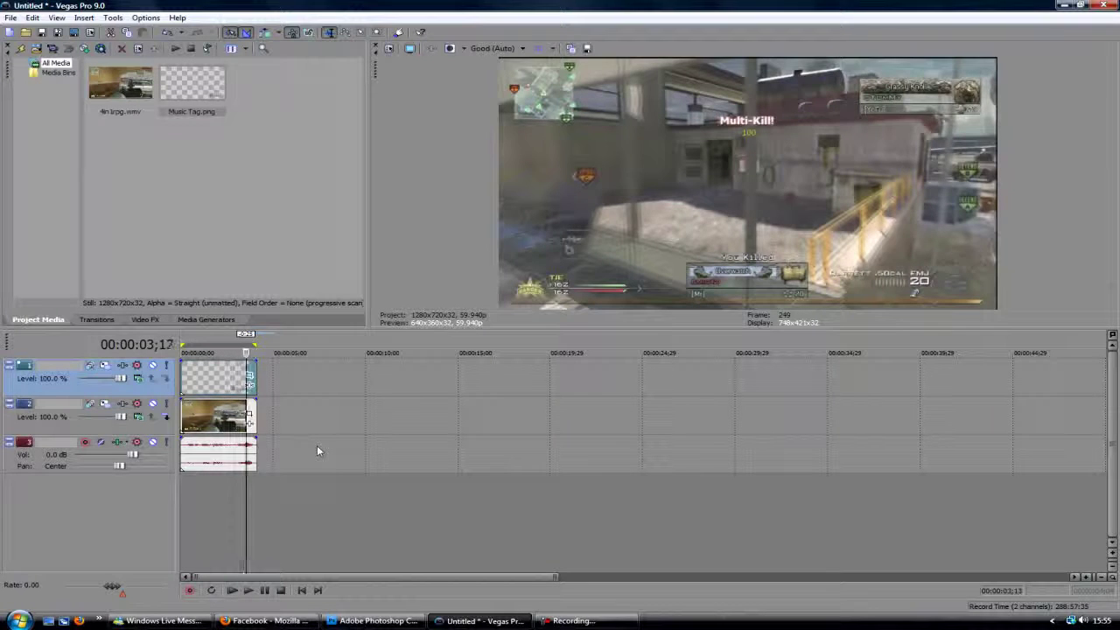
key("space")
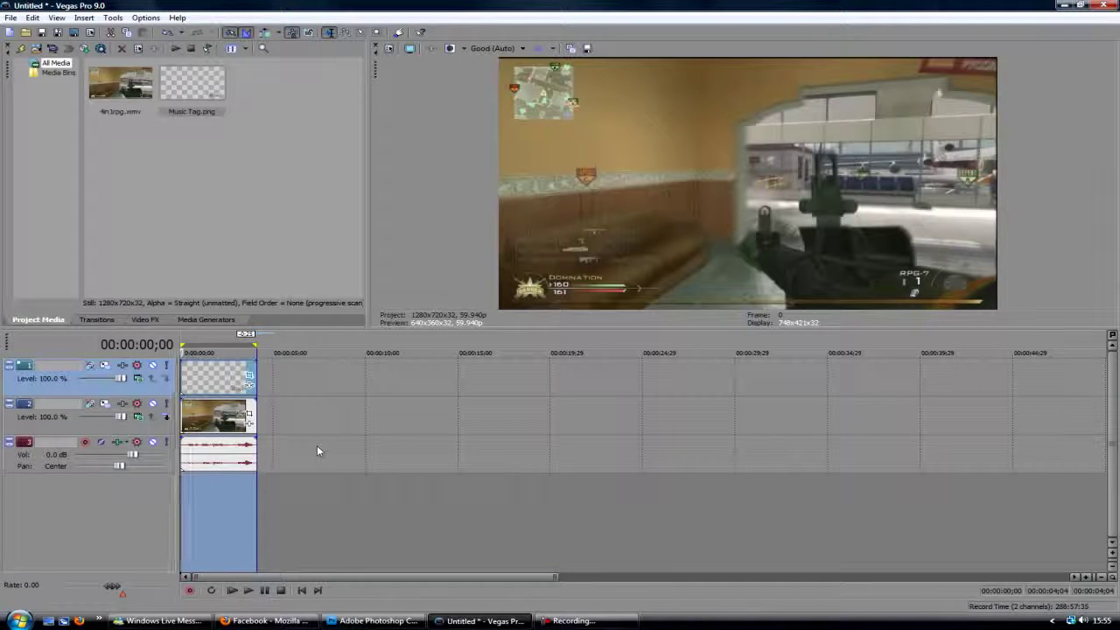
left_click(406, 50)
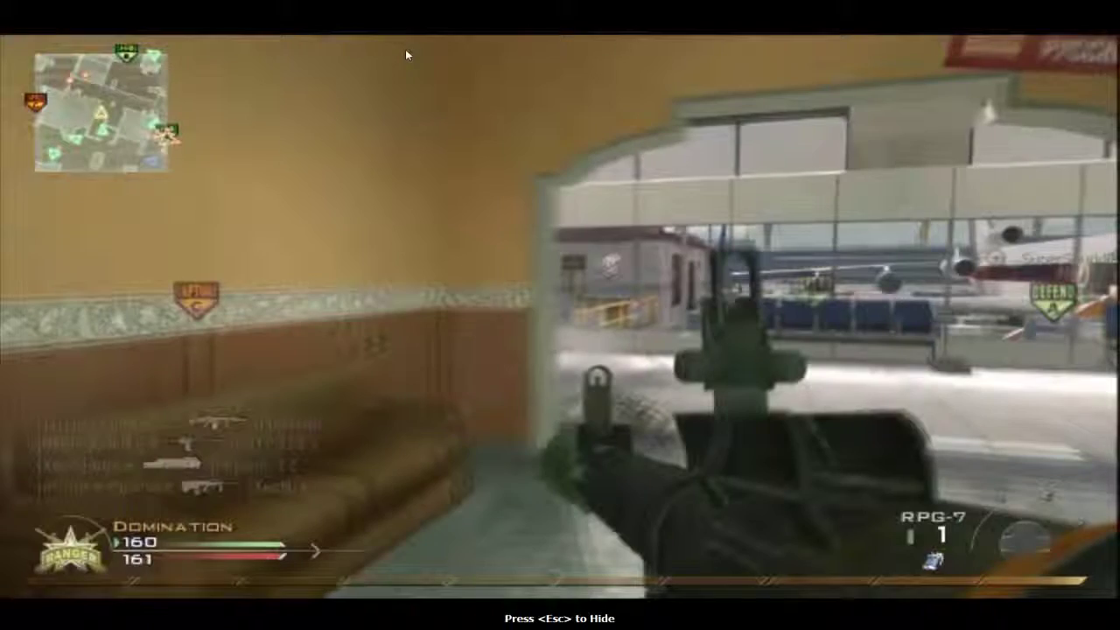
key("space")
key("Escape")
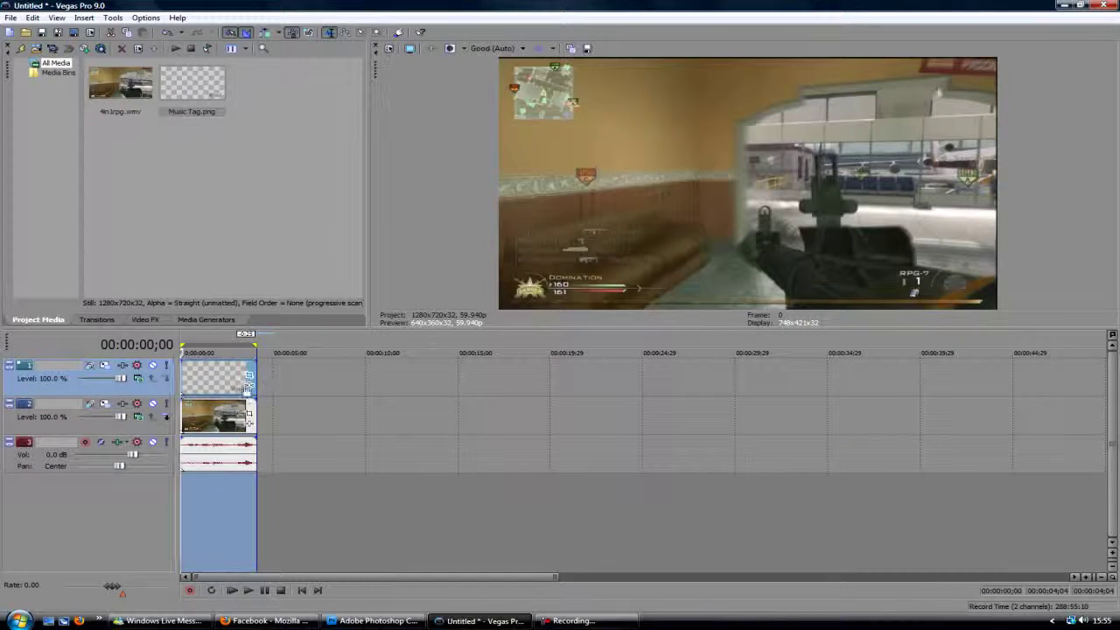
- Check the music tag overlay at several points of the clip and replay it from the start
left_click(194, 380)
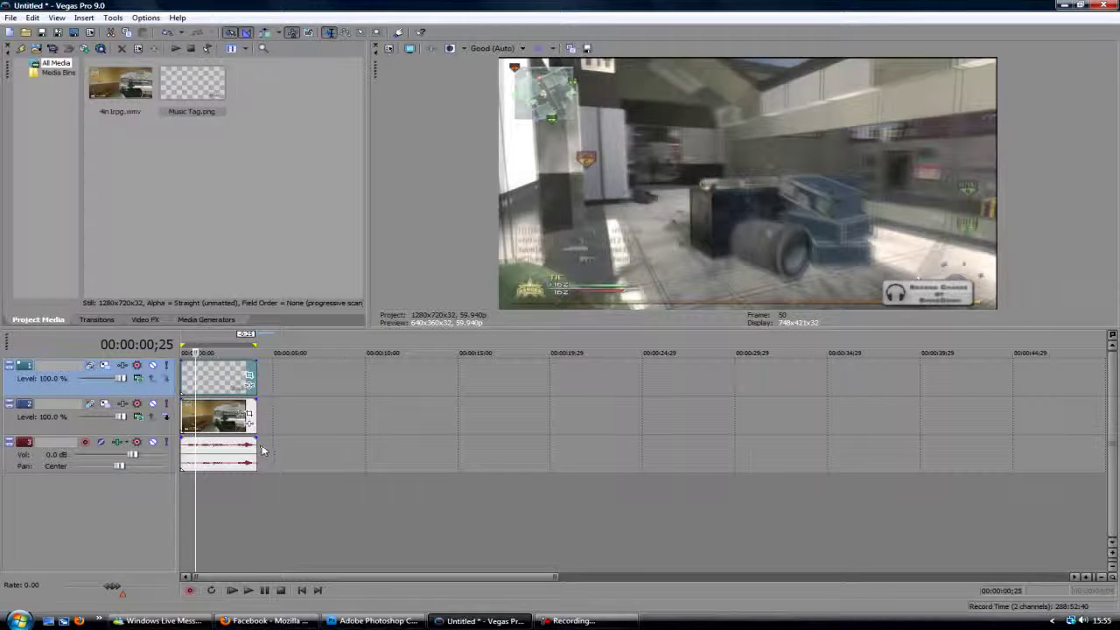
left_click(202, 378)
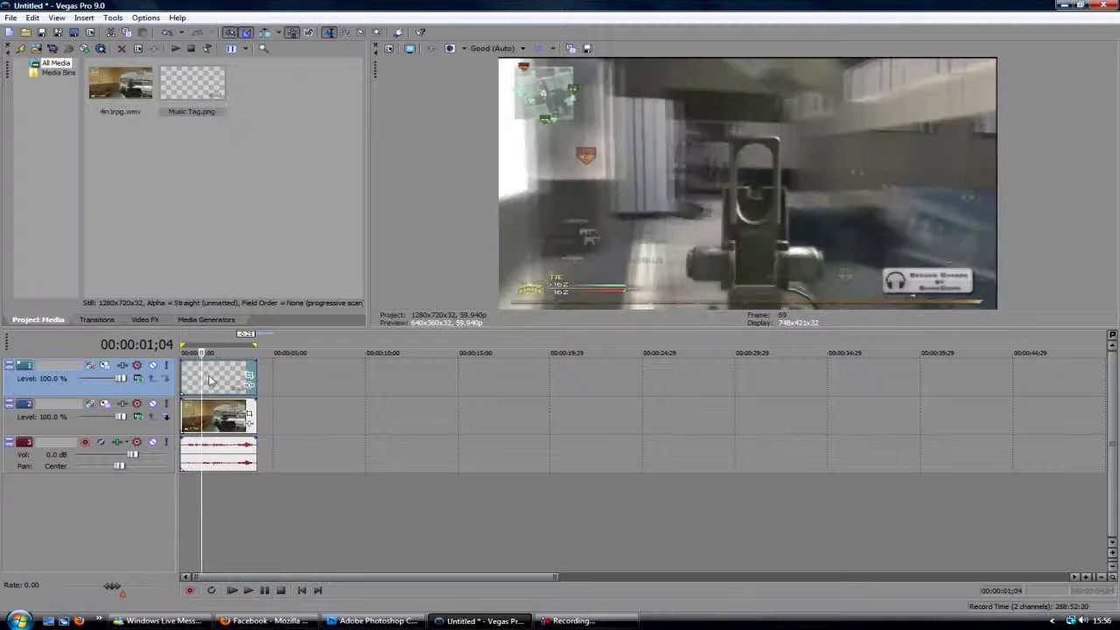
left_click(208, 377)
left_click(215, 377)
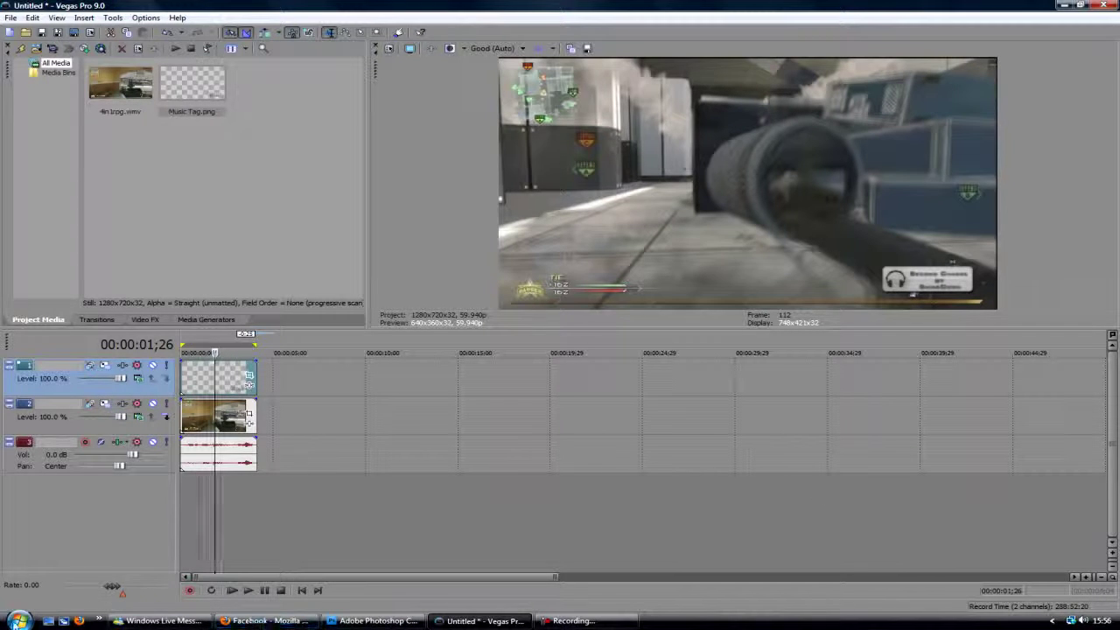
left_click(187, 461)
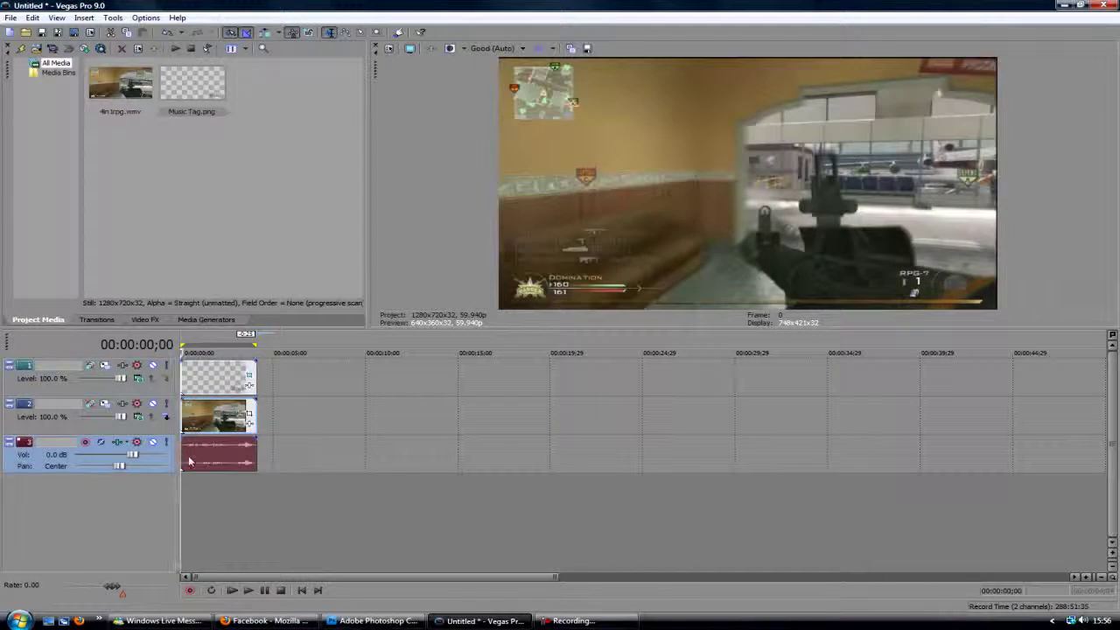
key("space")
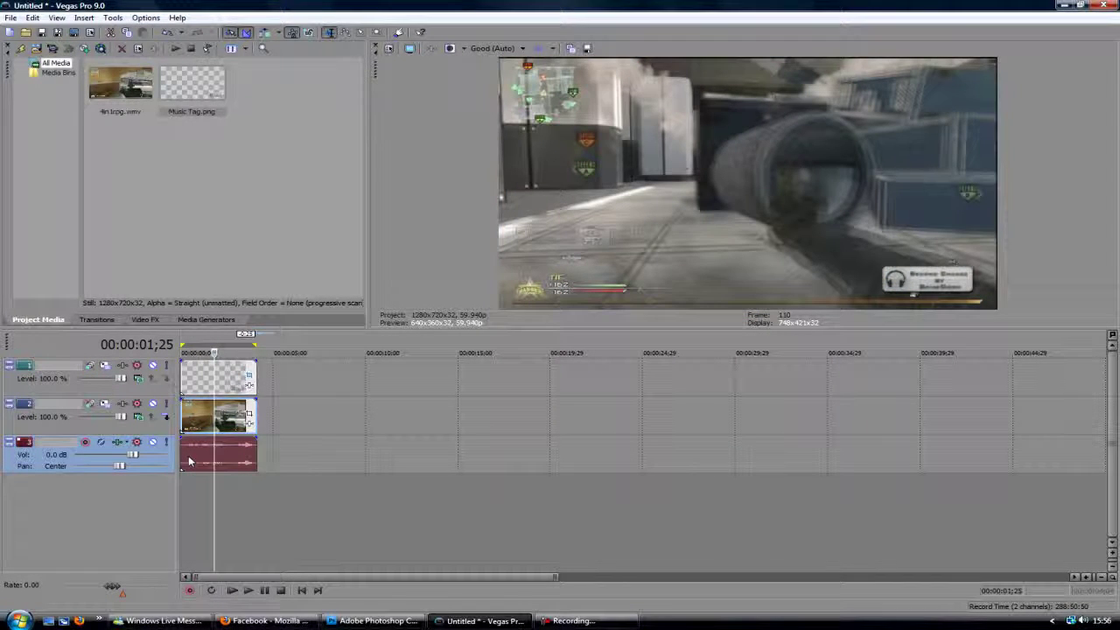
- Switch to Photoshop and create a 1280 x 720 pixel document named "Name tag" with a transparent background
left_click(376, 621)
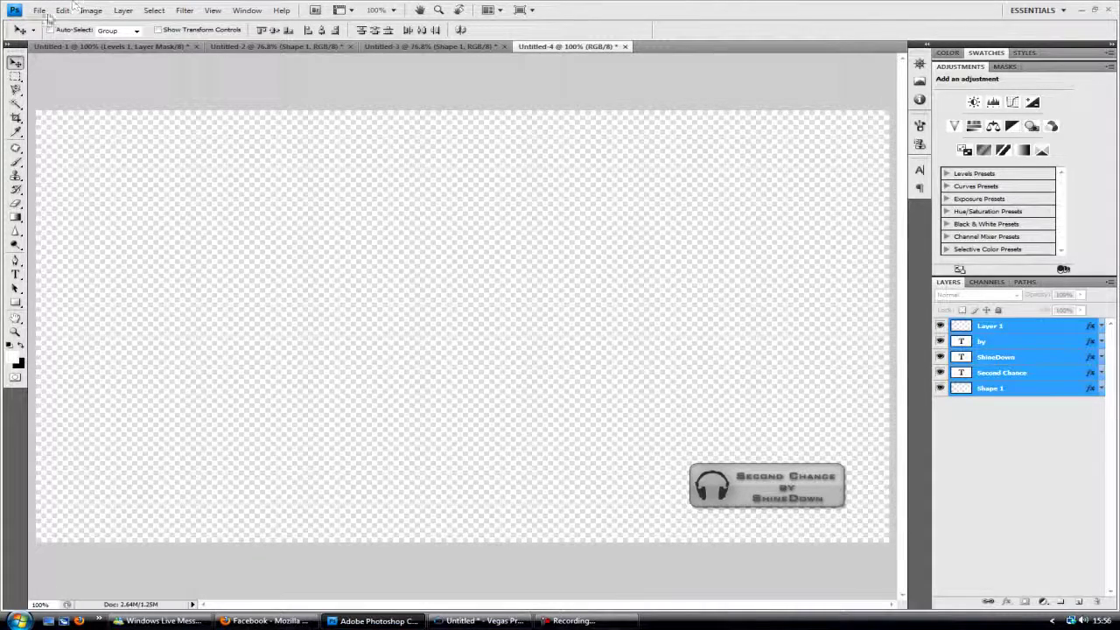
left_click(39, 10)
left_click(51, 25)
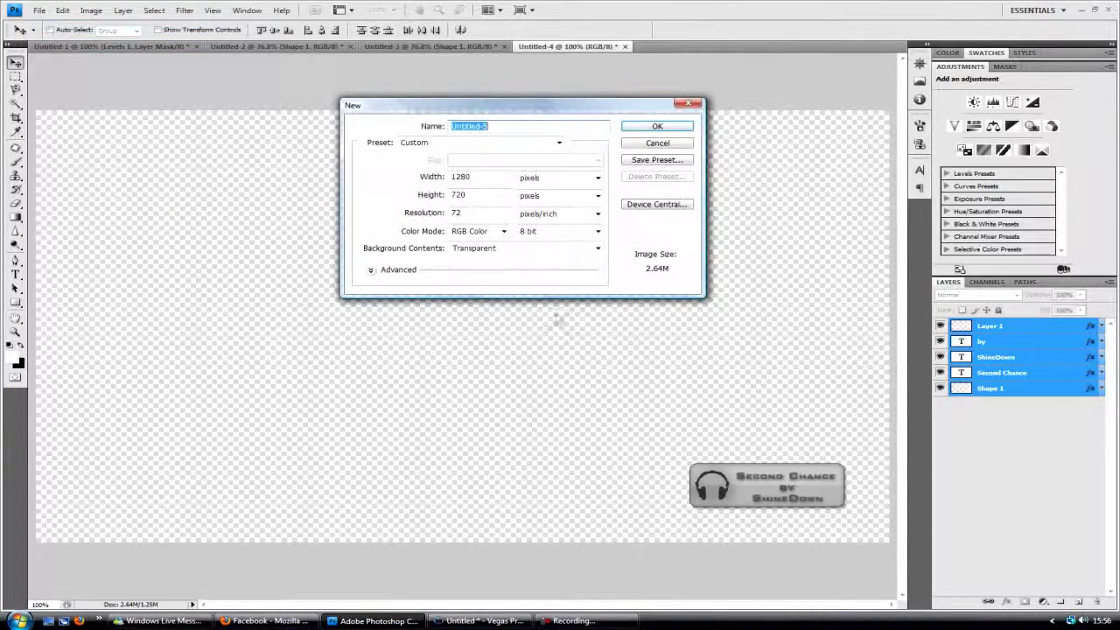
double_click(497, 176)
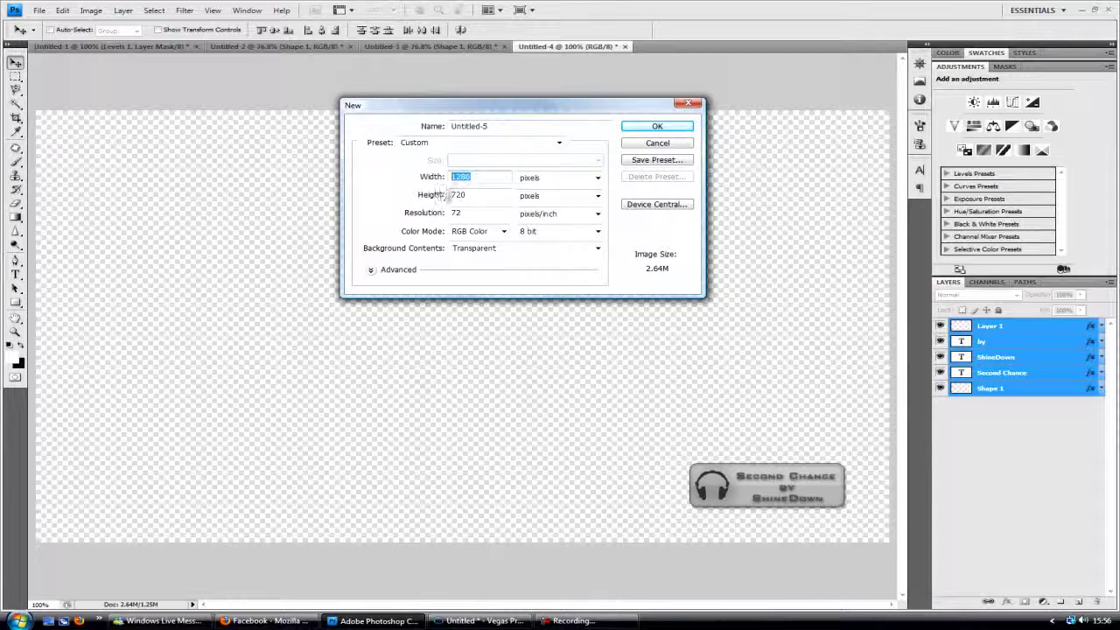
double_click(482, 193)
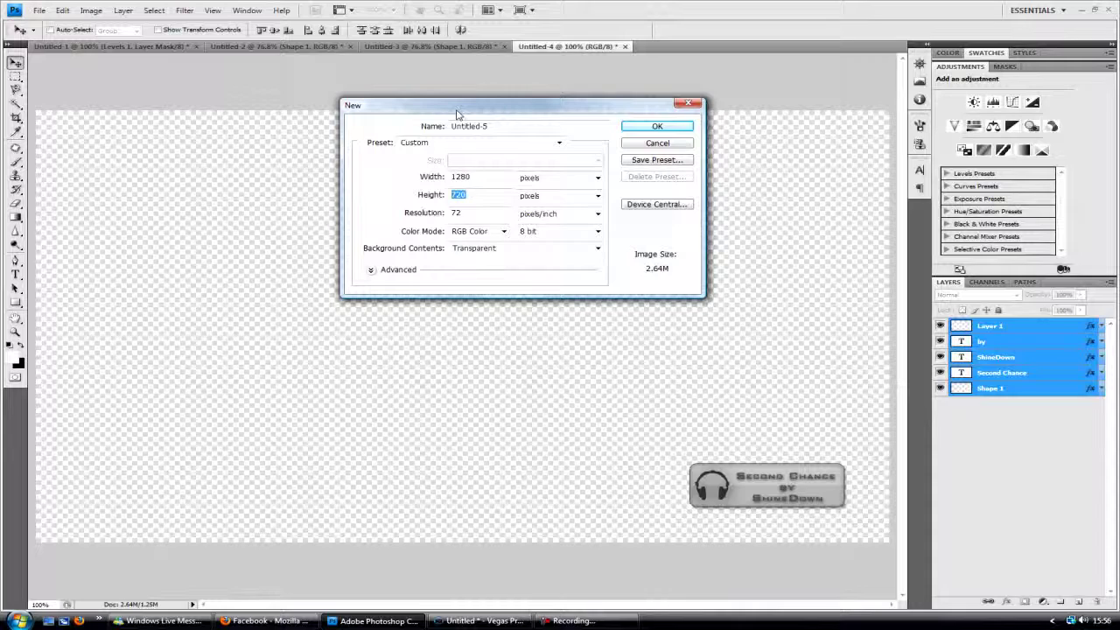
double_click(458, 126)
type("Name ta")
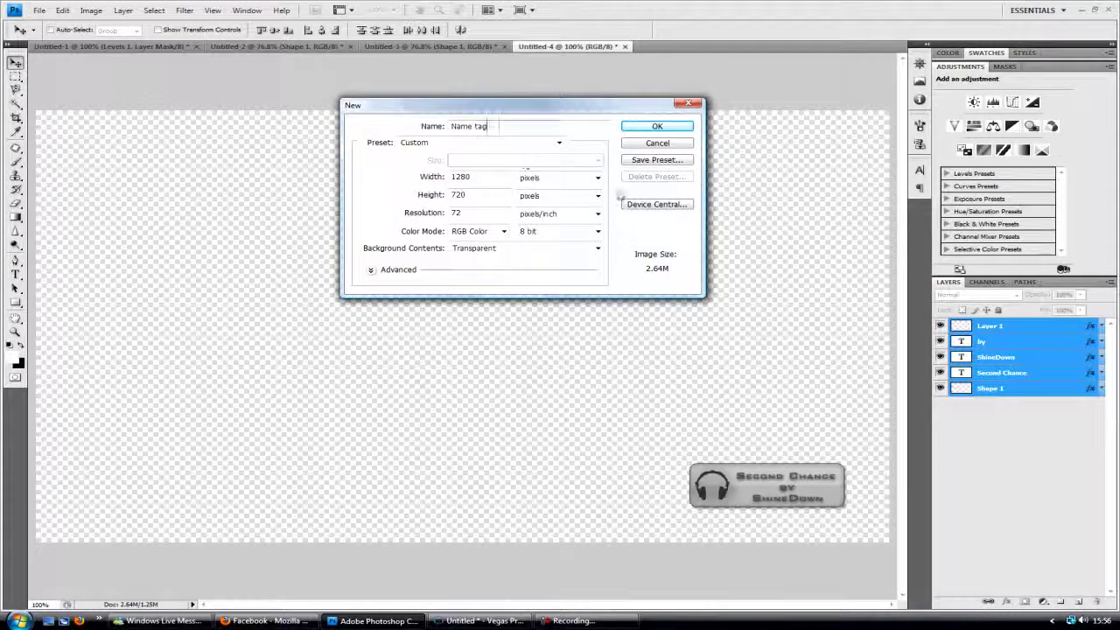
left_click(487, 252)
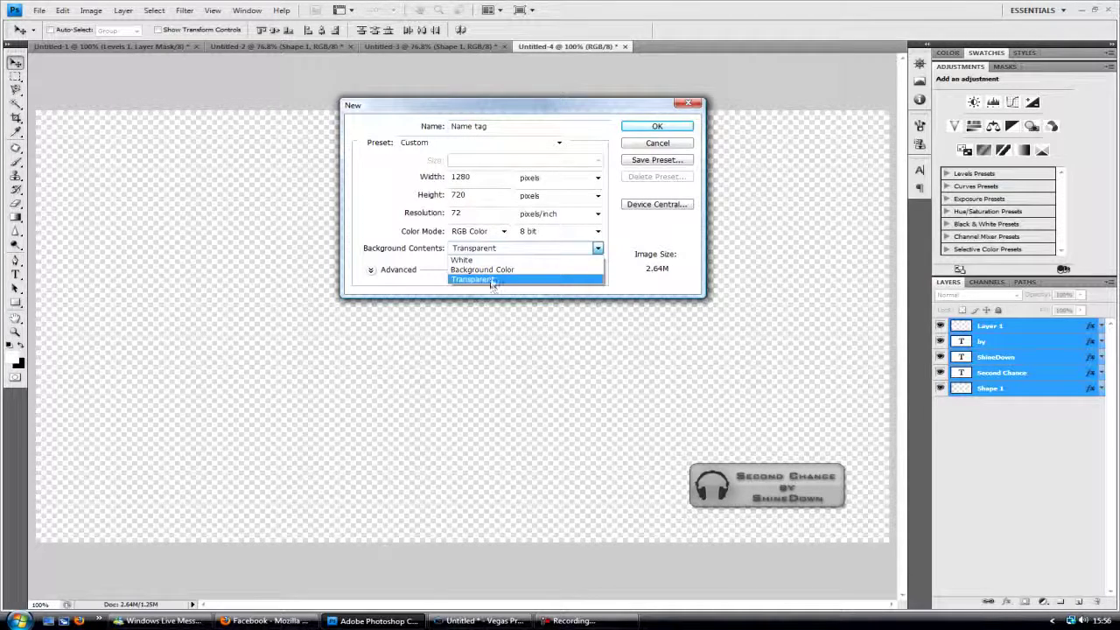
left_click(491, 280)
left_click(635, 127)
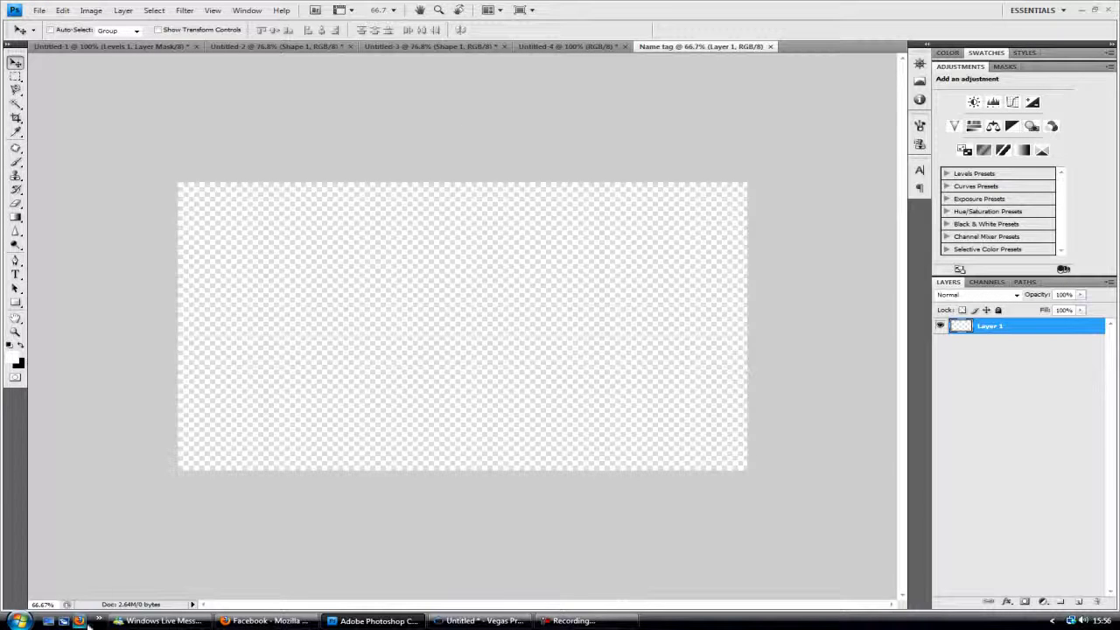
- Draw a small white rounded rectangle with a 10 px corner radius in the lower-right area of the canvas
left_click(14, 303)
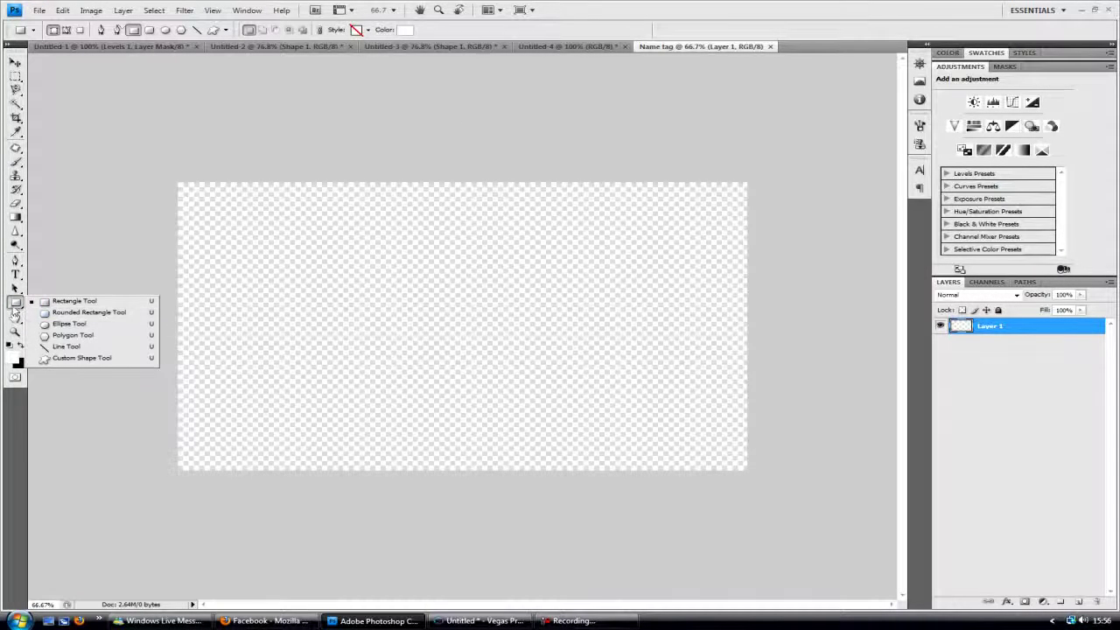
left_click(65, 313)
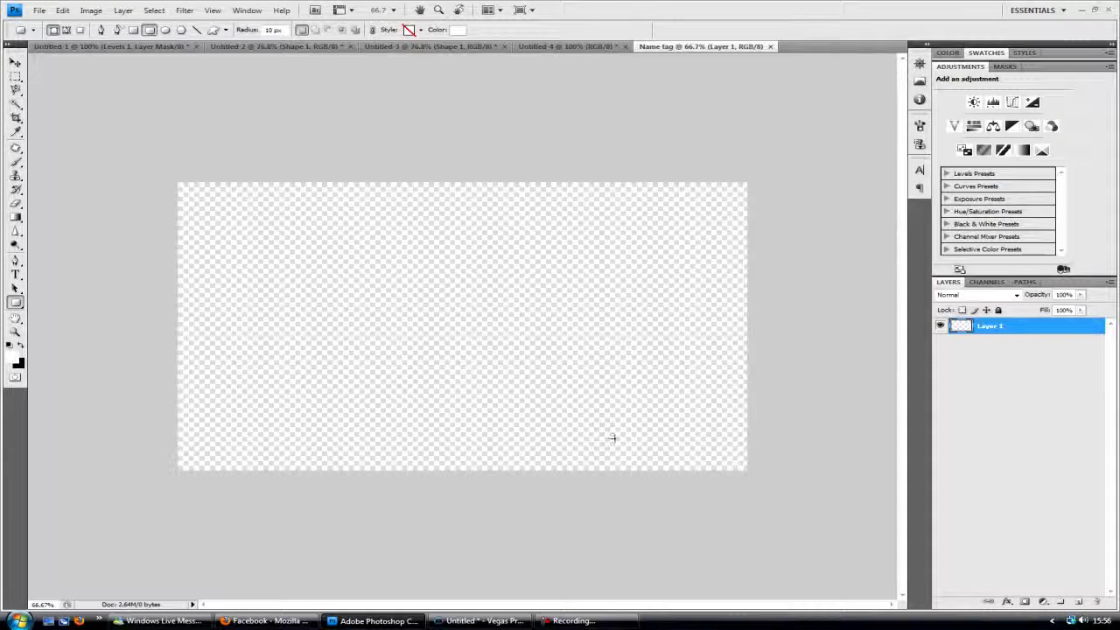
left_click_drag(556, 416, 634, 437)
- Free-transform the rounded rectangle to about 127.7% width and 115% height, and move it nearer the canvas's lower-right corner
key("z")
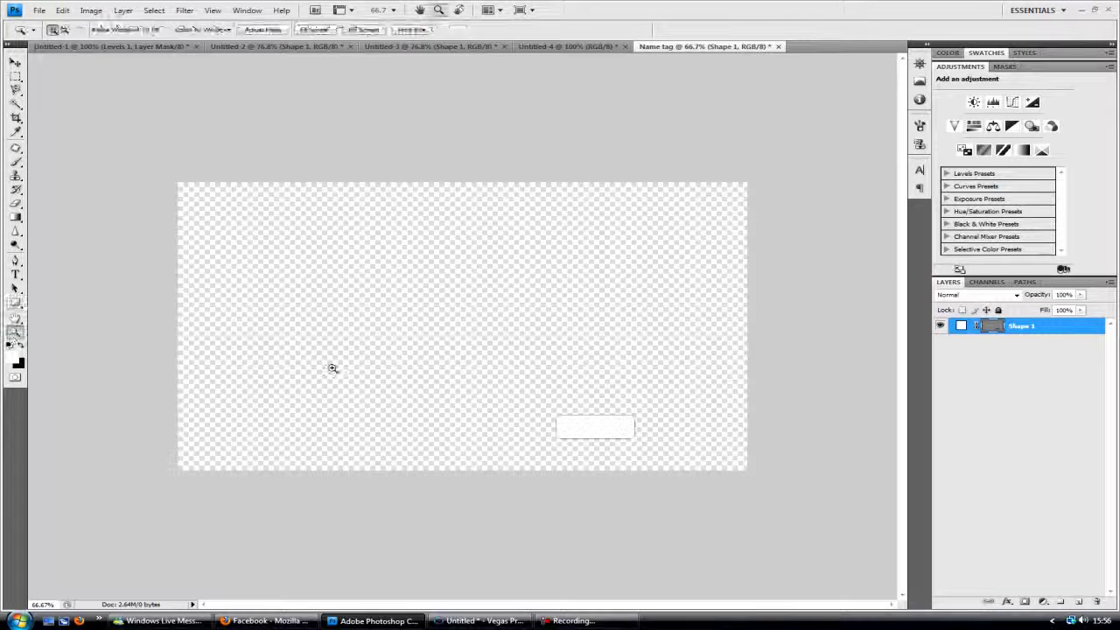
right_click(645, 377)
left_click(663, 395)
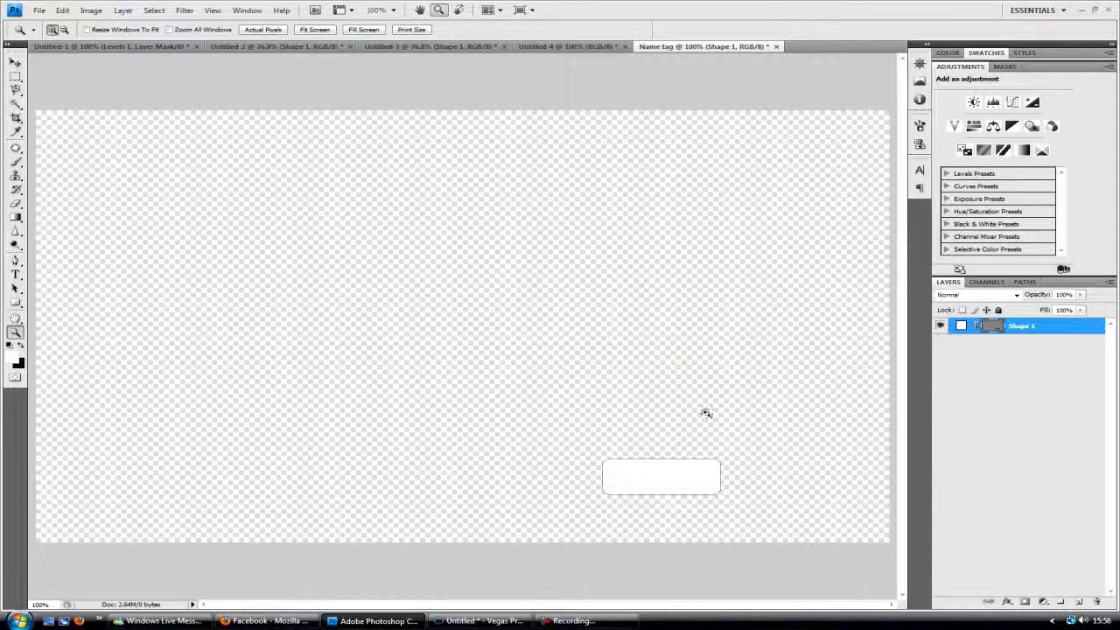
left_click(15, 62)
left_click(63, 10)
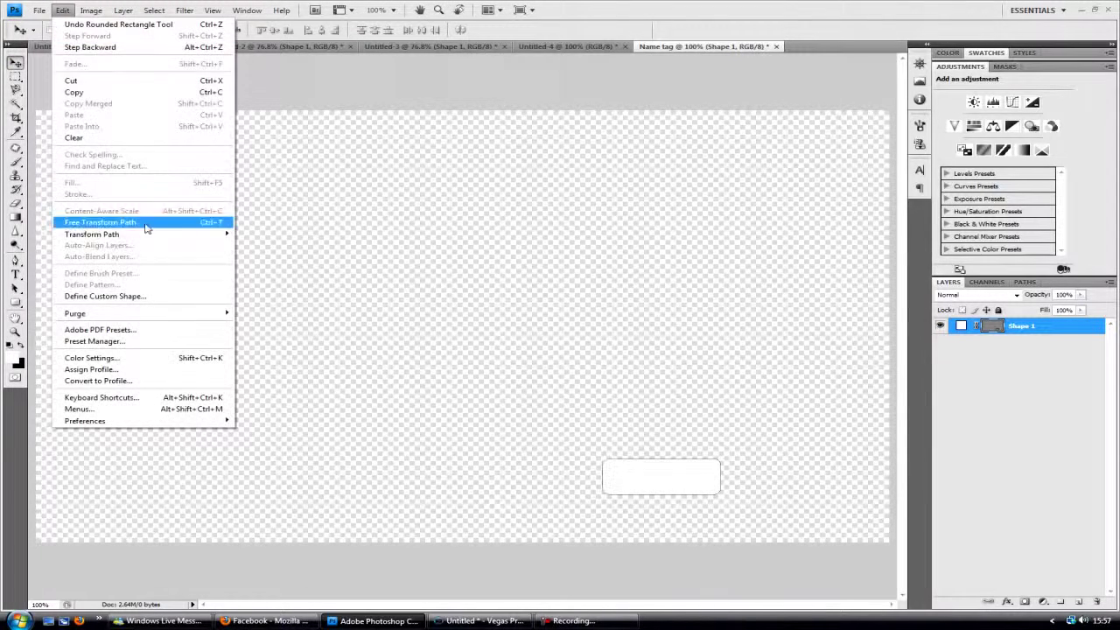
left_click(146, 225)
left_click_drag(716, 476, 733, 477)
left_click_drag(666, 460, 667, 453)
left_click_drag(734, 476, 753, 476)
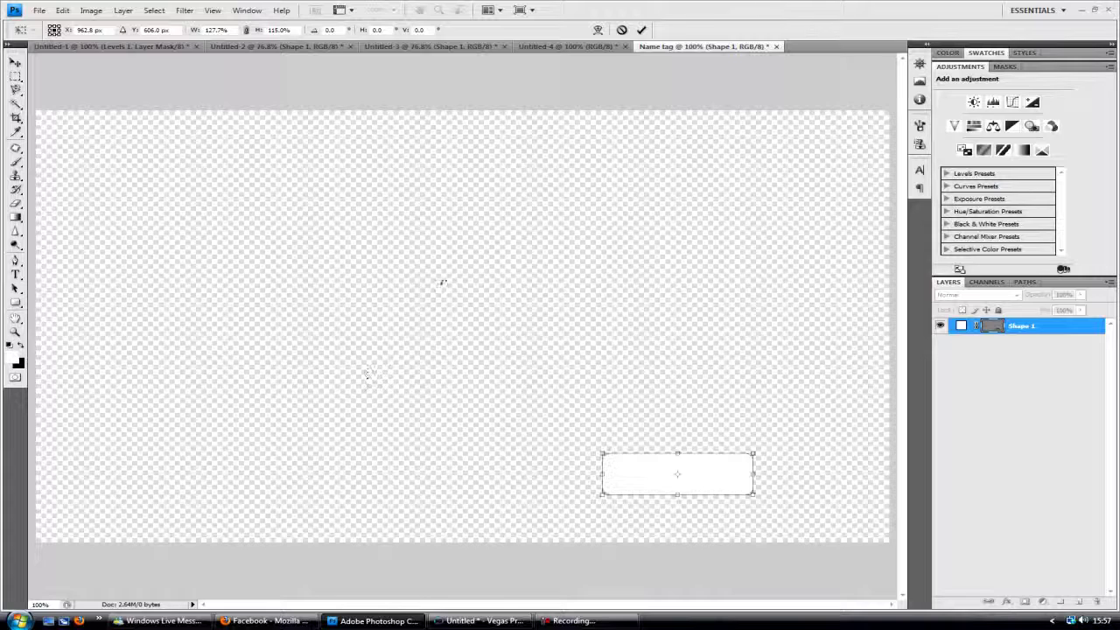
left_click(641, 30)
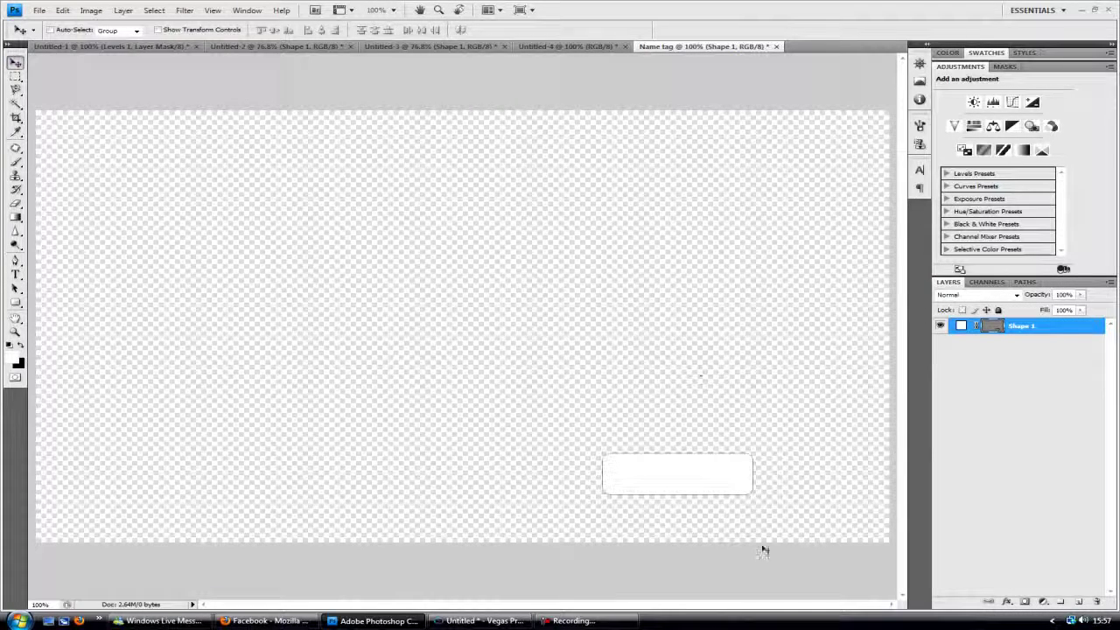
left_click_drag(732, 493, 839, 506)
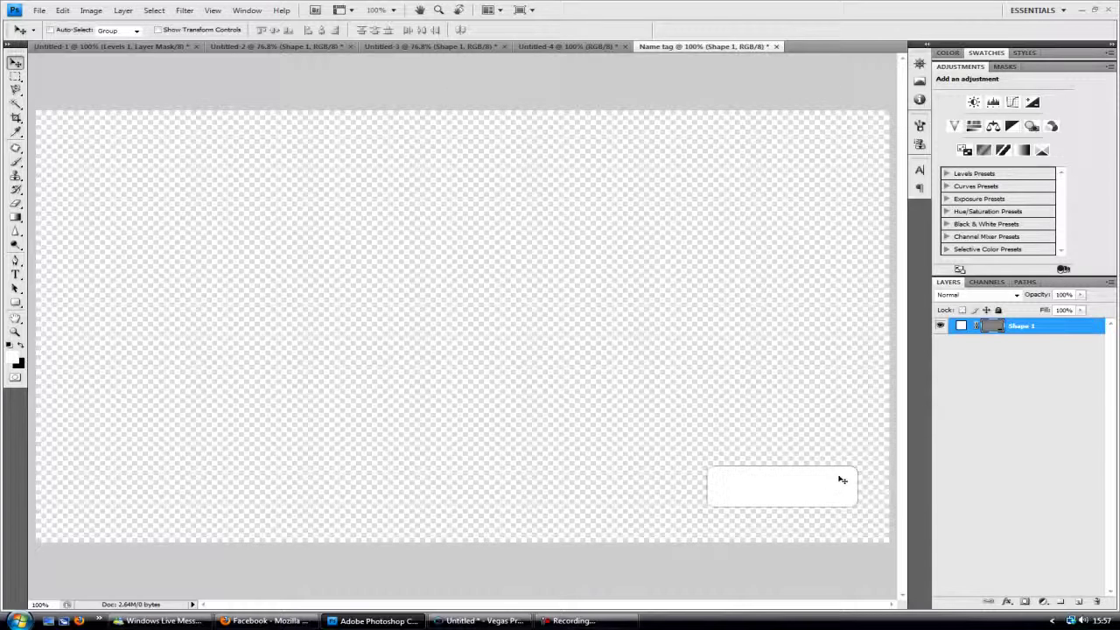
- Add a drop shadow to the rounded rectangle's layer and increase the shadow size slightly
right_click(1021, 331)
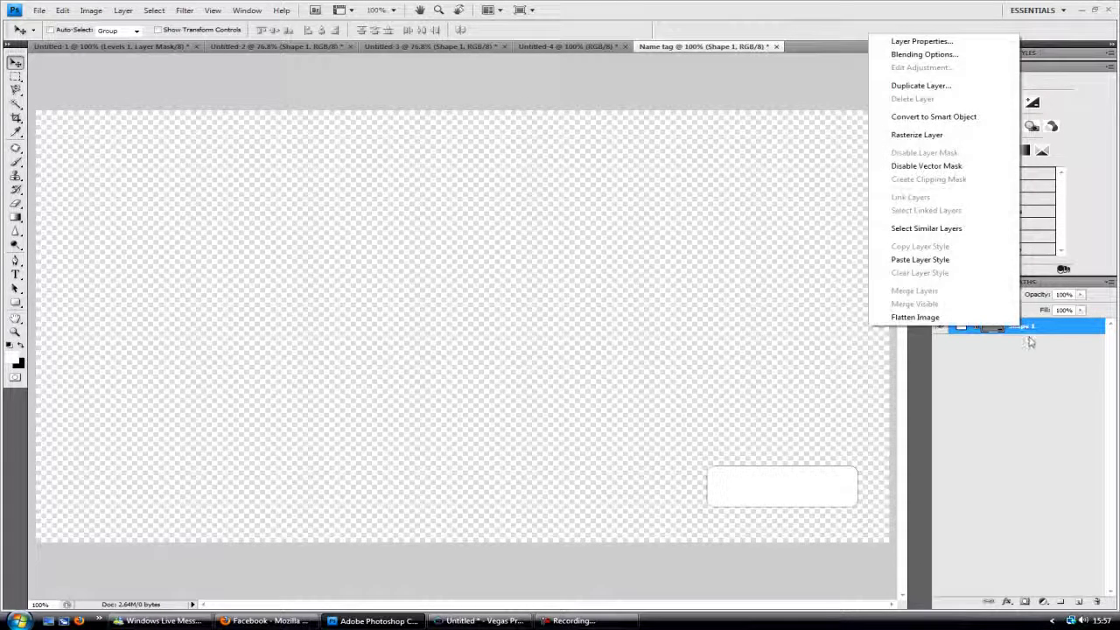
left_click(945, 54)
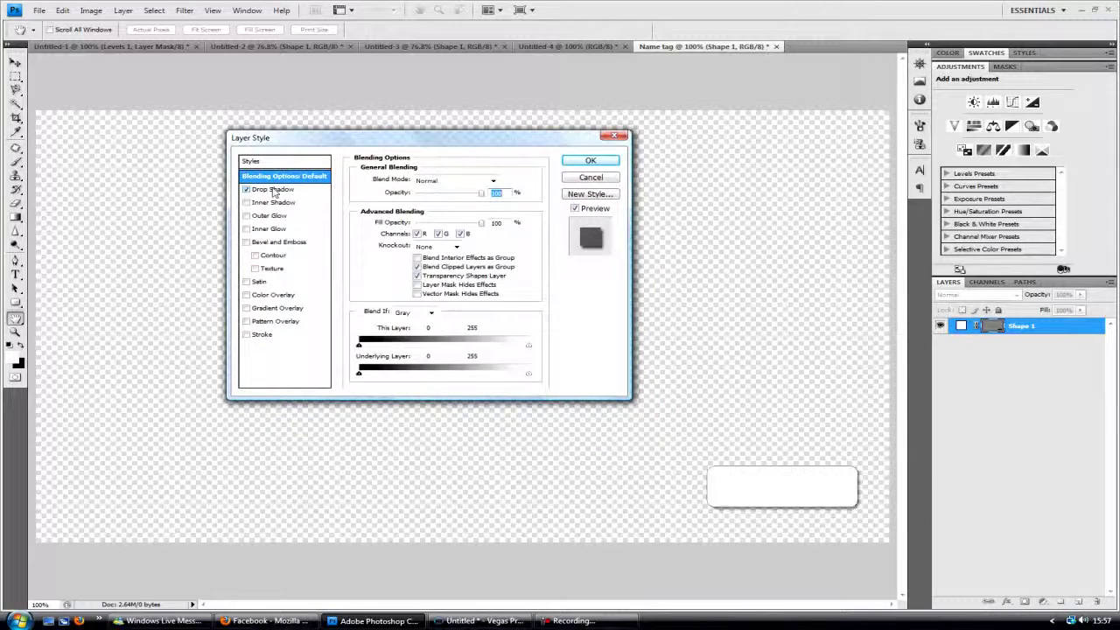
left_click(249, 190)
left_click_drag(410, 254, 416, 259)
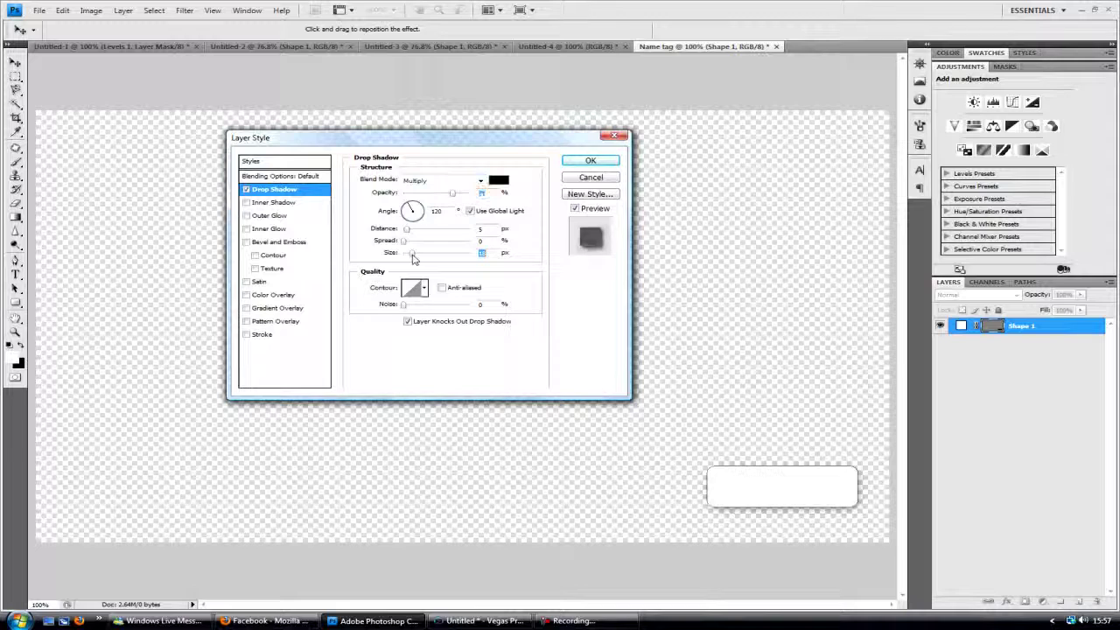
- Add a 1 px outside stroke to the rounded rectangle and colour it dark grey
left_click(259, 334)
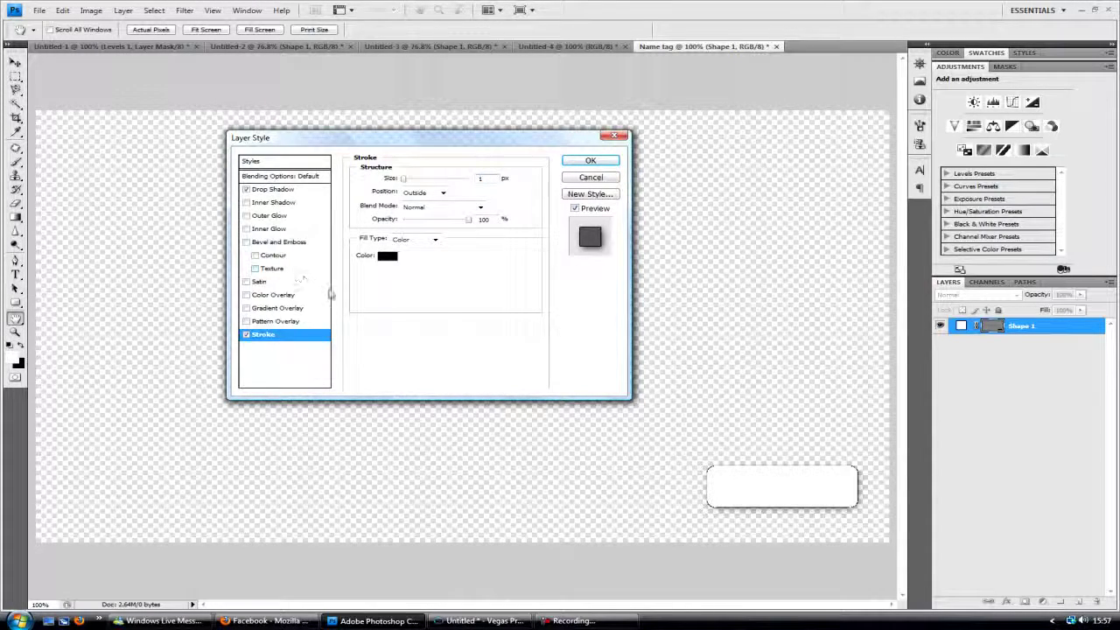
left_click(387, 255)
left_click(535, 439)
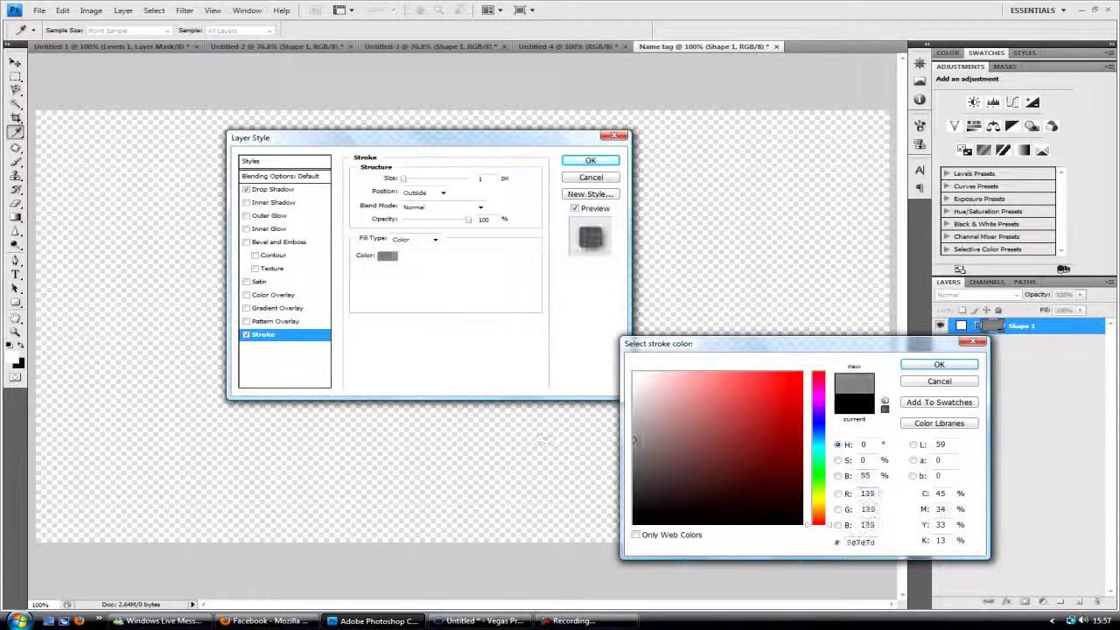
left_click(591, 461)
left_click(916, 369)
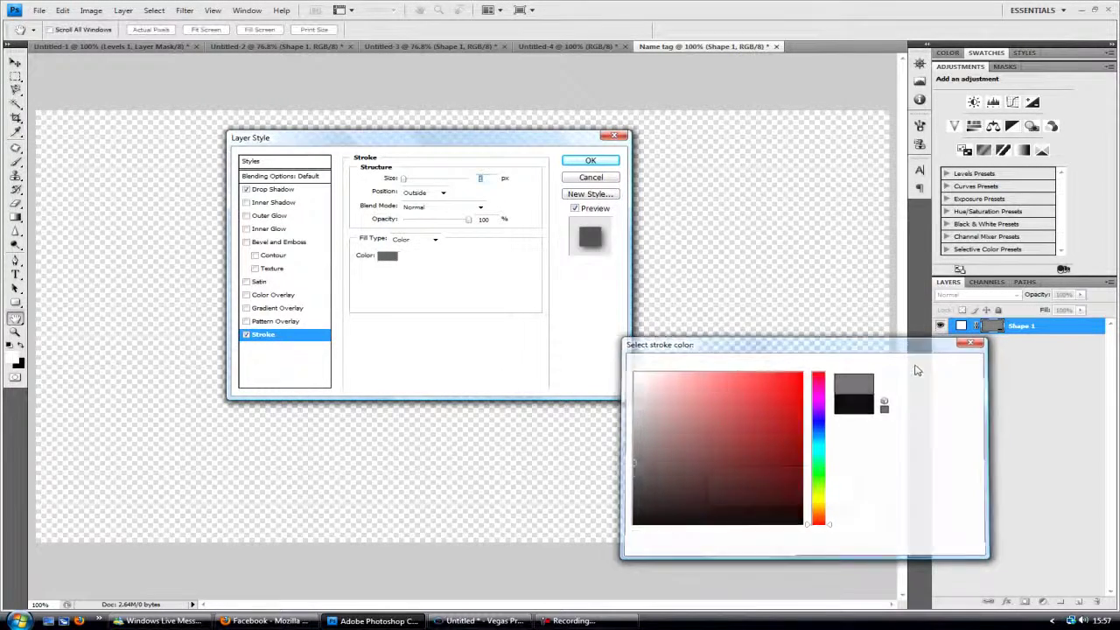
- Add a gradient overlay to the rounded rectangle and change the gradient's black colour stop to mid grey
left_click(245, 308)
left_click(278, 308)
left_click(433, 206)
double_click(600, 360)
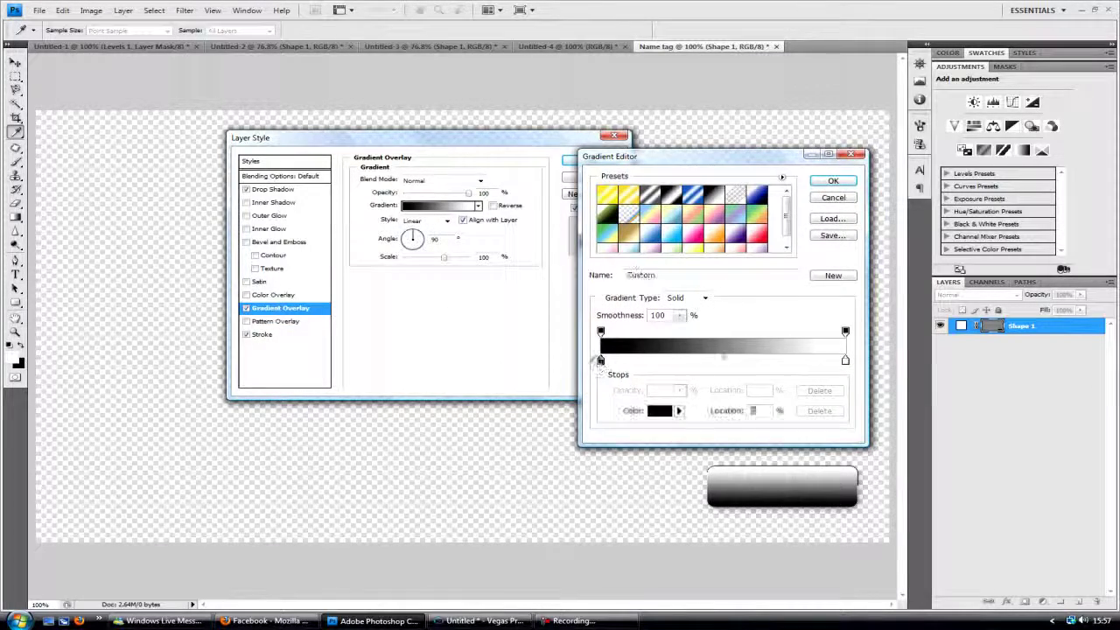
left_click_drag(643, 433, 602, 447)
left_click(939, 364)
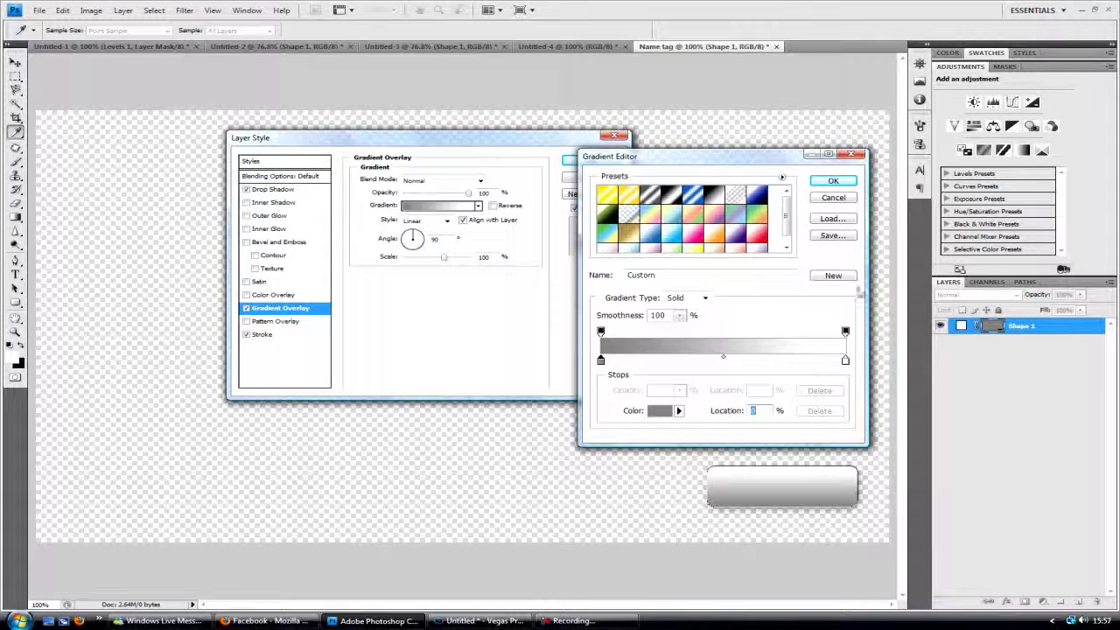
- Change the gradient's white stop to light grey bfbfbf and bring both colour stops together at the 50% location
double_click(845, 360)
left_click_drag(633, 376, 618, 412)
left_click(909, 364)
left_click_drag(601, 361, 722, 365)
left_click_drag(845, 361, 720, 359)
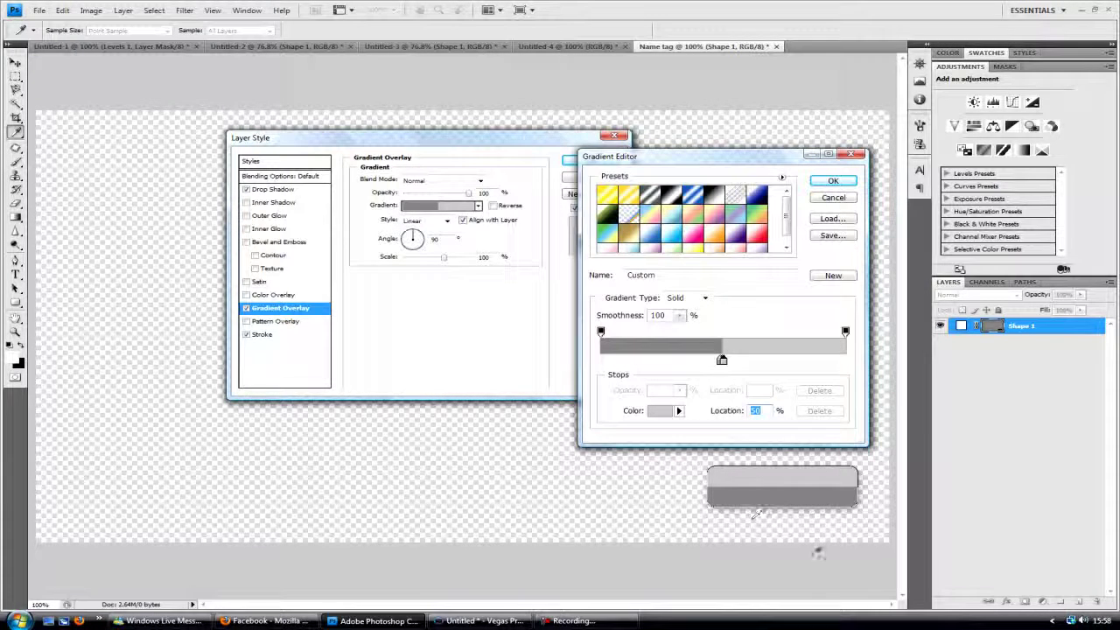
- Change the gradient's light grey colour stop to a paler grey
double_click(721, 360)
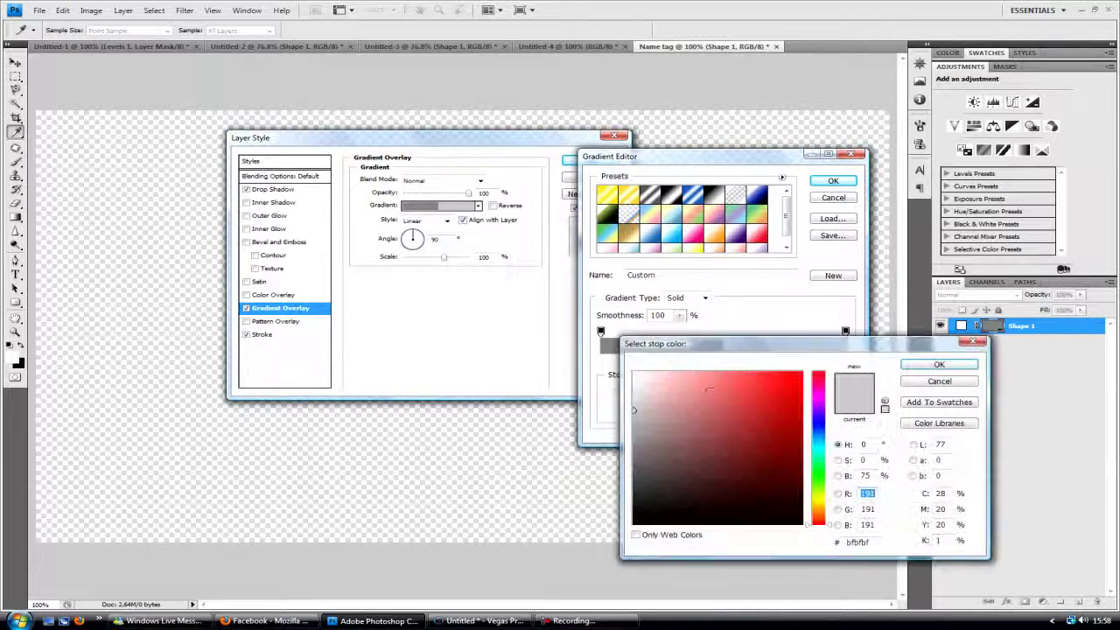
left_click_drag(768, 343, 462, 246)
mouse_move(331, 337)
left_mouse_down()
mouse_move(299, 360)
mouse_move(330, 347)
mouse_move(328, 306)
left_mouse_up()
left_click(632, 268)
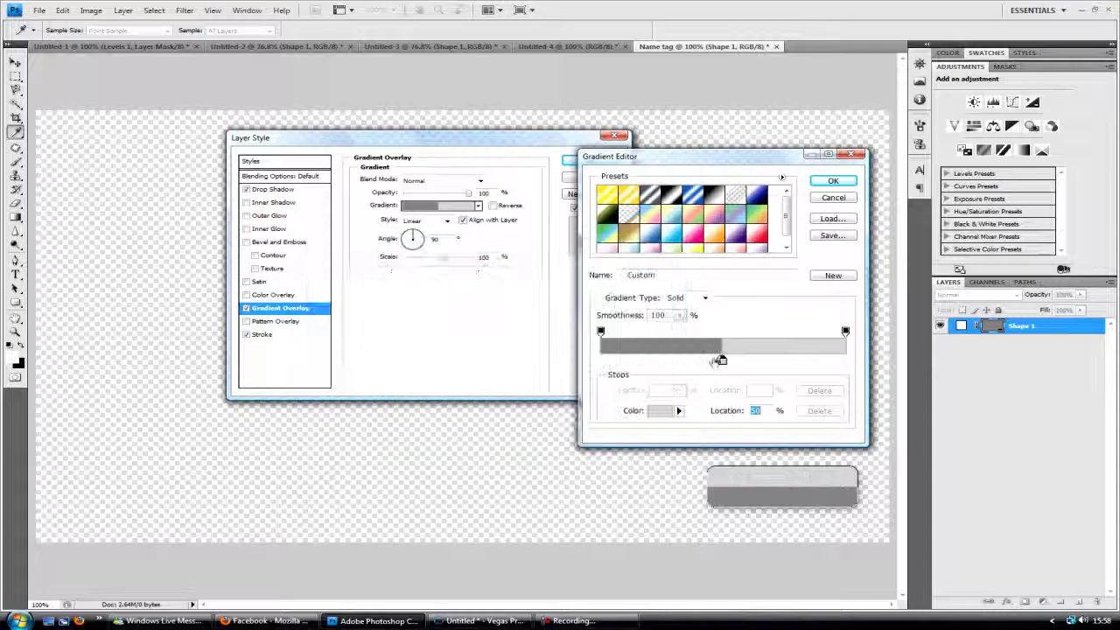
- Recolour the gradient's dark grey stop to a light grey slightly darker than the other stop and accept the gradient
double_click(721, 359)
mouse_move(332, 311)
left_mouse_down()
mouse_move(310, 326)
mouse_move(327, 316)
left_mouse_up()
left_click(617, 269)
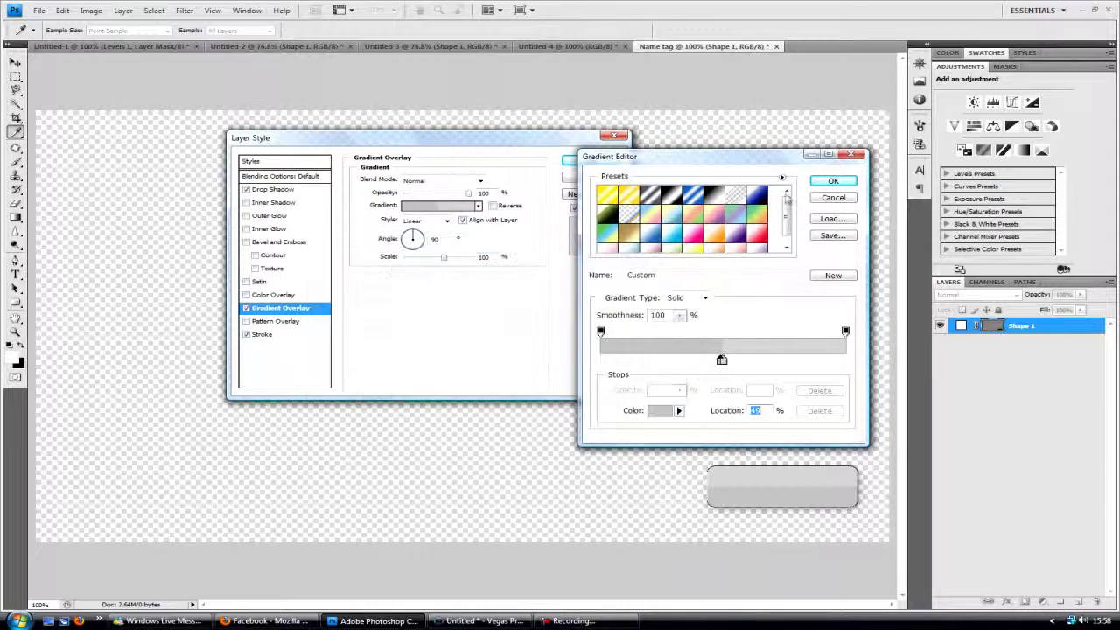
left_click(833, 181)
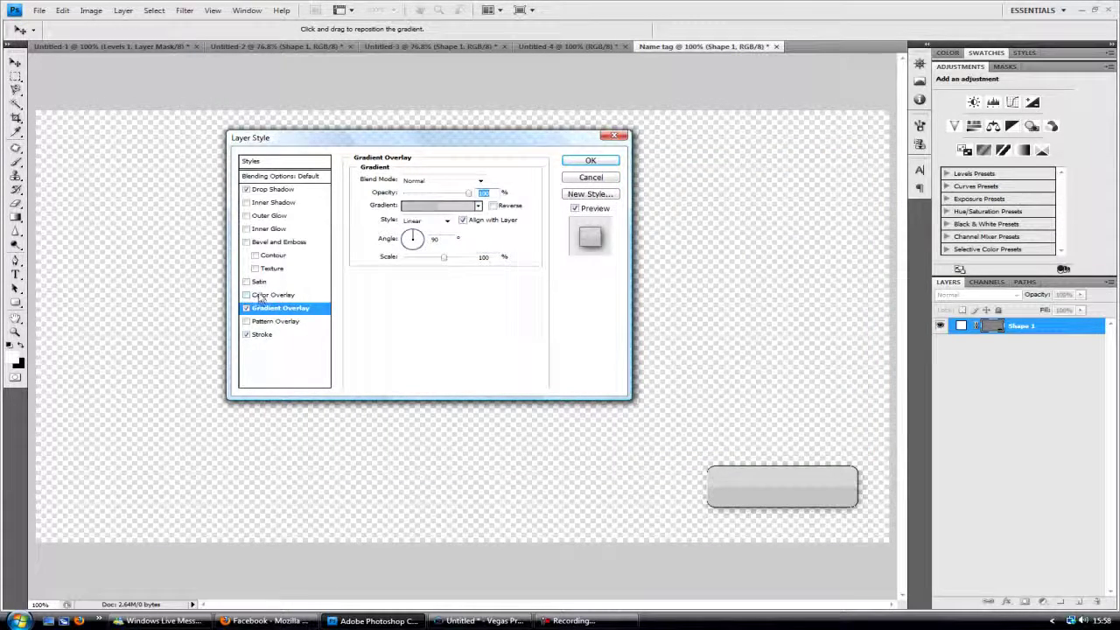
- Add an inner shadow with 3 px distance and 18 px size to the rounded rectangle, and collapse the layer's effects list
left_click(267, 202)
left_click_drag(407, 252, 412, 255)
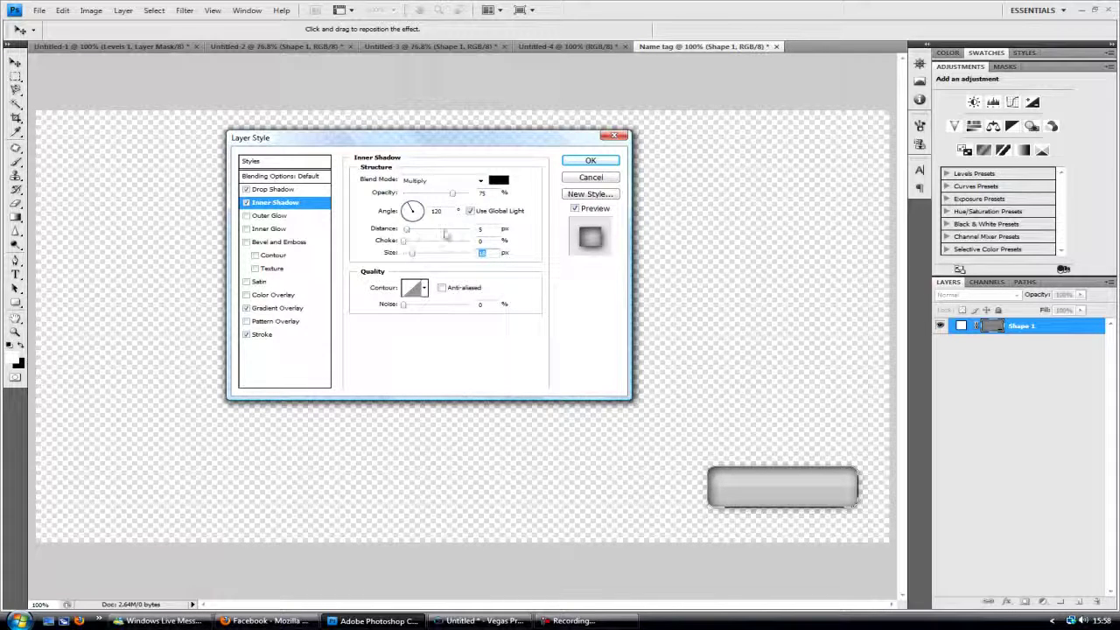
type("3")
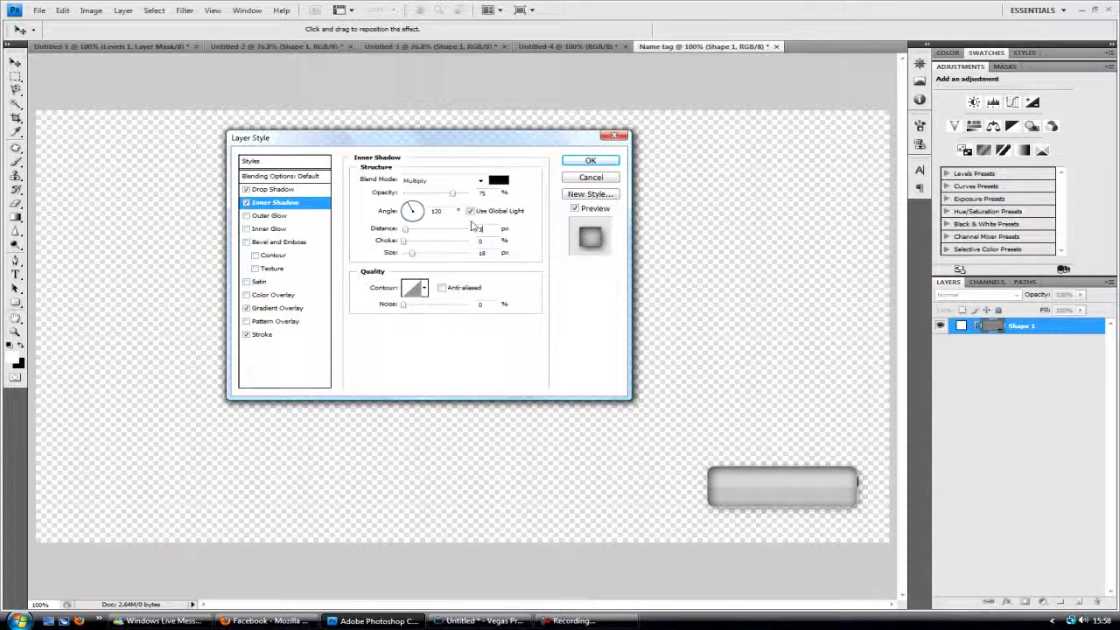
left_click(578, 161)
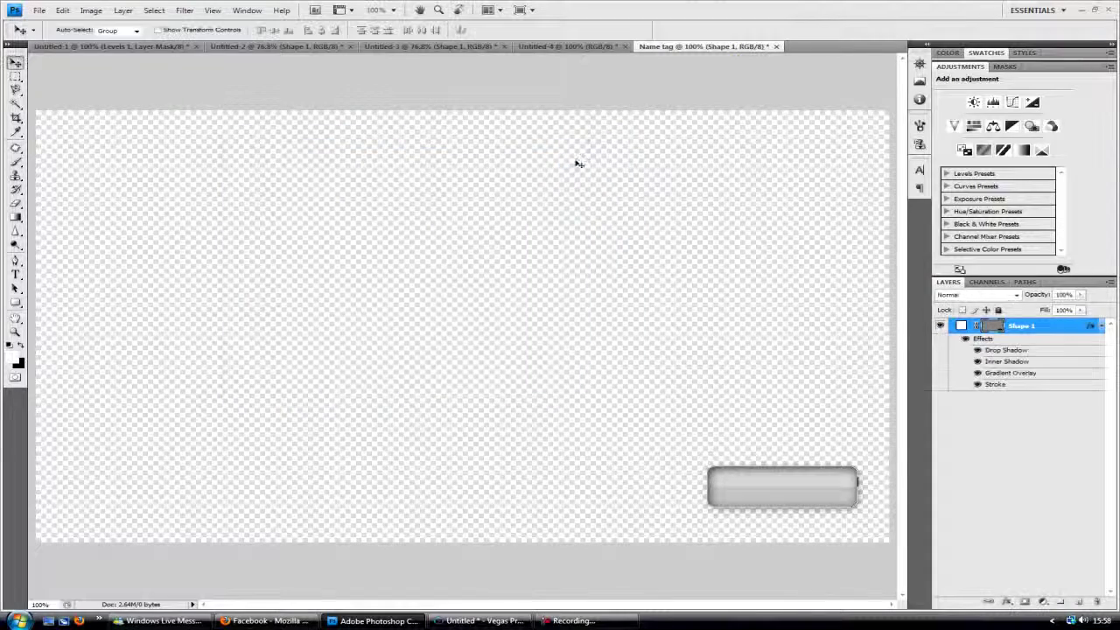
left_click(1101, 327)
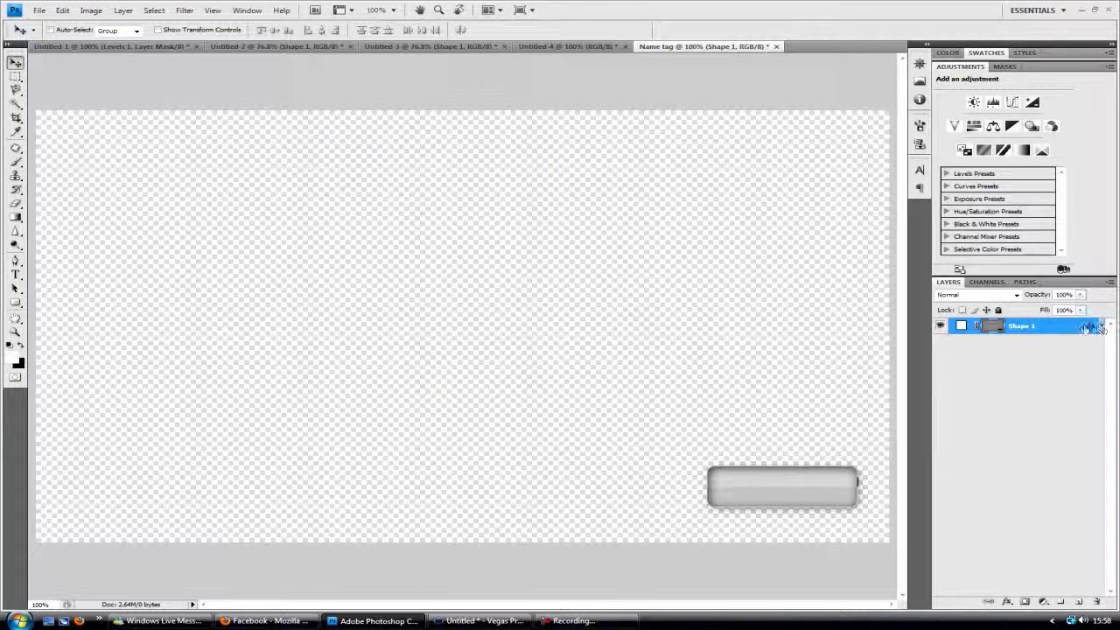
- Start a text layer inside the rounded rectangle and leave it empty
left_click(15, 274)
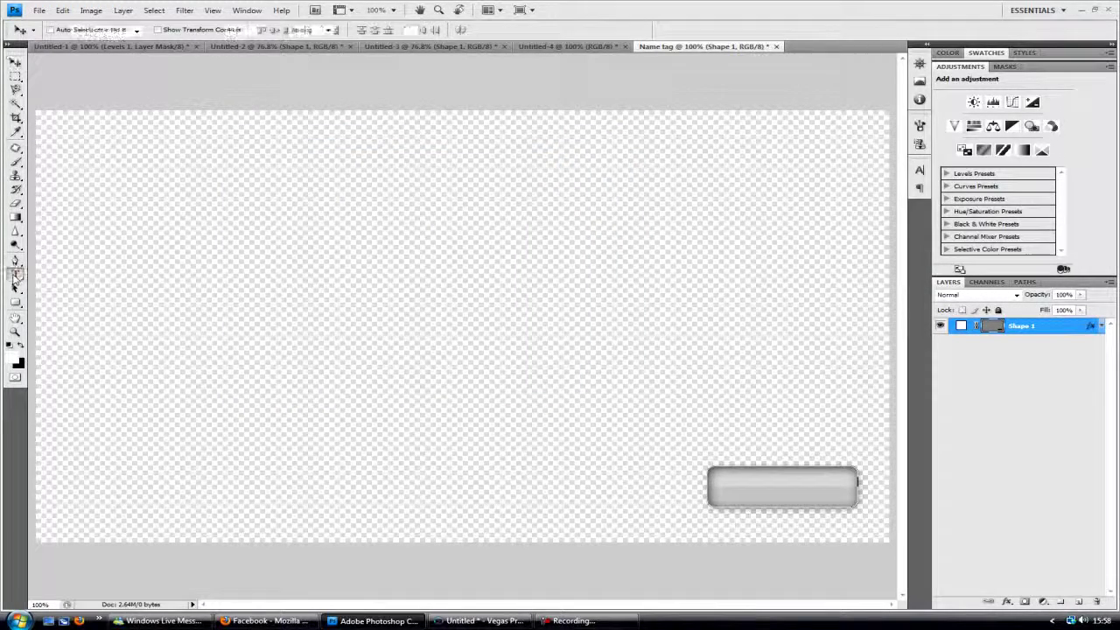
left_click(726, 488)
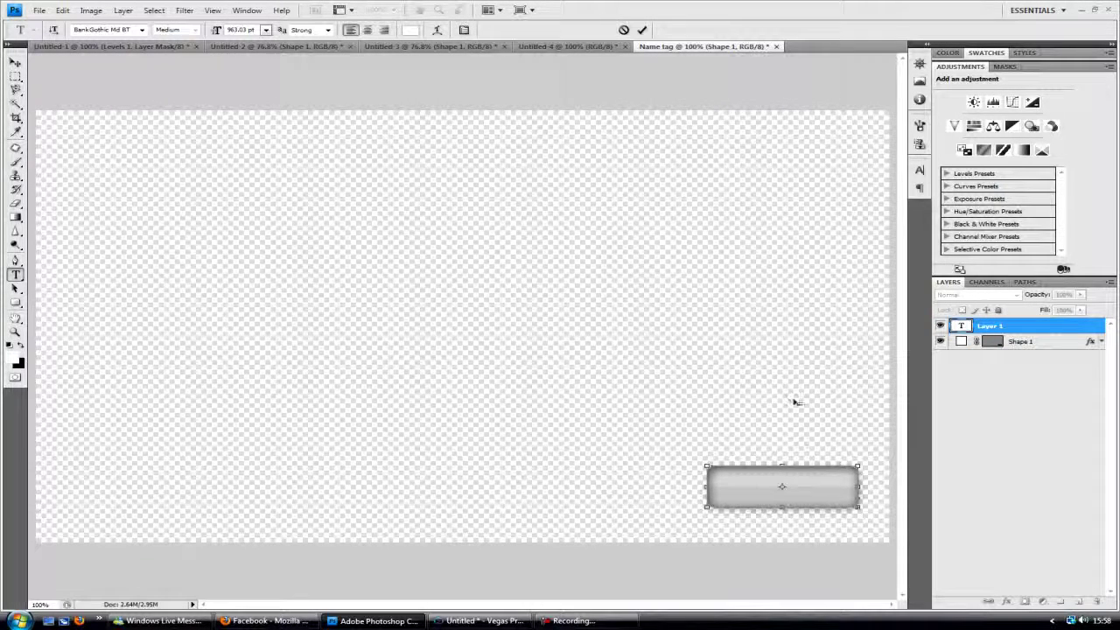
left_click(1018, 329)
left_click(1023, 342)
left_click(997, 326)
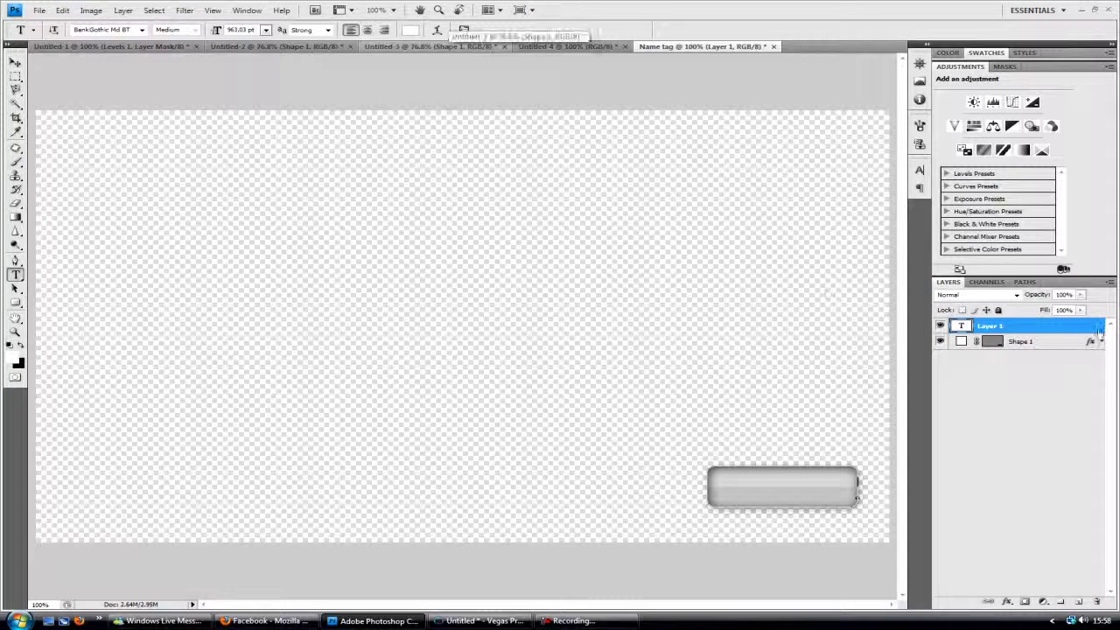
- Add the text Second Chance on the empty canvas area and set its font size to 30 pt
left_click(250, 296)
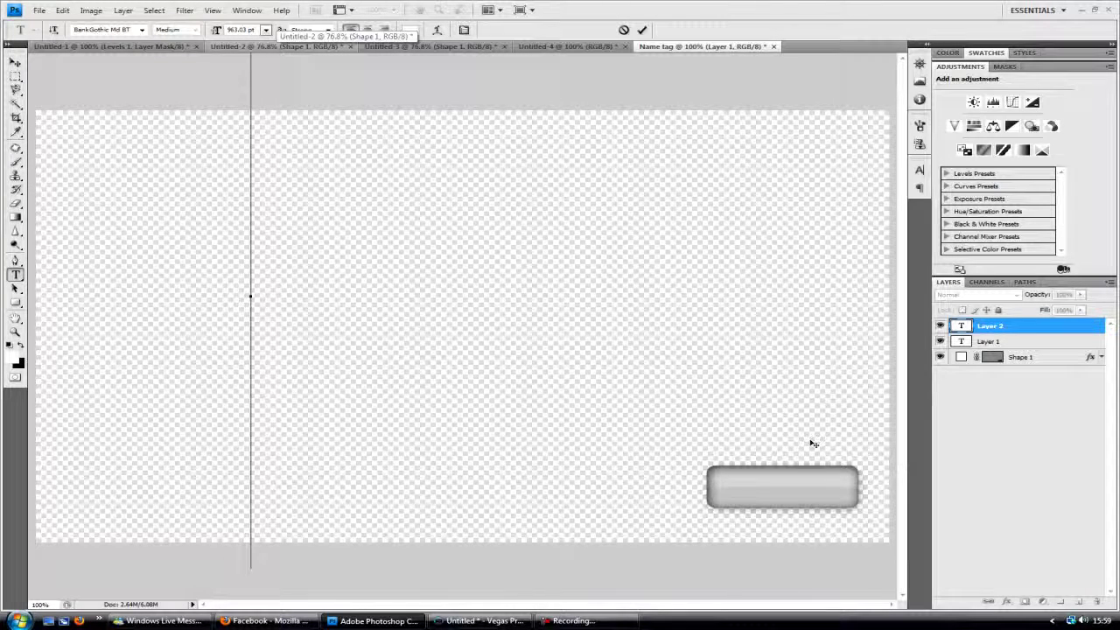
type("Sec")
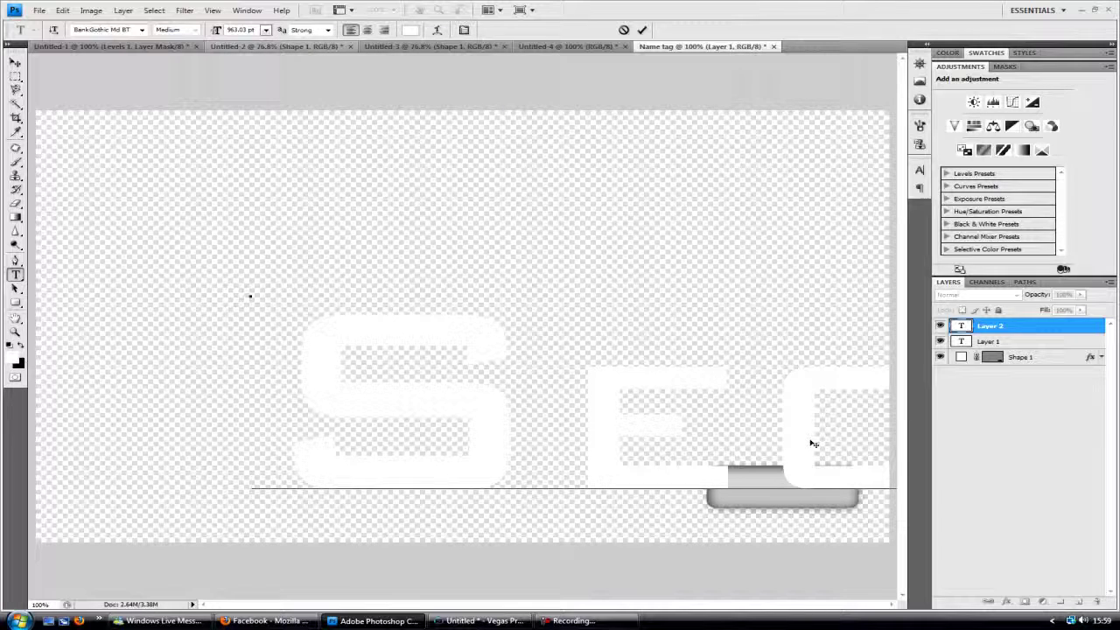
key("ctrl+a")
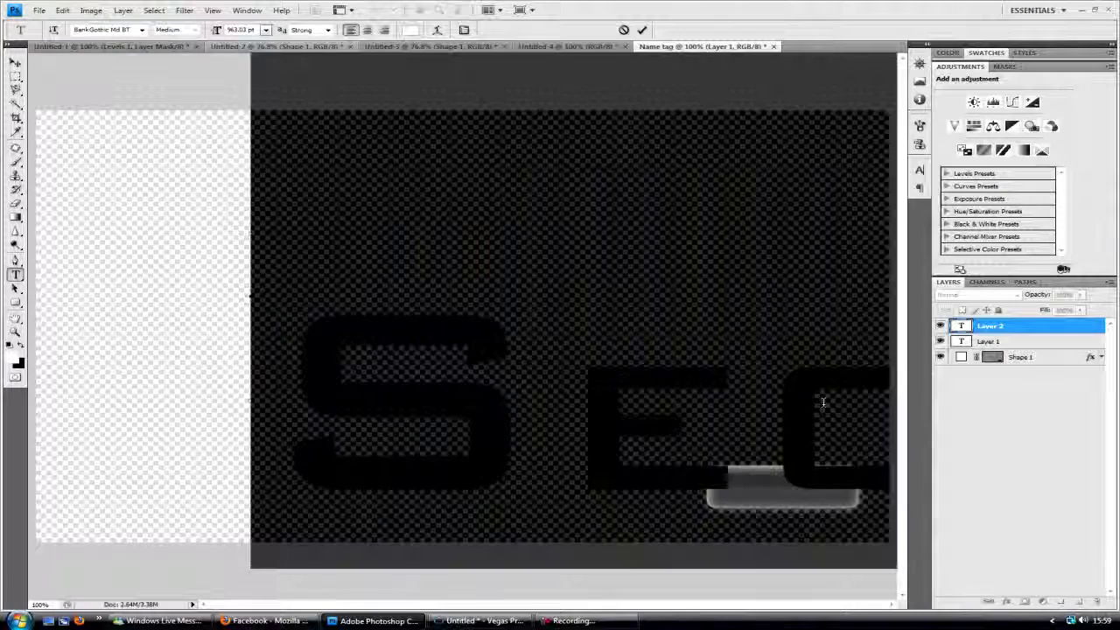
left_click(265, 30)
left_click(280, 154)
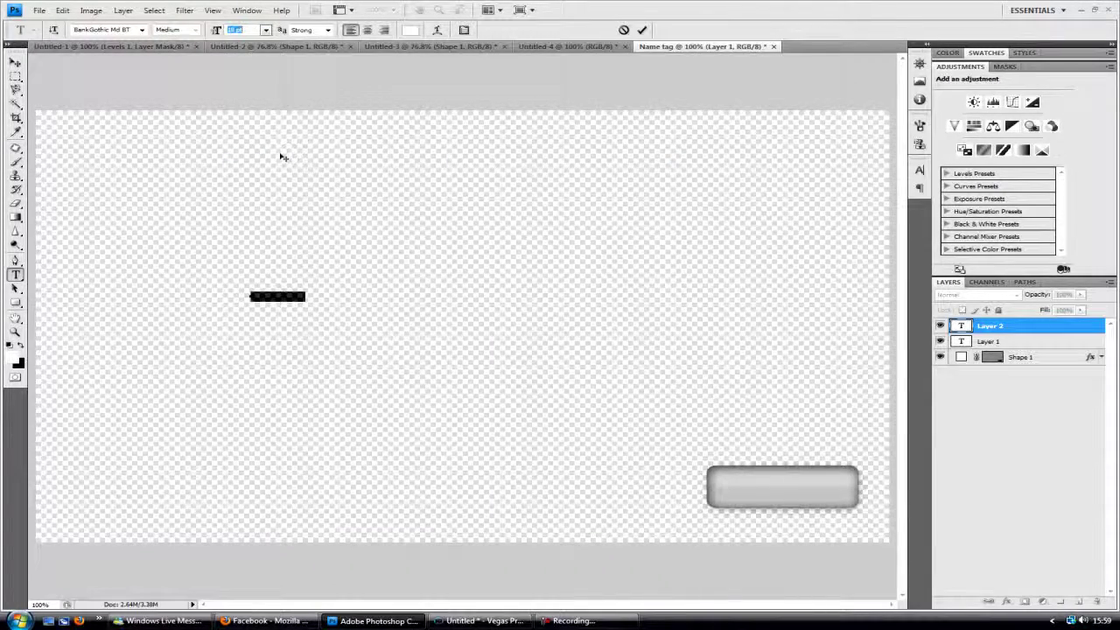
left_click(266, 31)
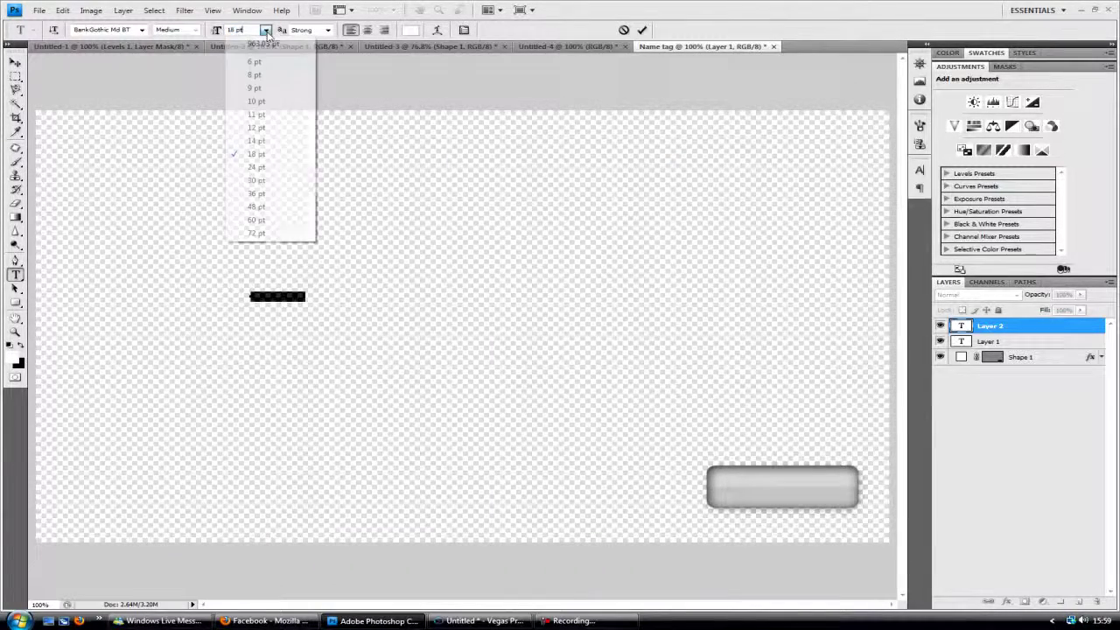
left_click(259, 180)
- Move the Second Chance text onto the upper part of the rounded rectangle and scale it proportionally to about 120%
left_click(15, 62)
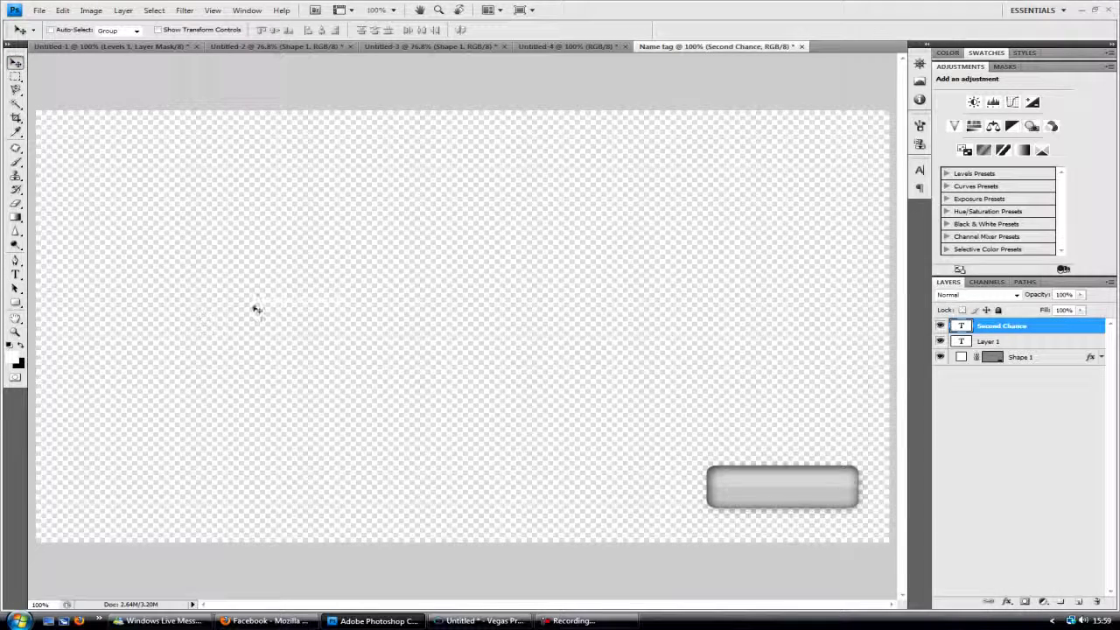
left_click_drag(575, 347, 760, 486)
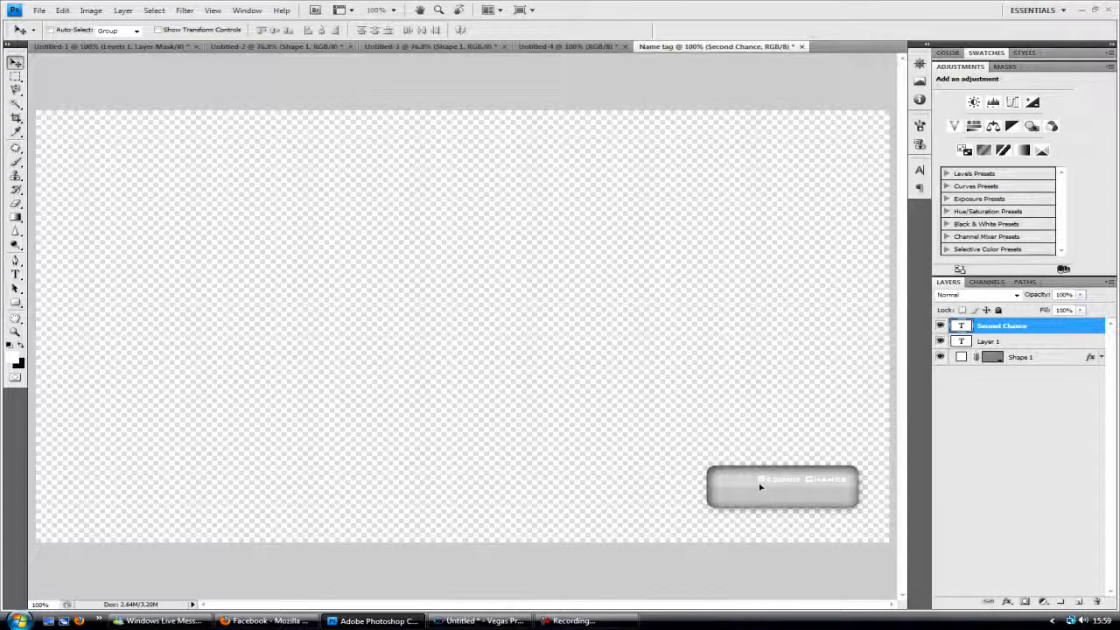
left_click(62, 11)
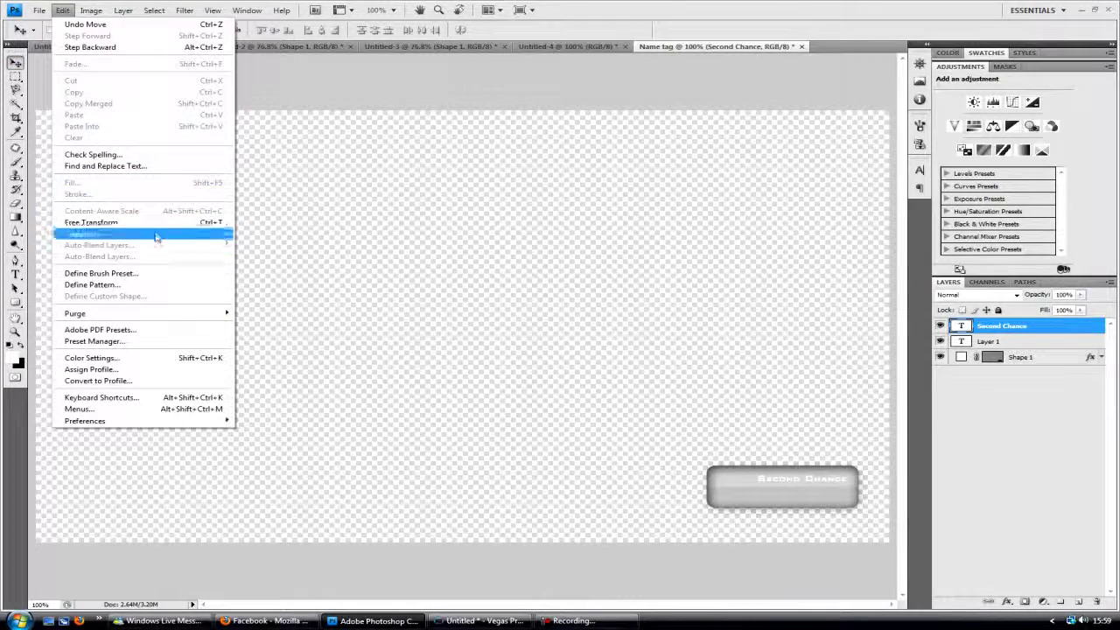
left_click(132, 222)
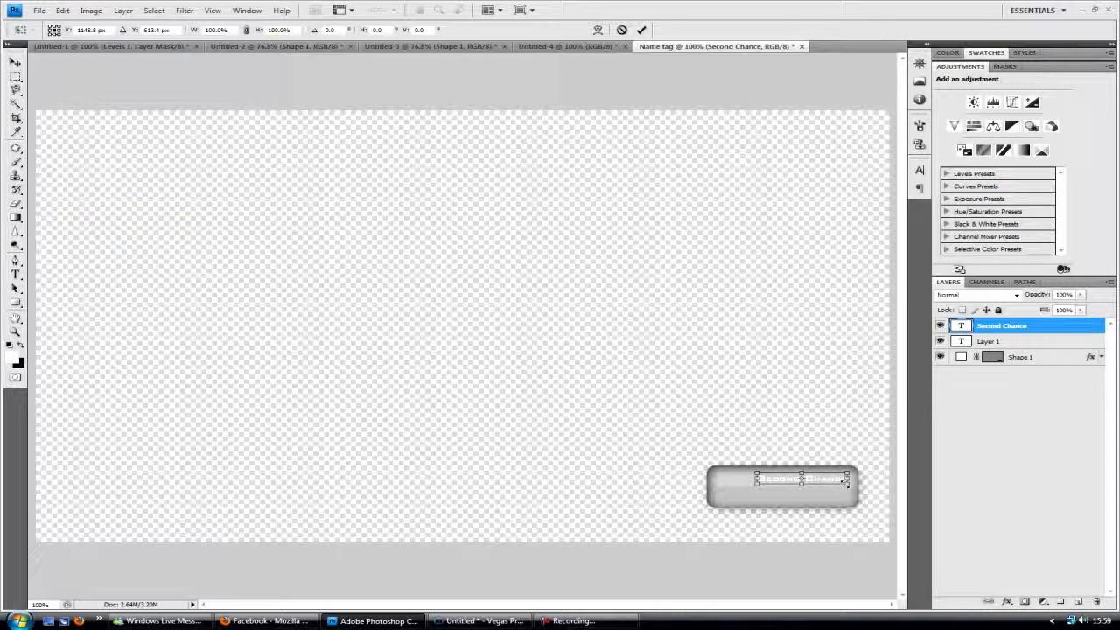
mouse_move(847, 482)
left_mouse_down()
mouse_move(869, 498)
mouse_move(830, 485)
left_mouse_up()
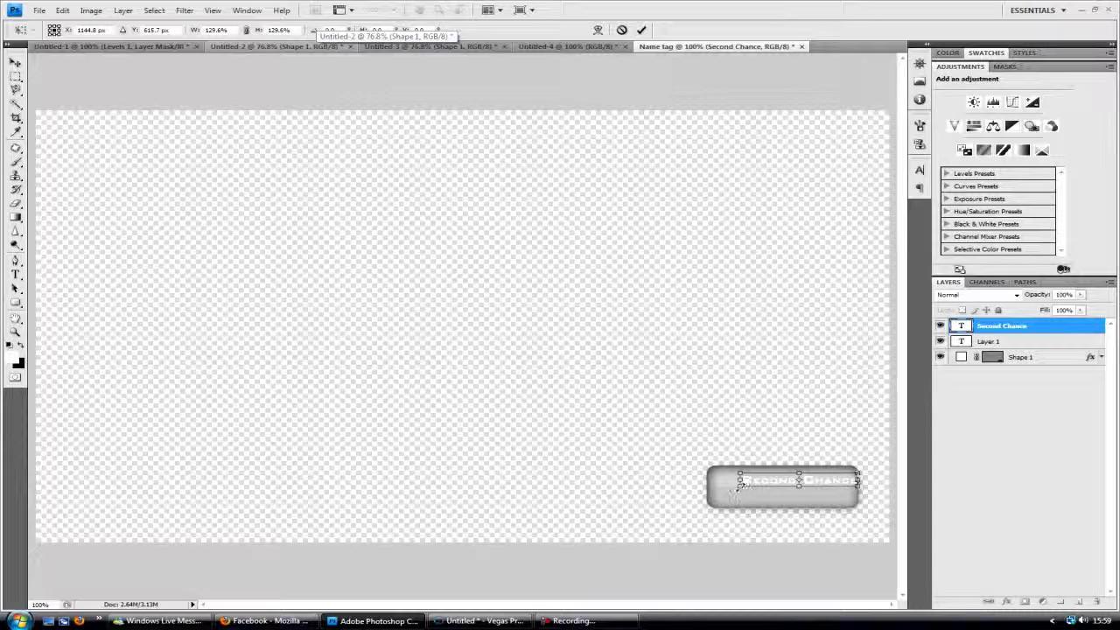
left_click_drag(739, 487, 748, 484)
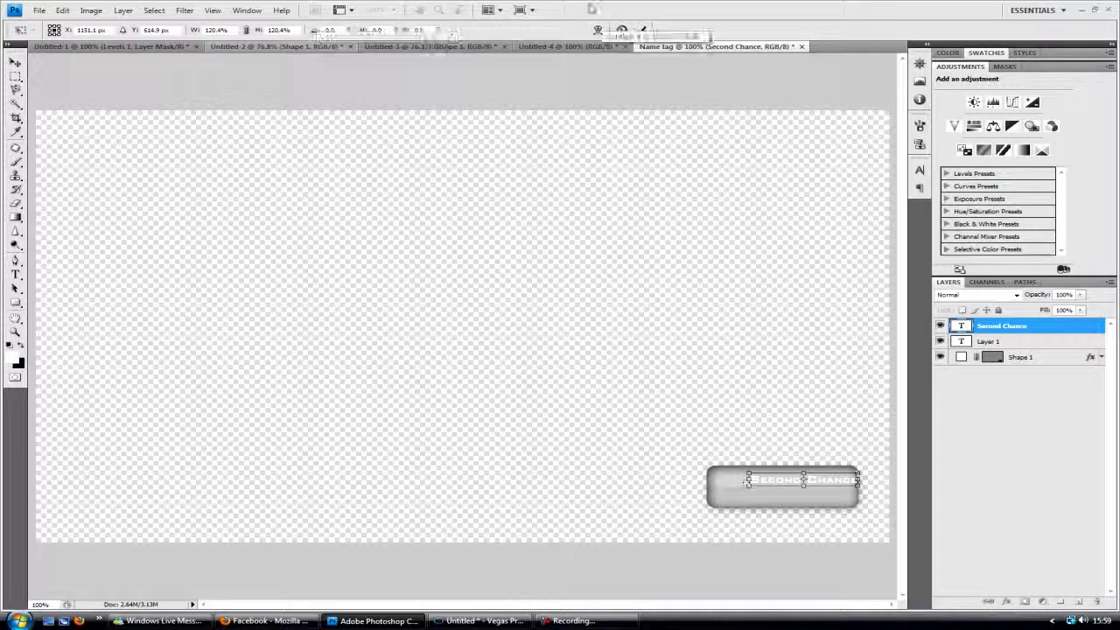
key("Return")
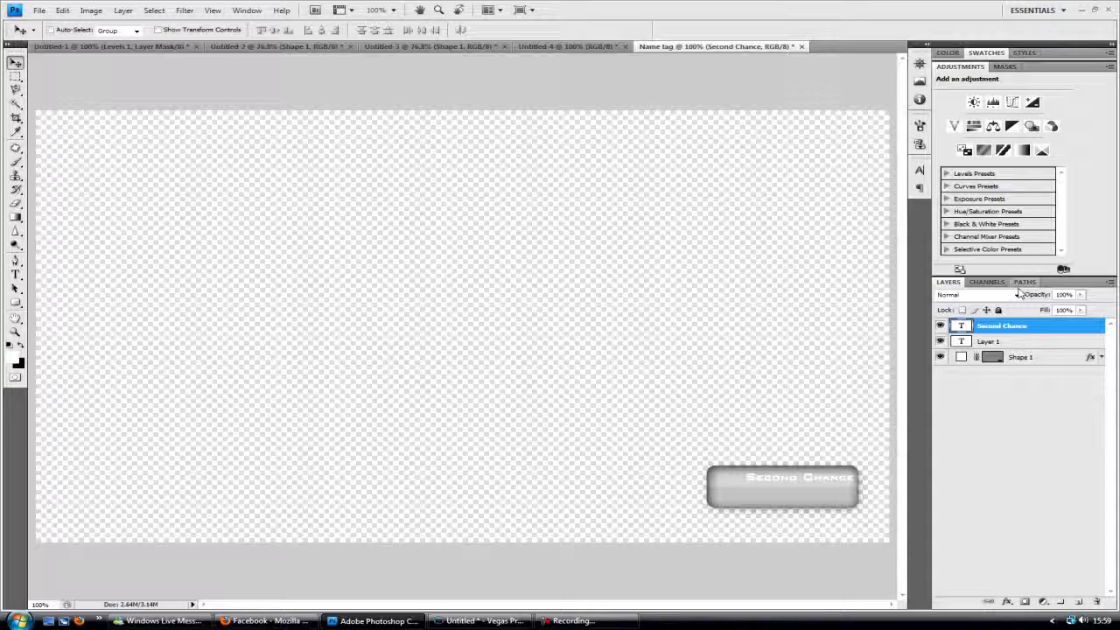
- Duplicate the Second Chance text, change the copy to ShinceDown and centre it beneath the original near the tag's lower edge
key("ctrl+j")
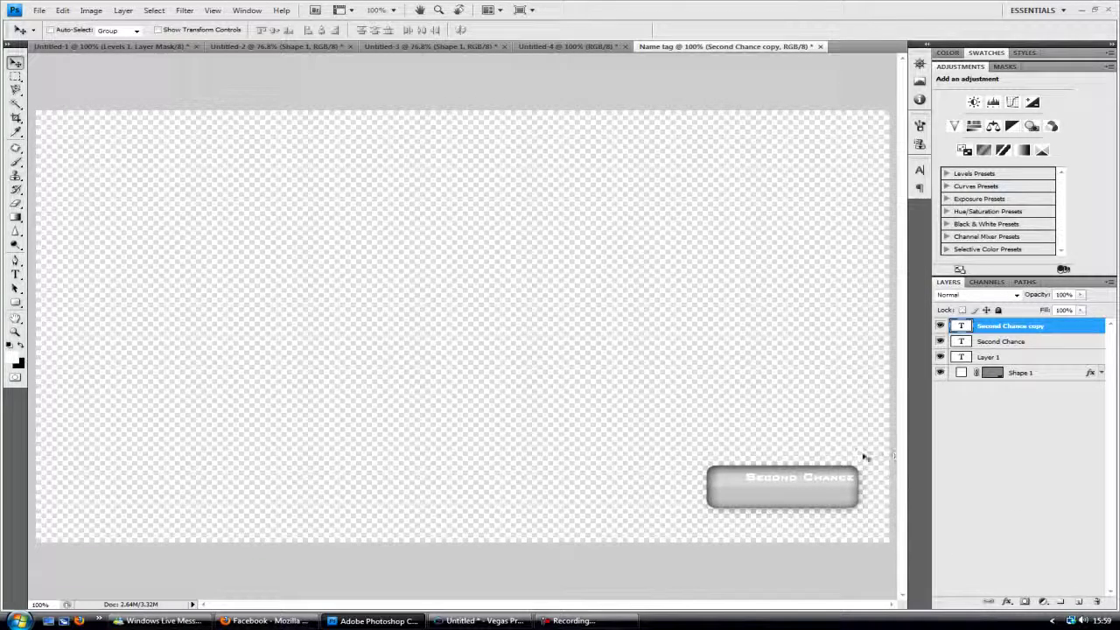
left_click_drag(820, 490, 820, 500)
left_click(15, 274)
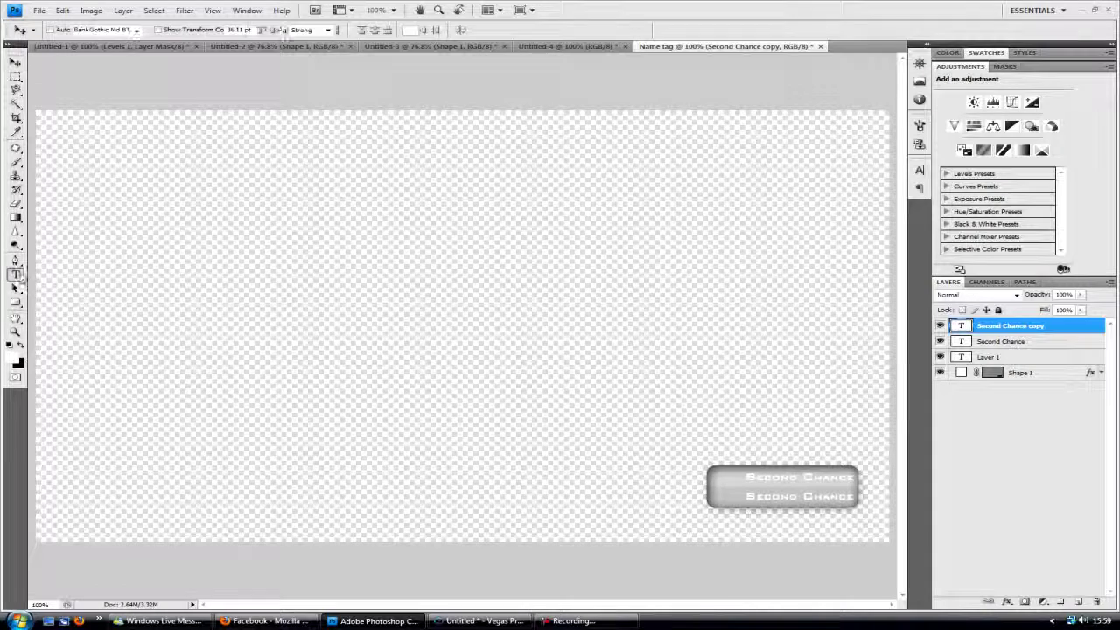
triple_click(751, 496)
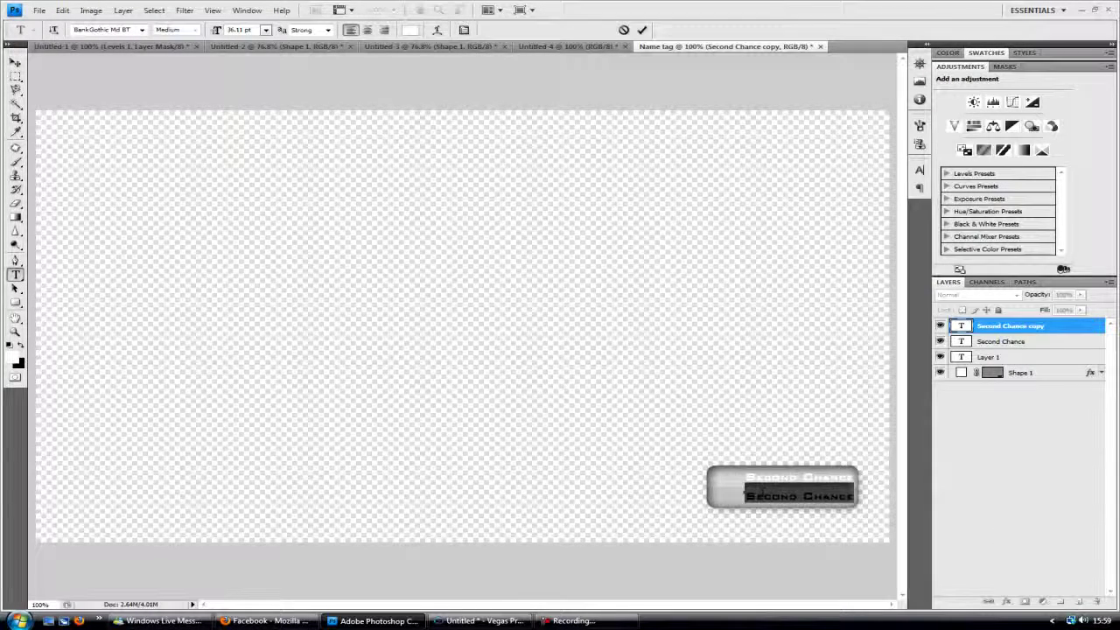
type("Sa")
type("n")
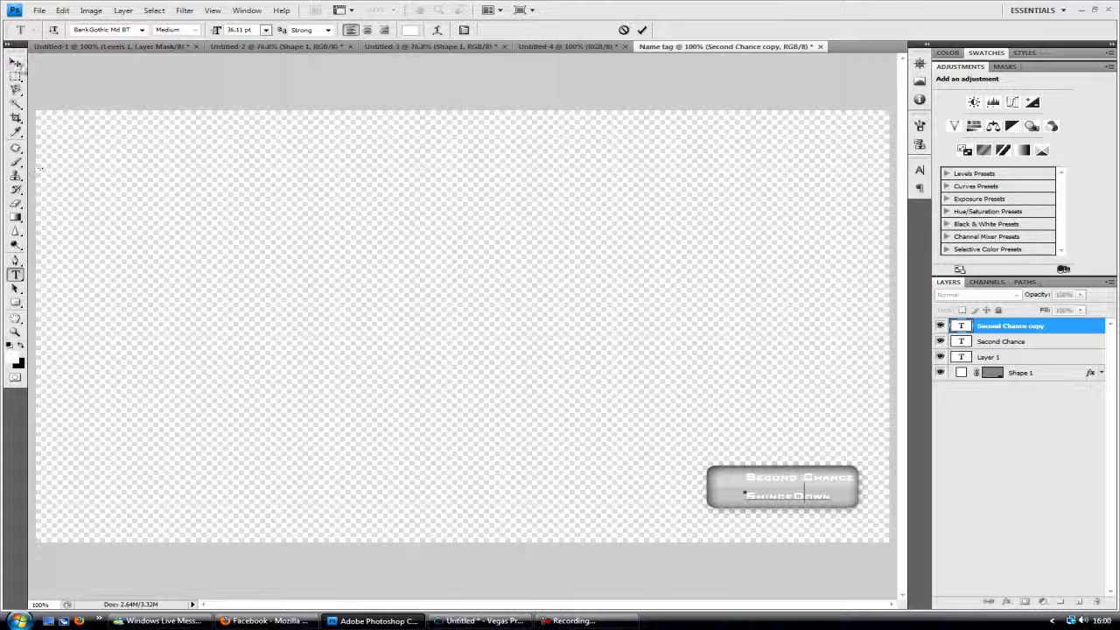
left_click(15, 63)
left_click_drag(790, 497, 798, 499)
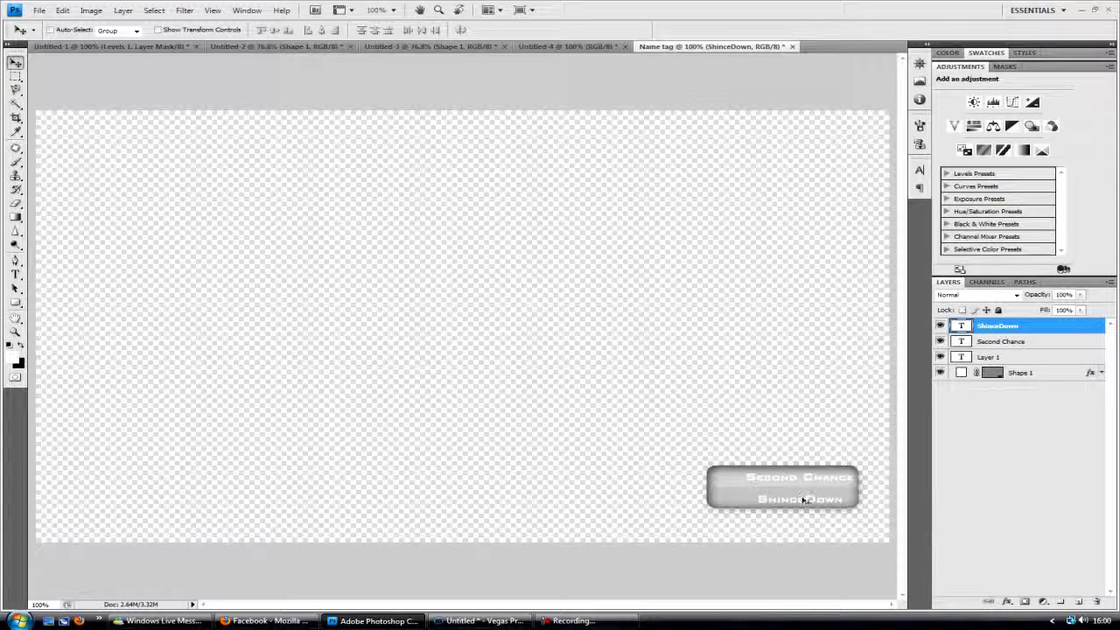
- Duplicate the ShinceDown text, change the copy to BY and centre it between the two existing lines
key("ctrl+j")
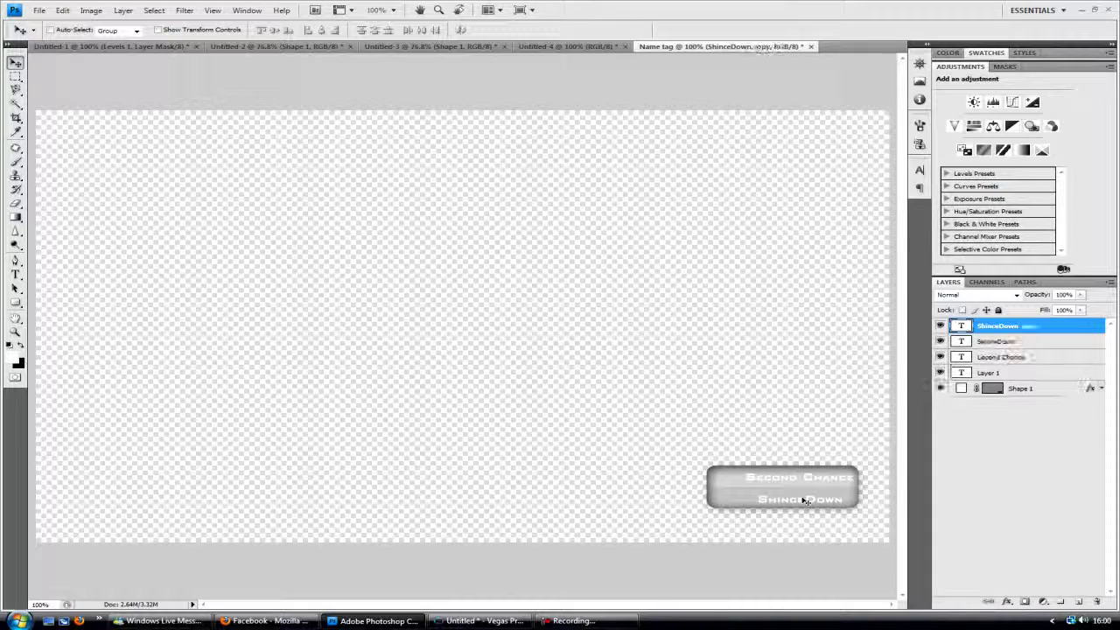
left_click_drag(806, 502, 806, 489)
left_click(15, 275)
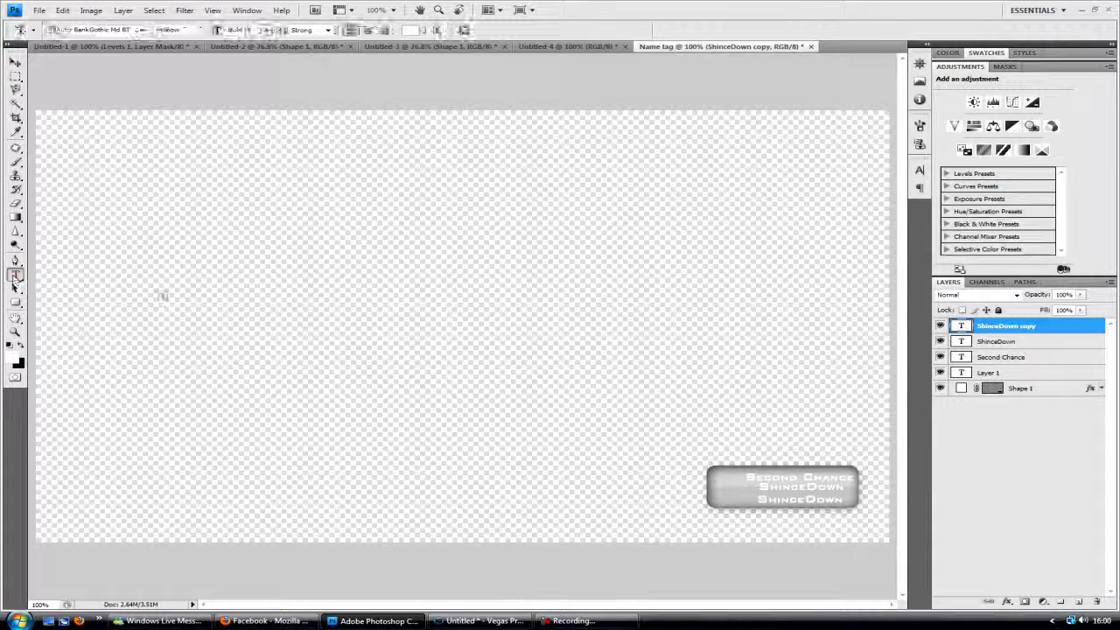
double_click(806, 488)
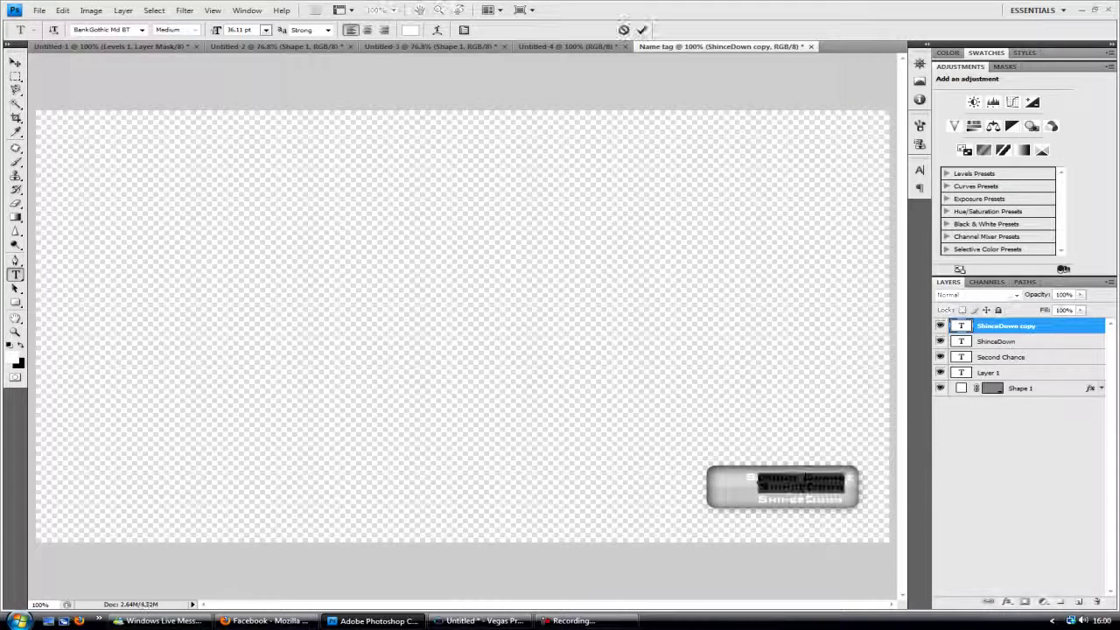
type("BY")
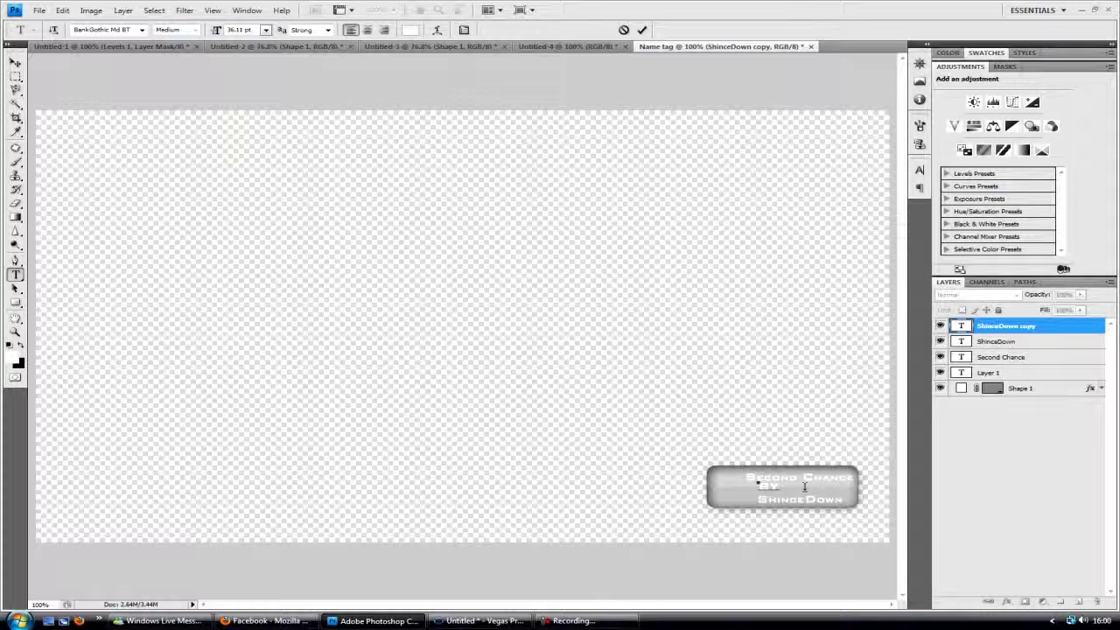
left_click(15, 63)
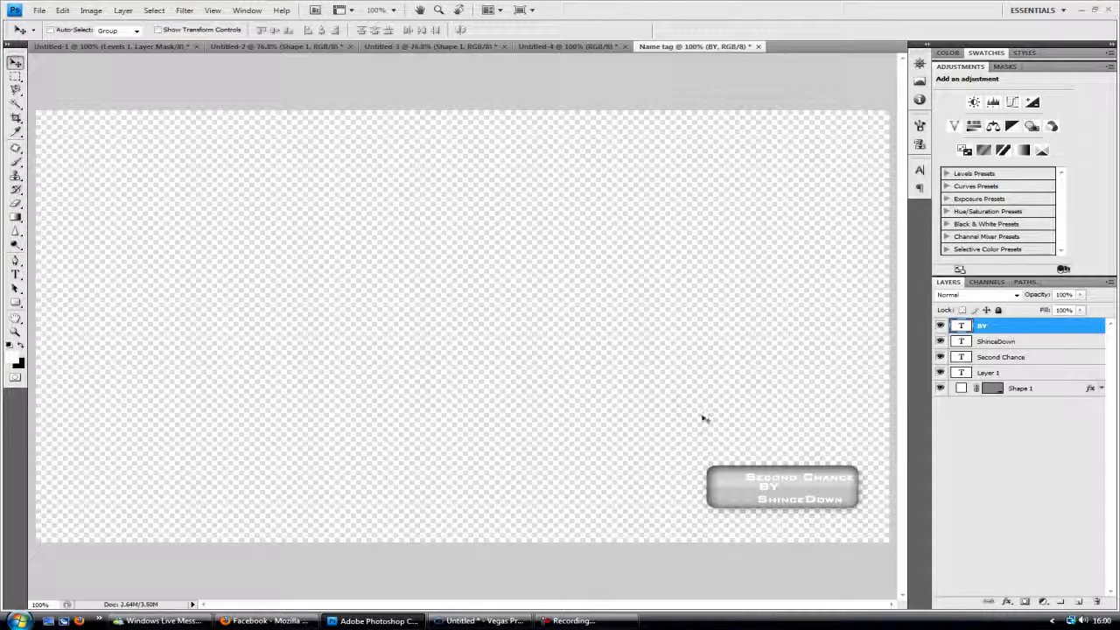
left_click_drag(775, 491, 801, 493)
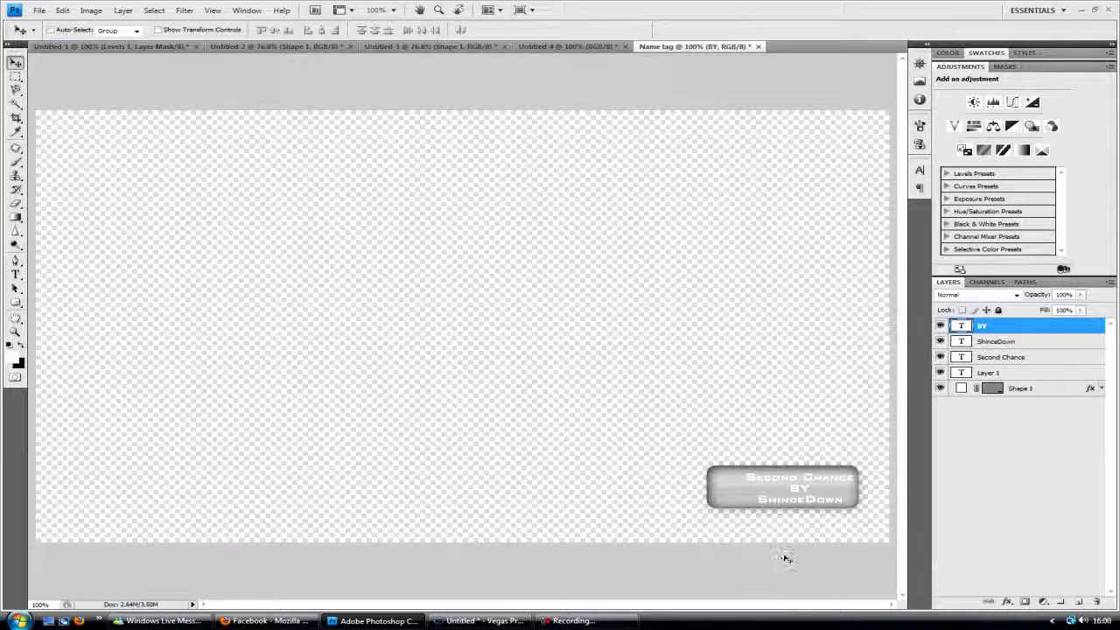
- Move the empty text layer Layer 1 below the Shape 1 layer and select the Second Chance layer
left_click(1010, 373)
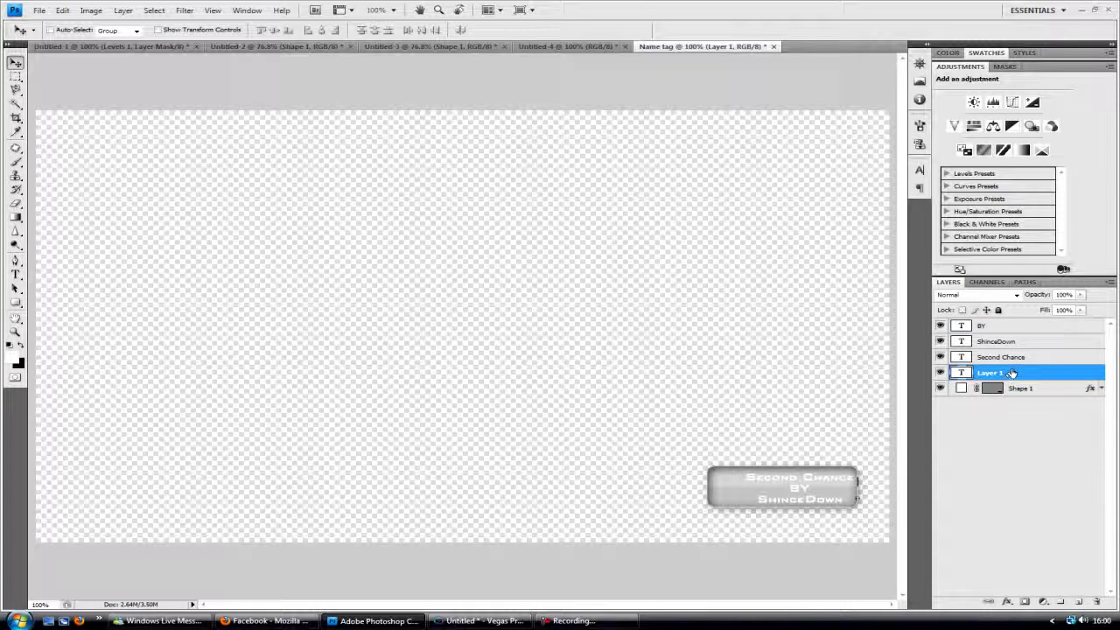
left_click_drag(1011, 374, 1025, 403)
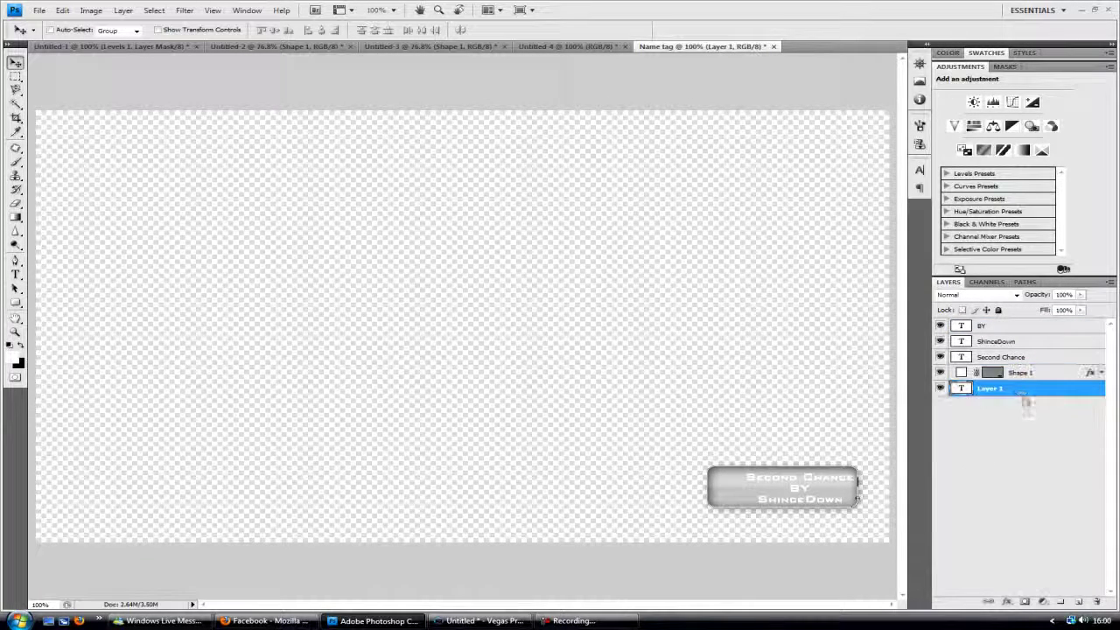
left_click(1014, 357)
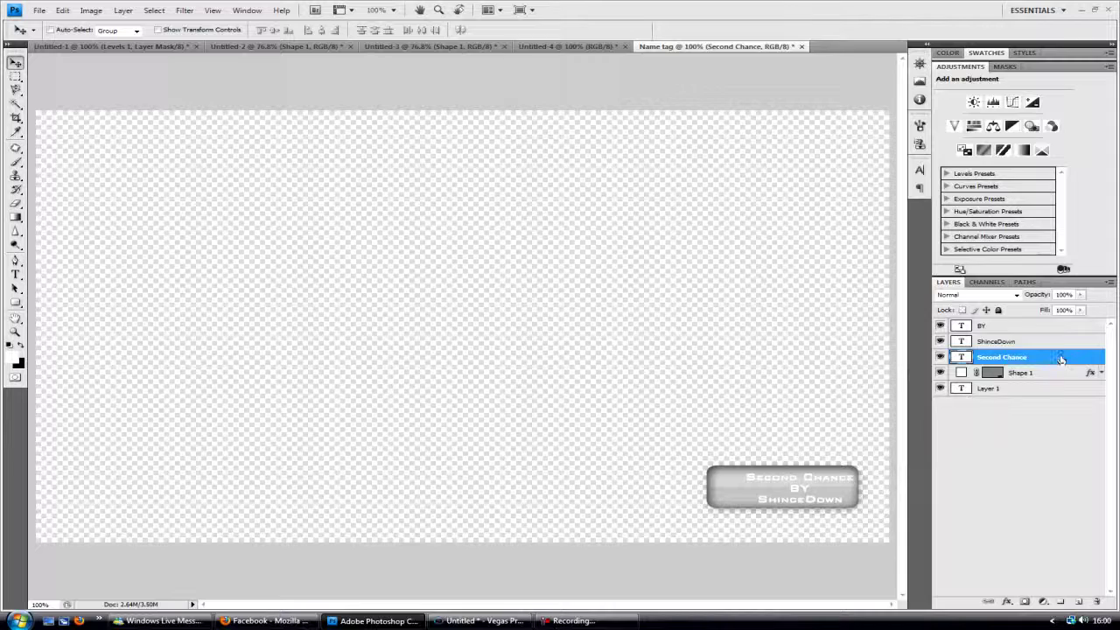
- Apply a Color Overlay in dark grey #2d2d2d to the Second Chance text layer
right_click(1060, 357)
left_click(962, 278)
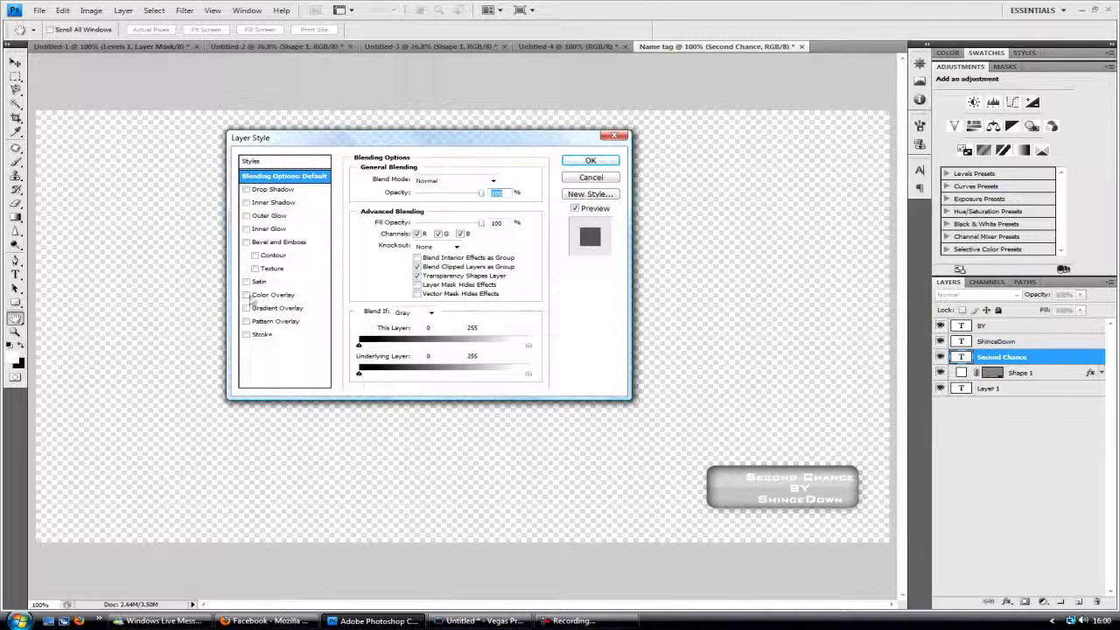
left_click(246, 295)
left_click(273, 294)
left_click(497, 180)
mouse_move(453, 356)
left_mouse_down()
mouse_move(242, 361)
mouse_move(287, 371)
mouse_move(287, 396)
mouse_move(317, 399)
left_mouse_up()
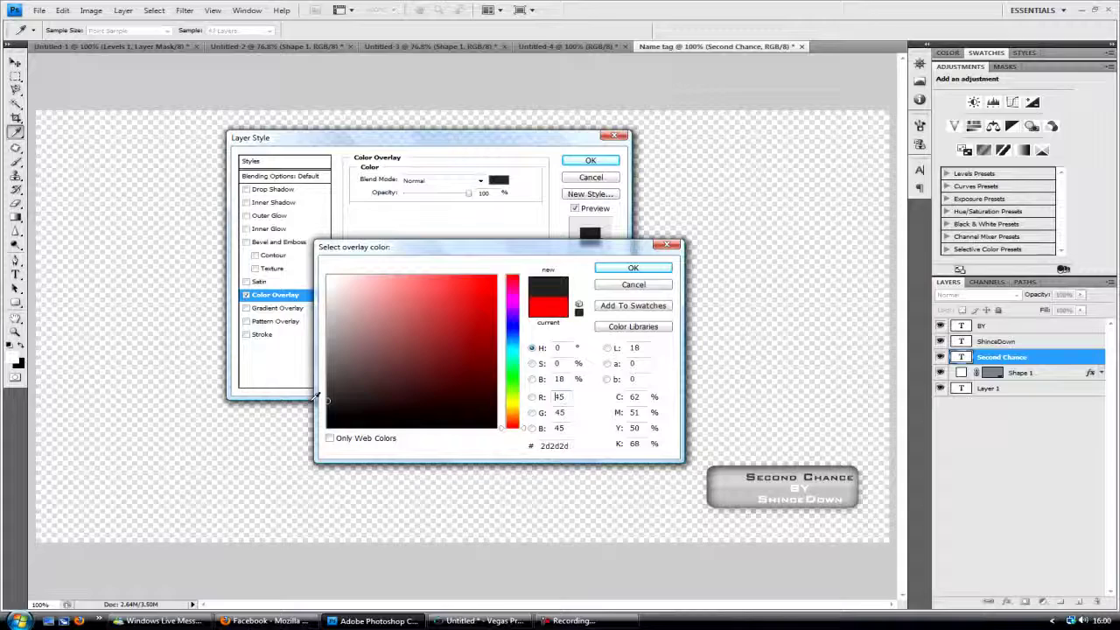
left_click(632, 268)
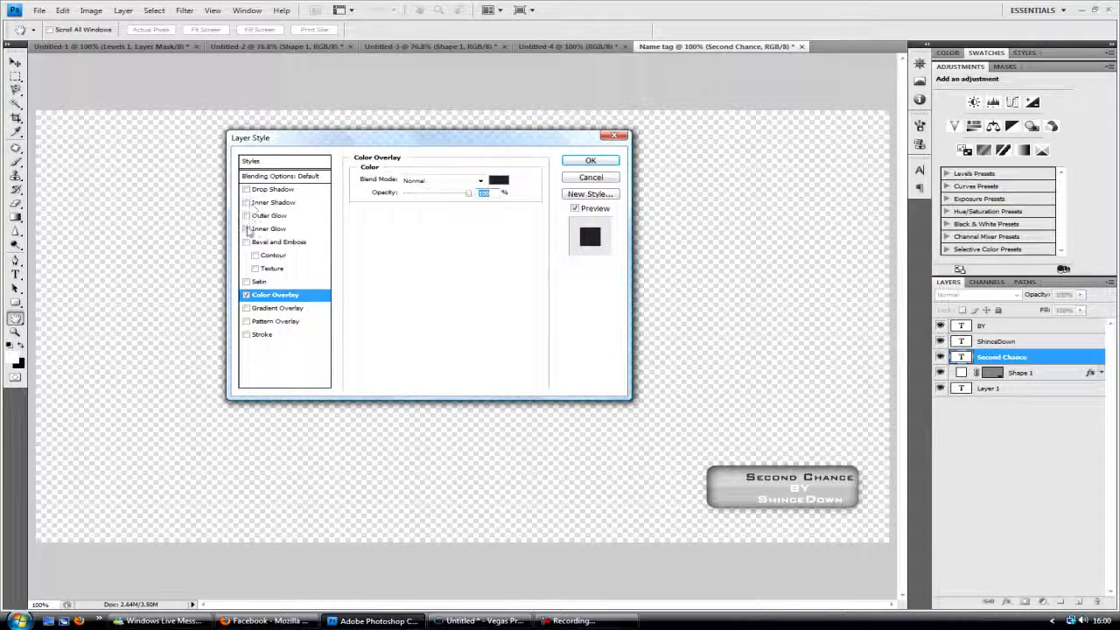
- Add a Drop Shadow with a distance of 2 px to the Second Chance text and collapse the layer's effects list
left_click(246, 216)
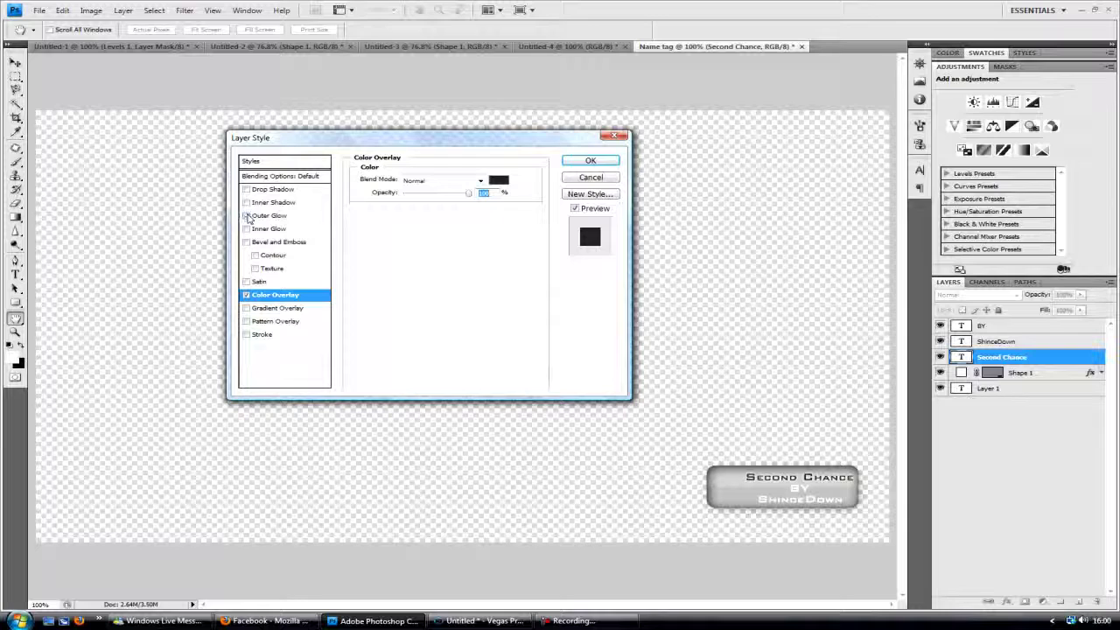
left_click(271, 189)
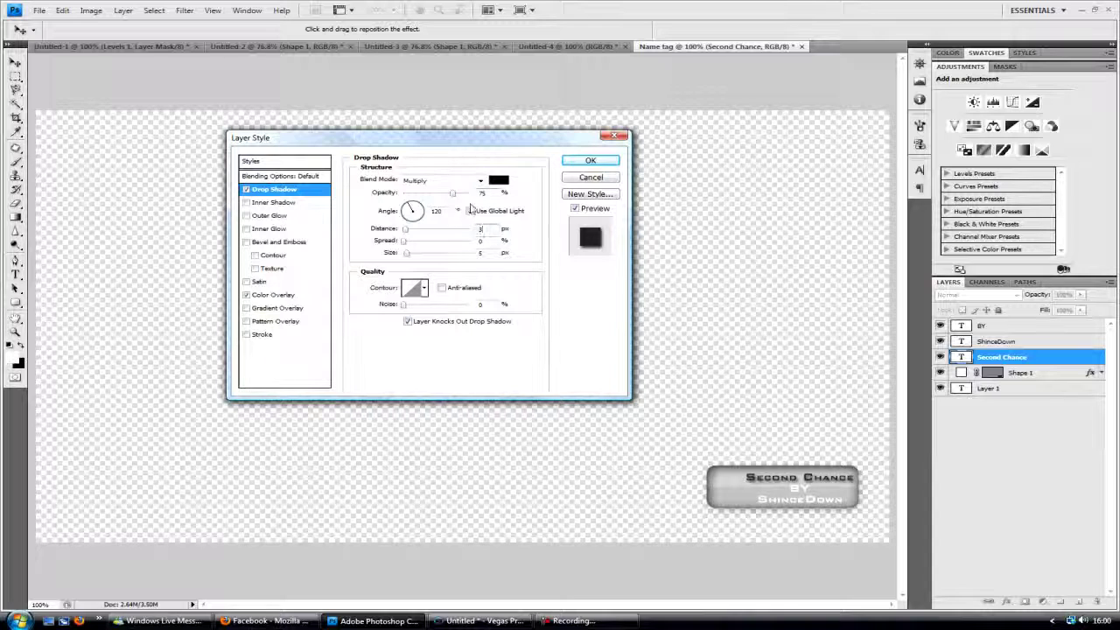
key("Down")
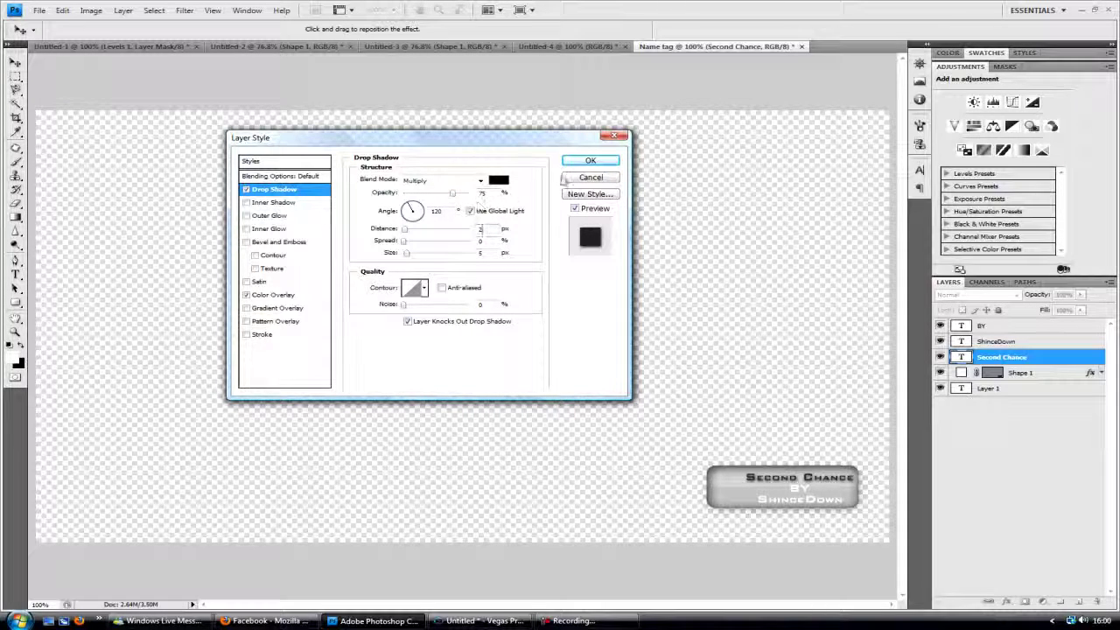
left_click(584, 166)
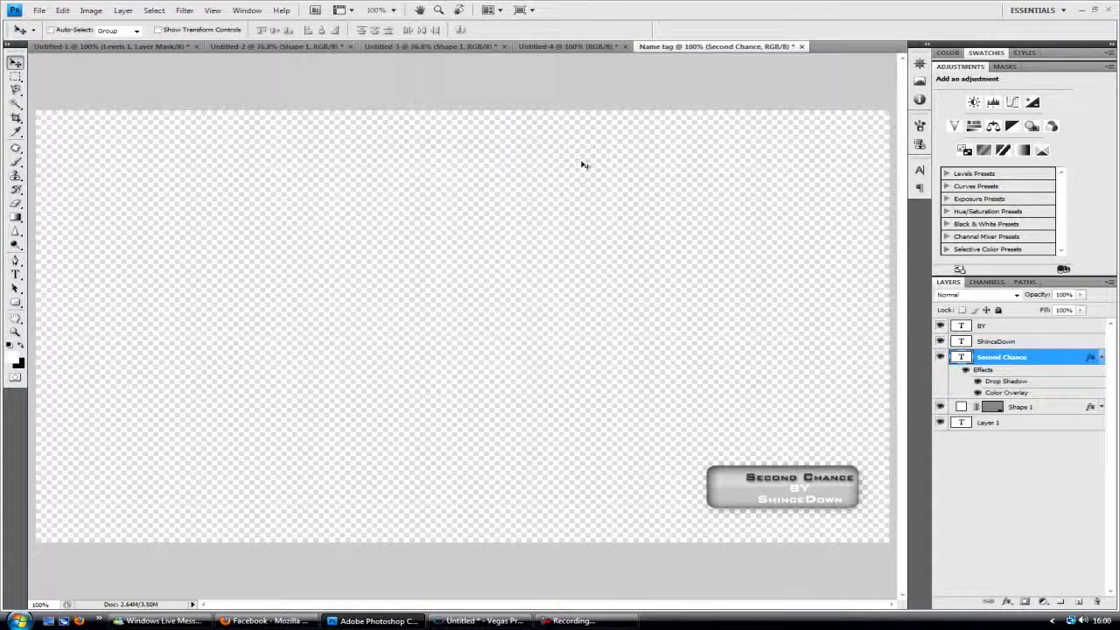
left_click(1100, 357)
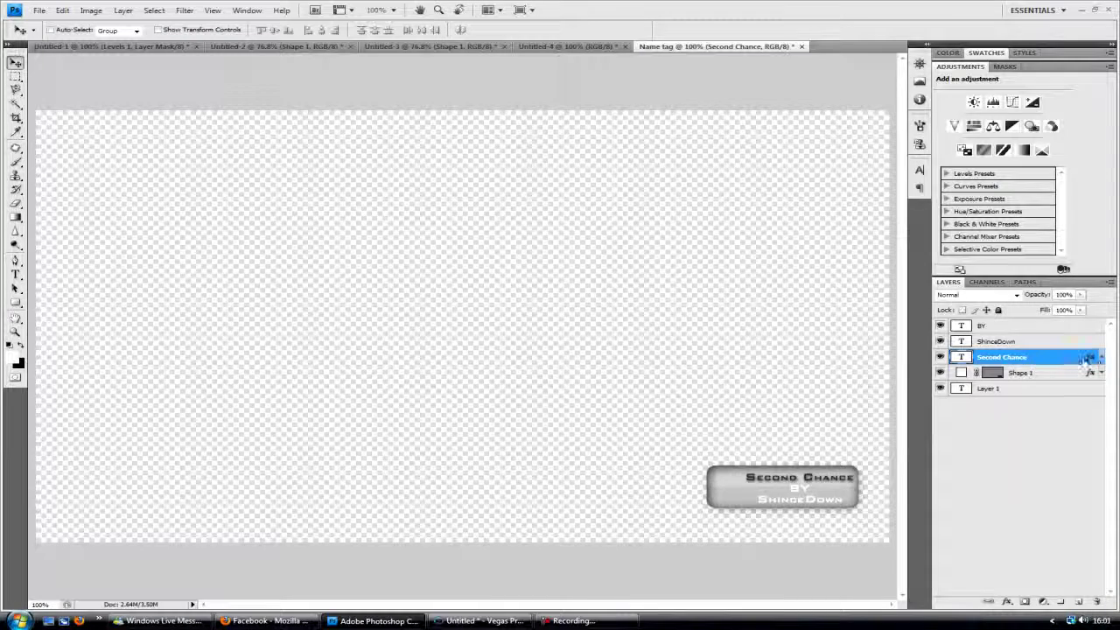
double_click(1089, 357)
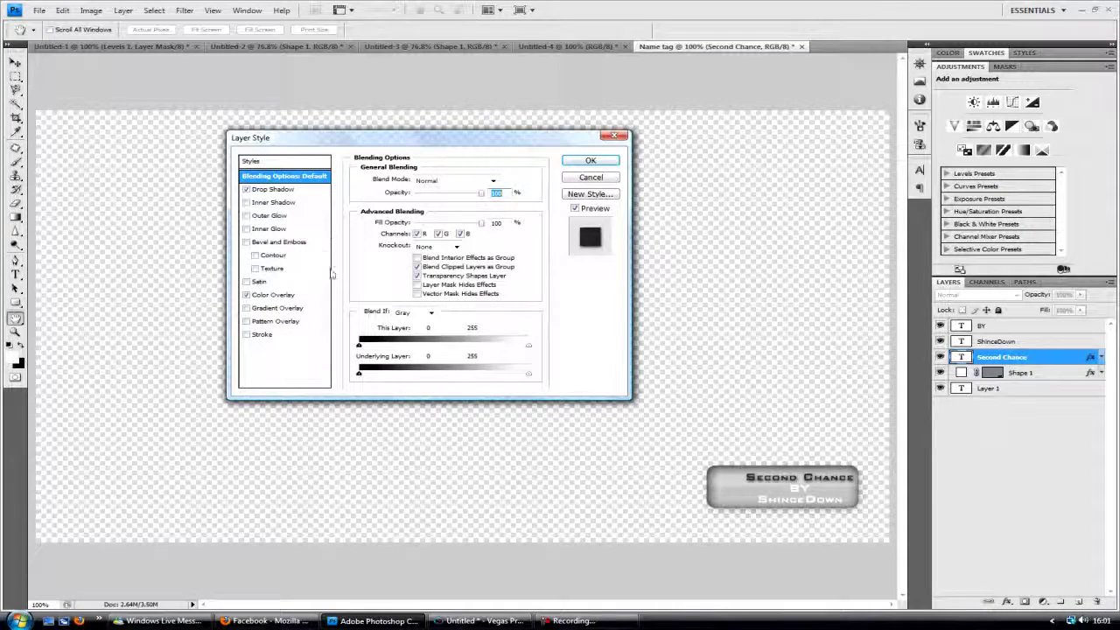
left_click(583, 174)
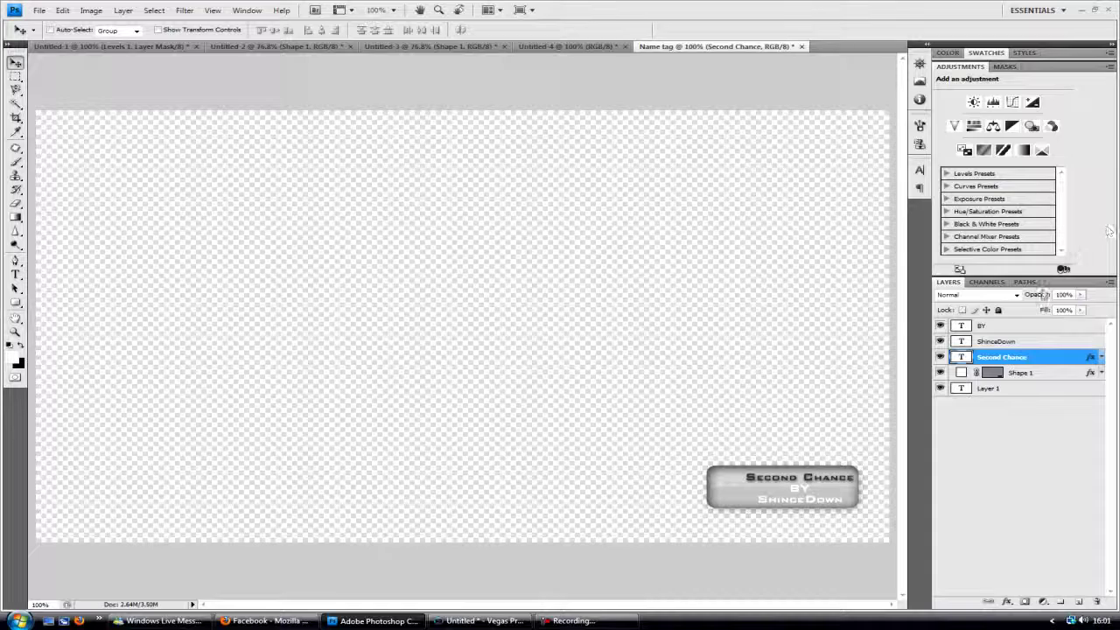
- Copy the Second Chance layer style, paste it onto the ShinceDown and BY layers, and collapse their effects lists
right_click(1028, 357)
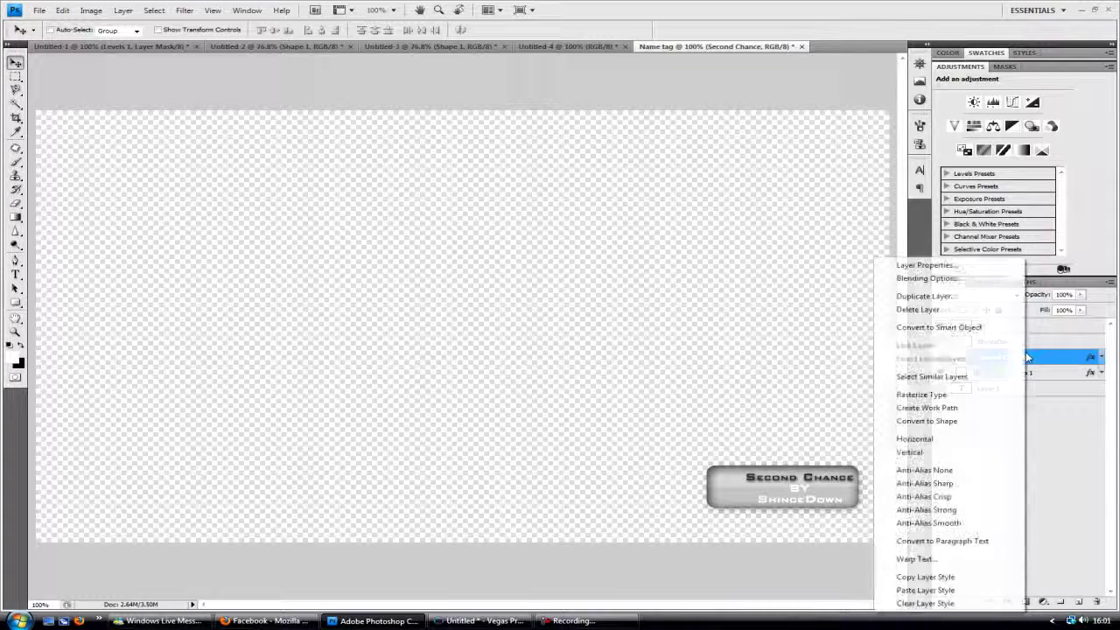
left_click(927, 577)
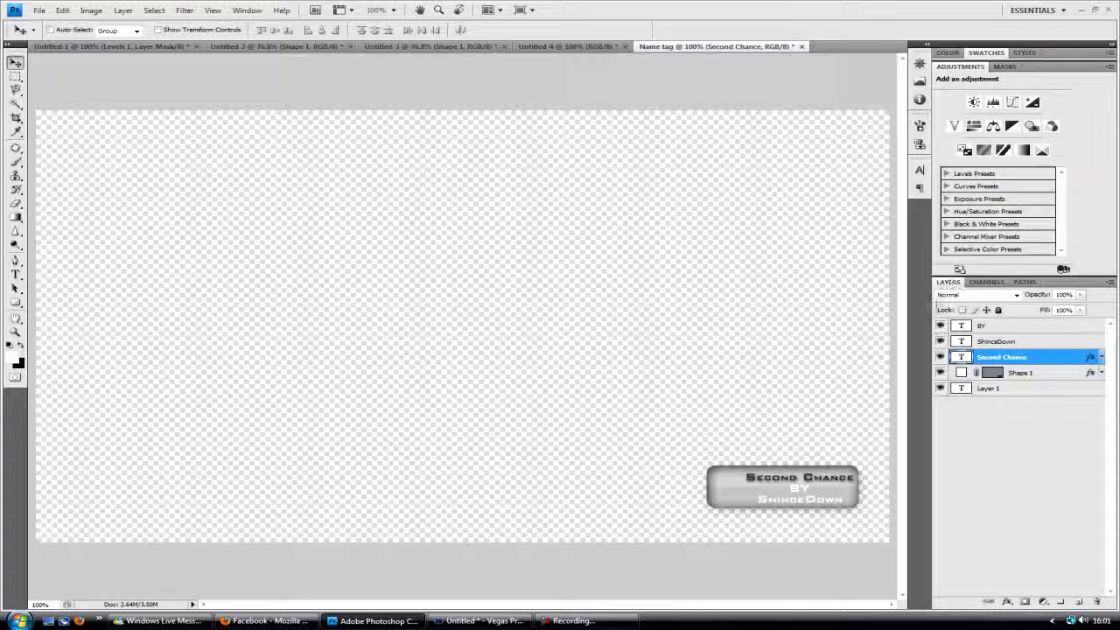
left_click(1028, 341)
right_click(1028, 341)
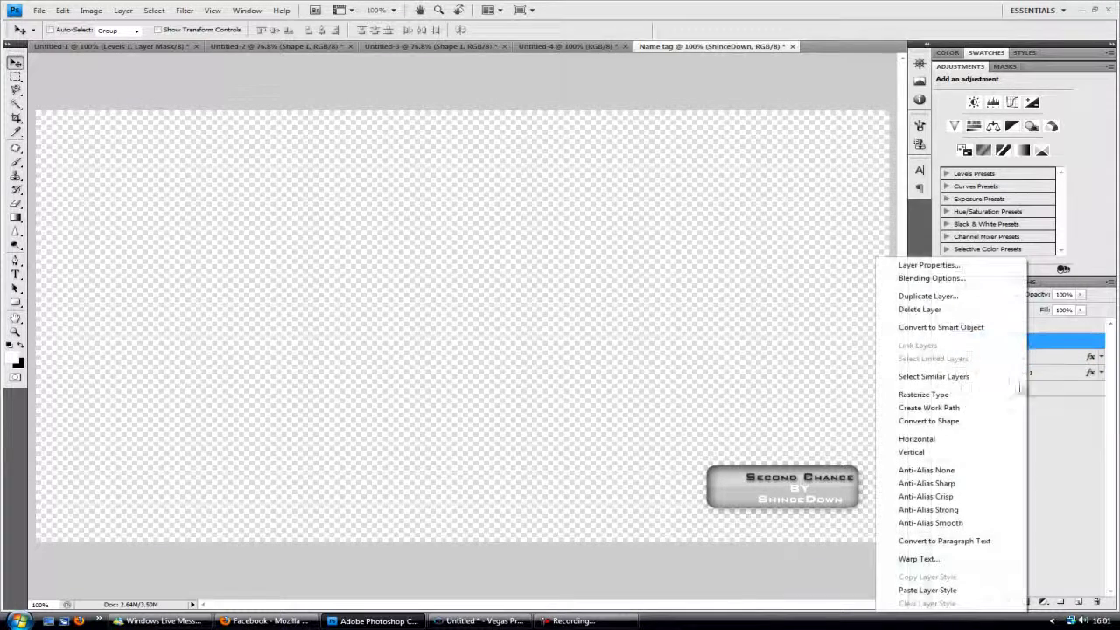
left_click(927, 589)
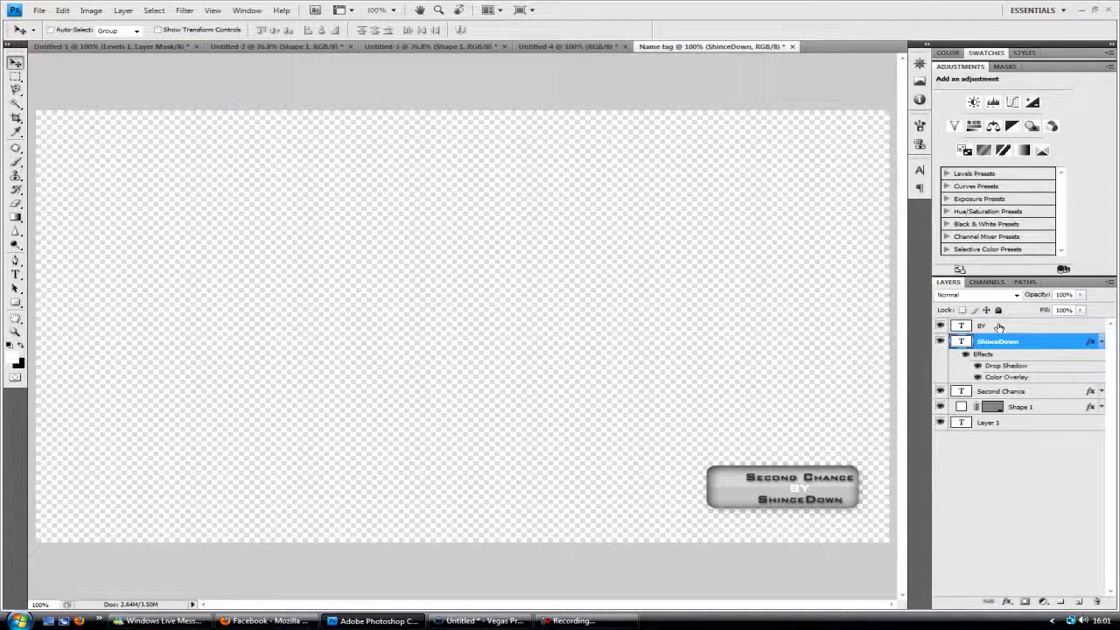
left_click(998, 326)
right_click(998, 327)
left_click(883, 590)
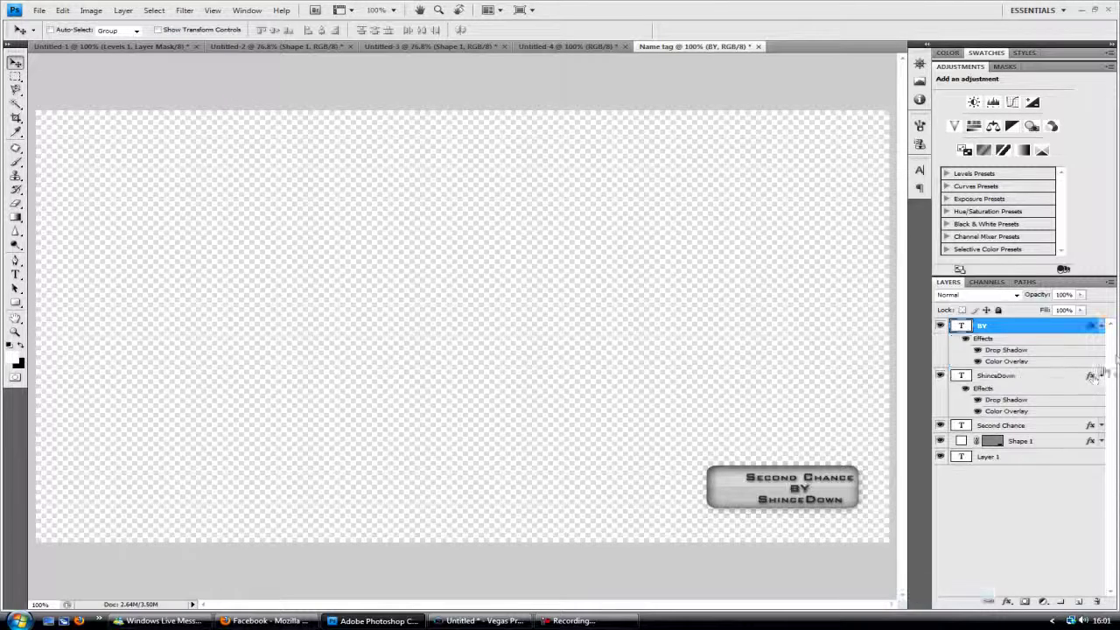
left_click(1101, 325)
left_click(1100, 341)
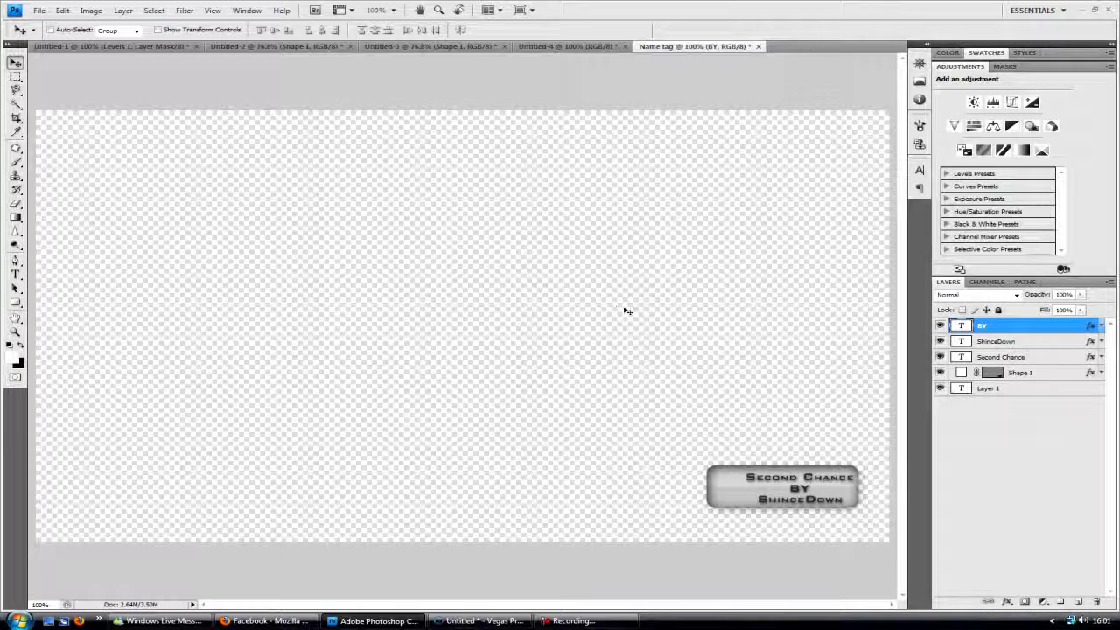
- Widen the Shape 1 rounded rectangle slightly by extending its left edge outward with Free Transform
left_click(1065, 388)
left_click(1067, 374)
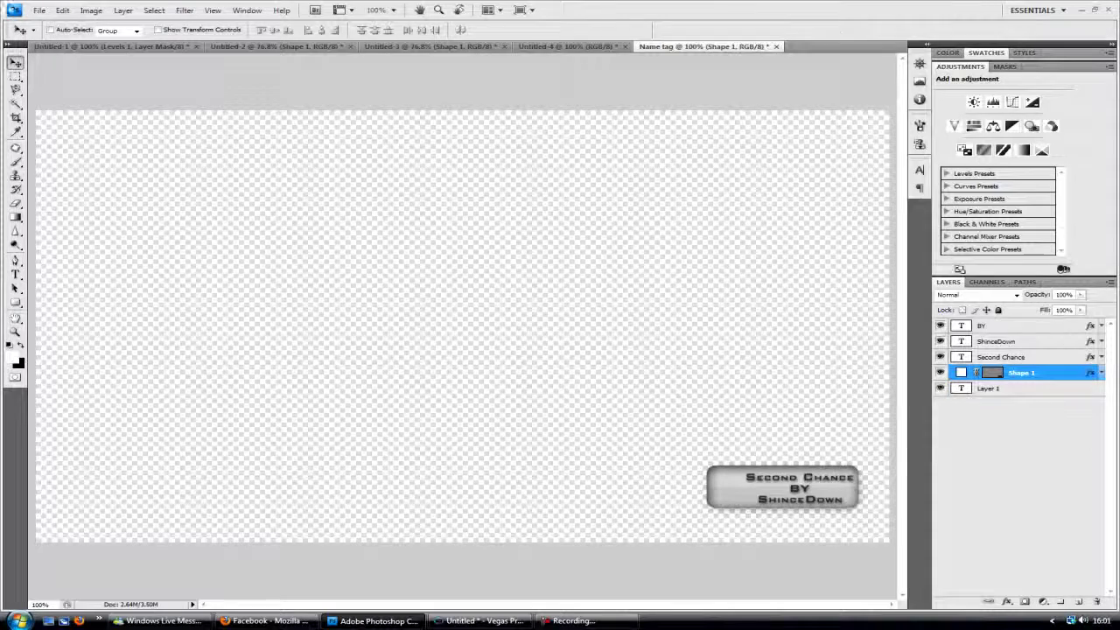
left_click(64, 10)
left_click(144, 222)
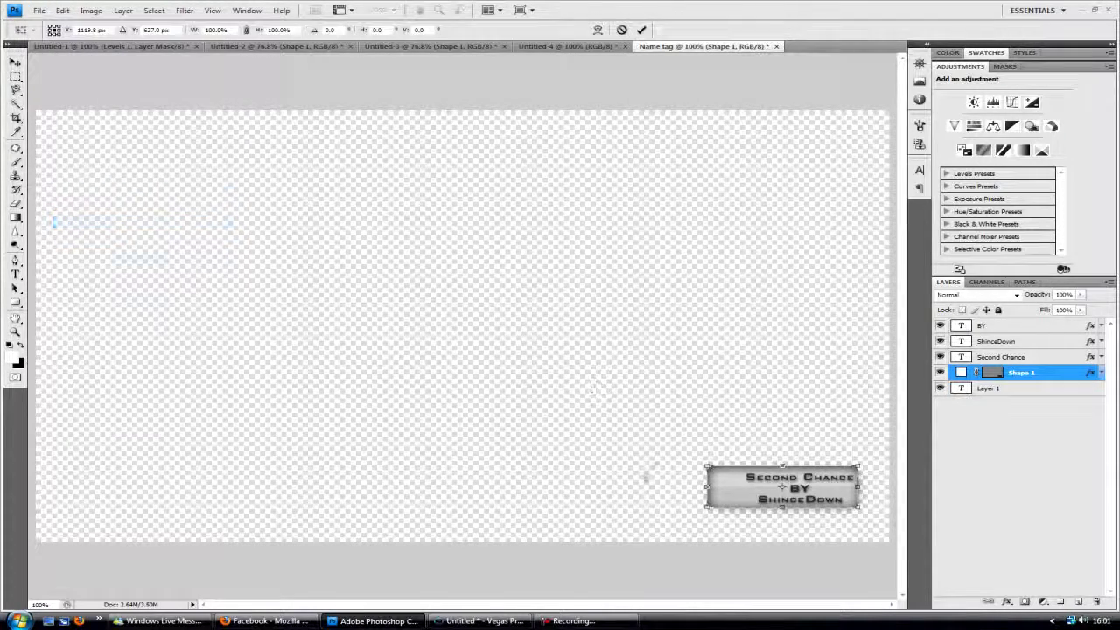
left_click_drag(697, 484, 695, 488)
left_click(641, 30)
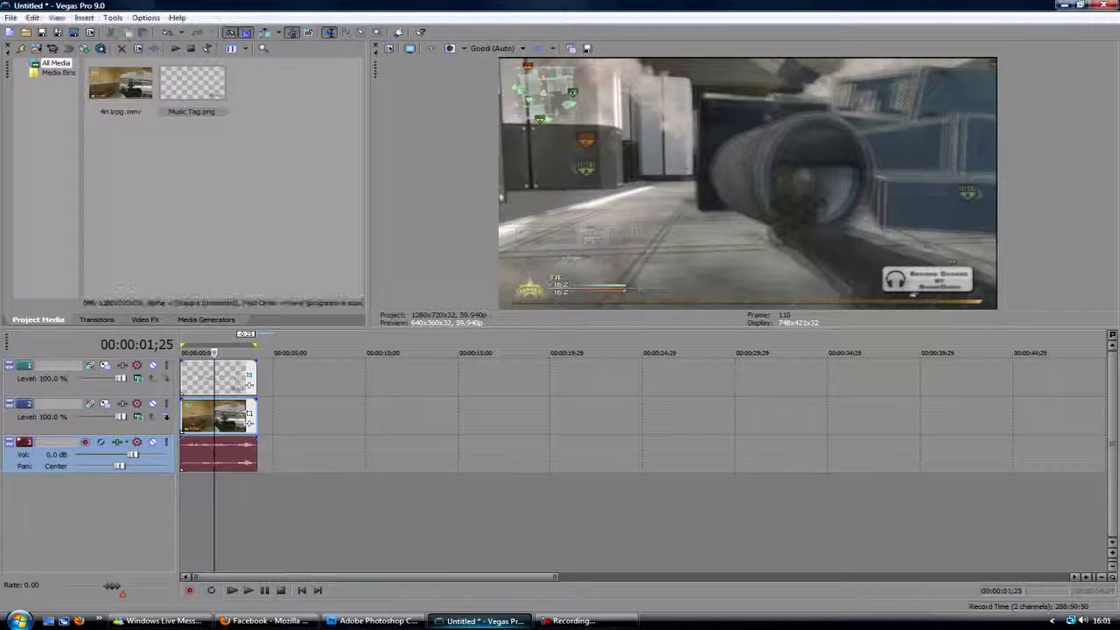
- Switch to Firefox and search Google Images for headphones in a new tab
left_click(479, 620)
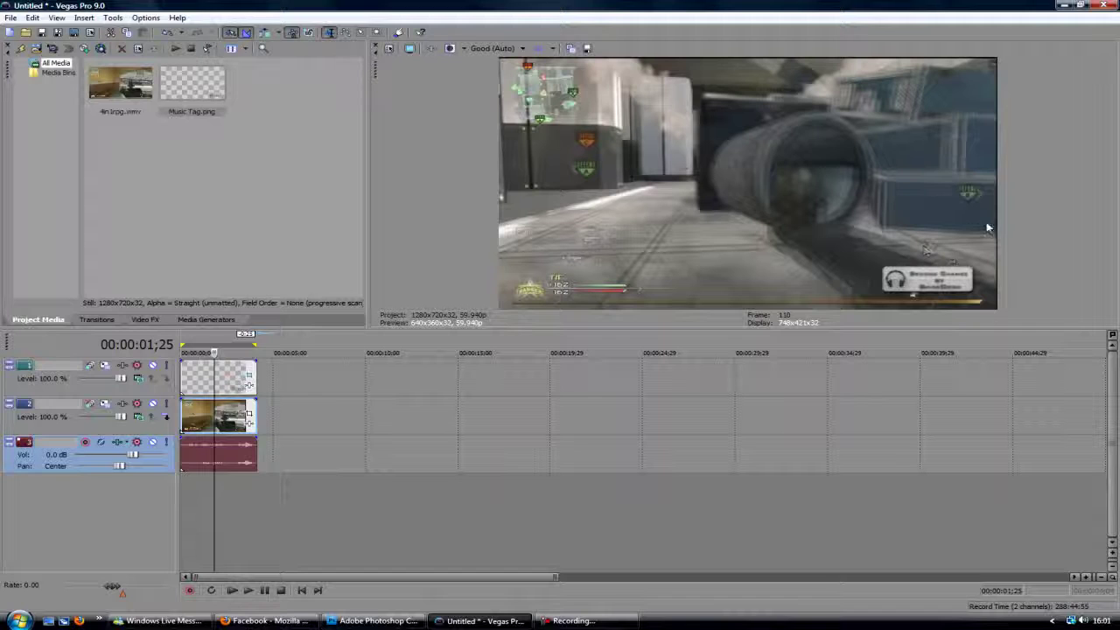
left_click(265, 620)
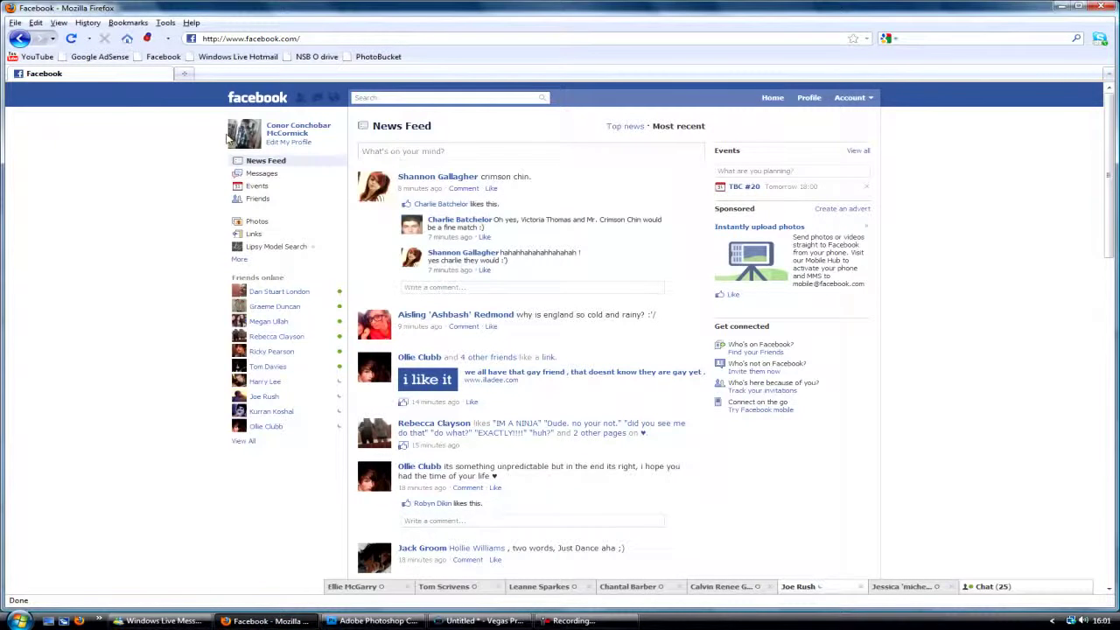
key("ctrl+t")
left_click(937, 38)
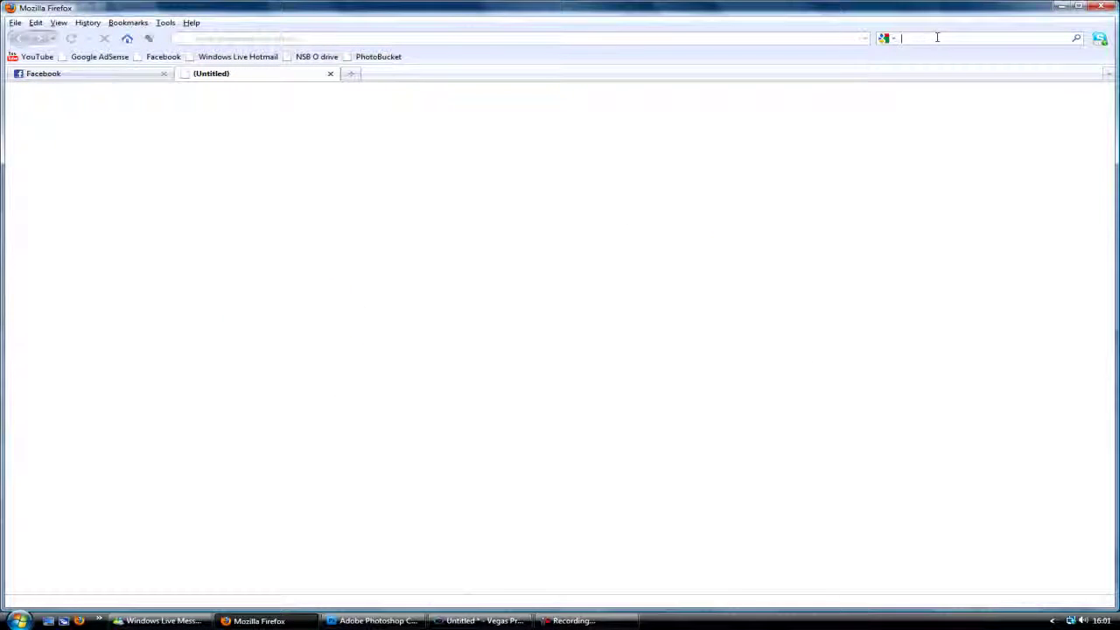
type("helldphones")
key("Return")
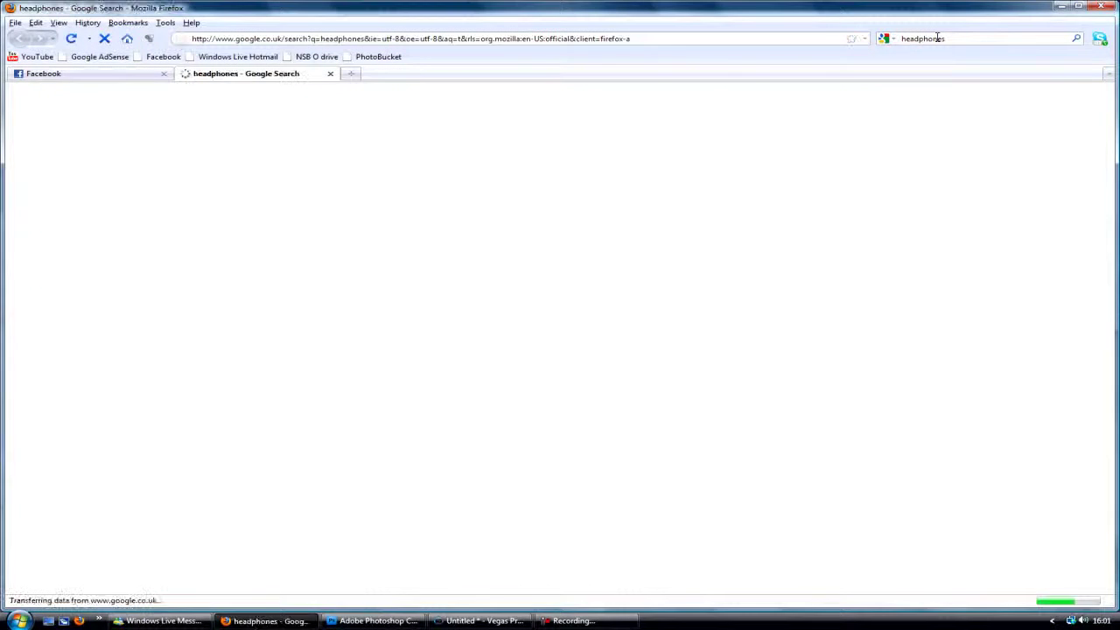
left_click(56, 91)
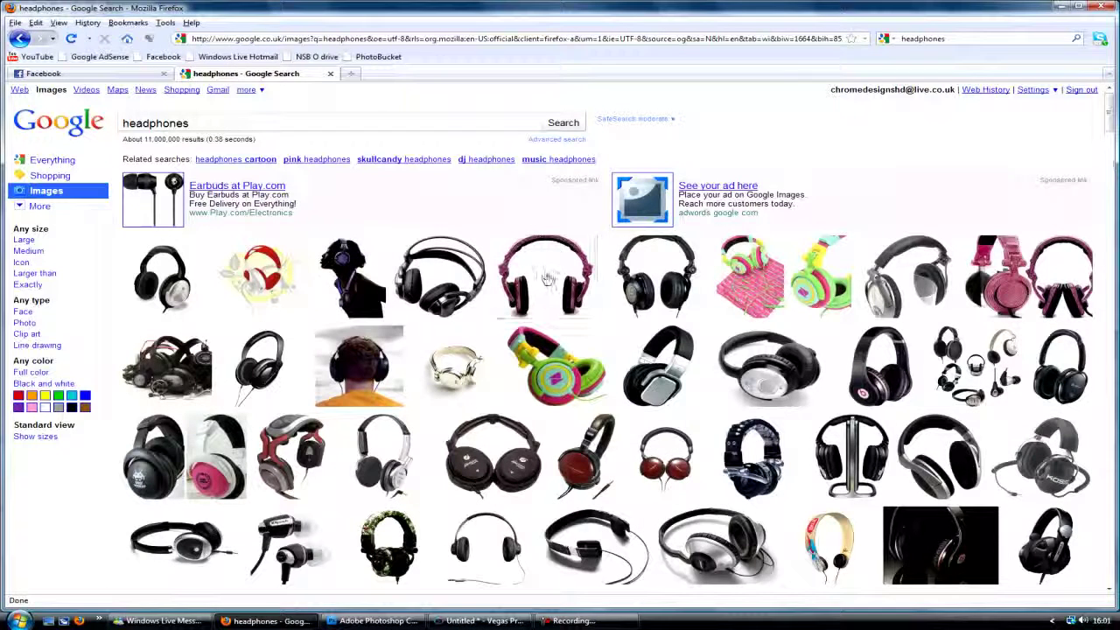
- Copy the pink and black headphones image from the search results and paste it into the Name tag document in Photoshop
left_click(547, 278)
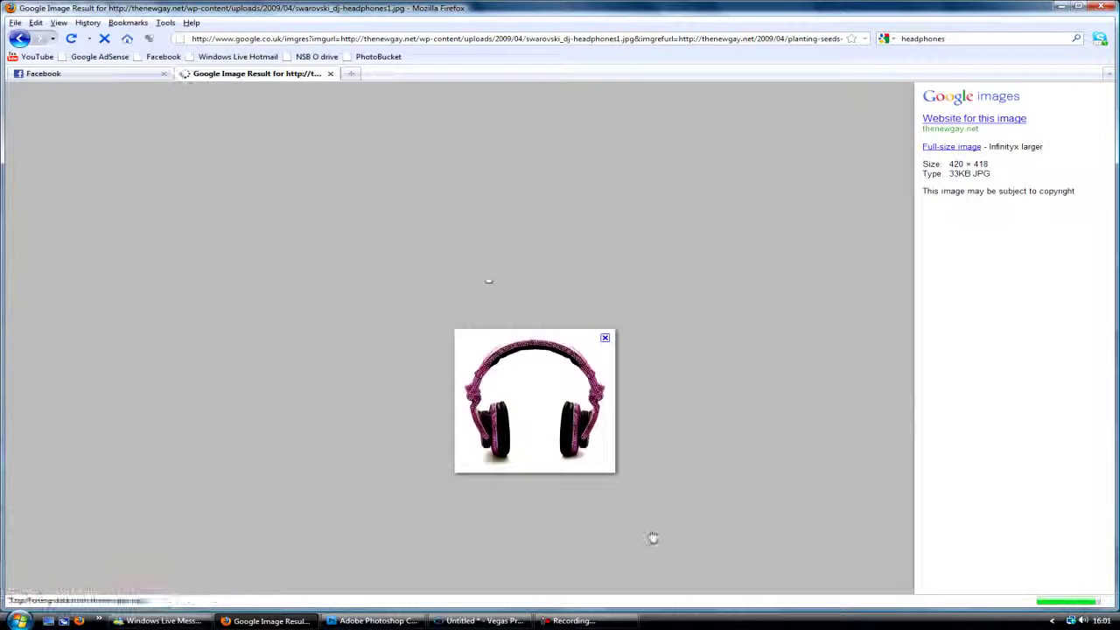
right_click(560, 382)
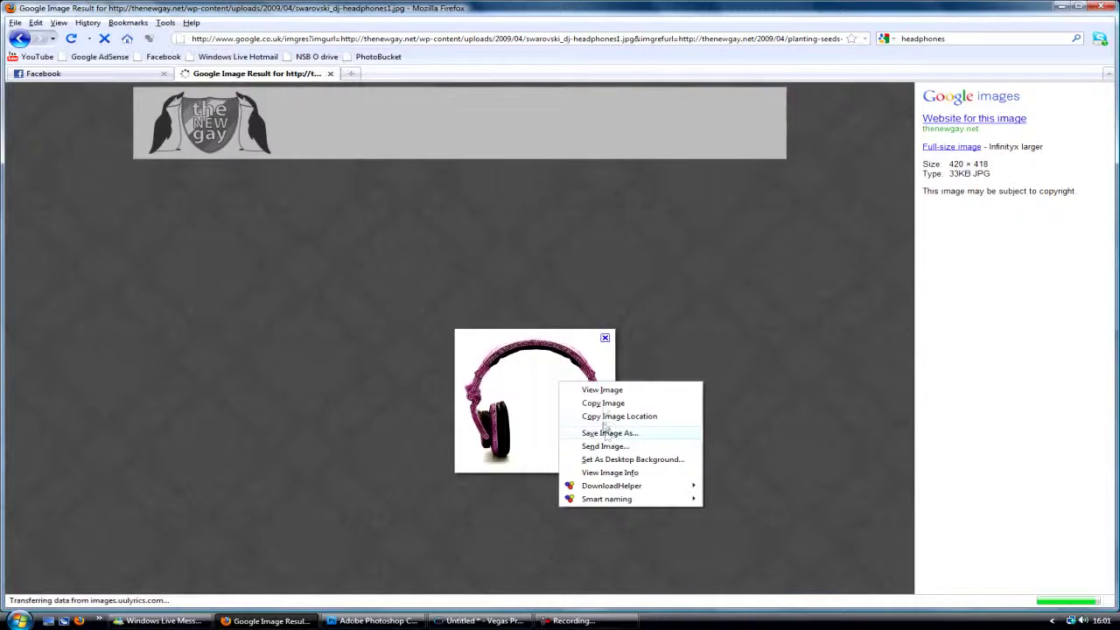
left_click(603, 402)
left_click(480, 621)
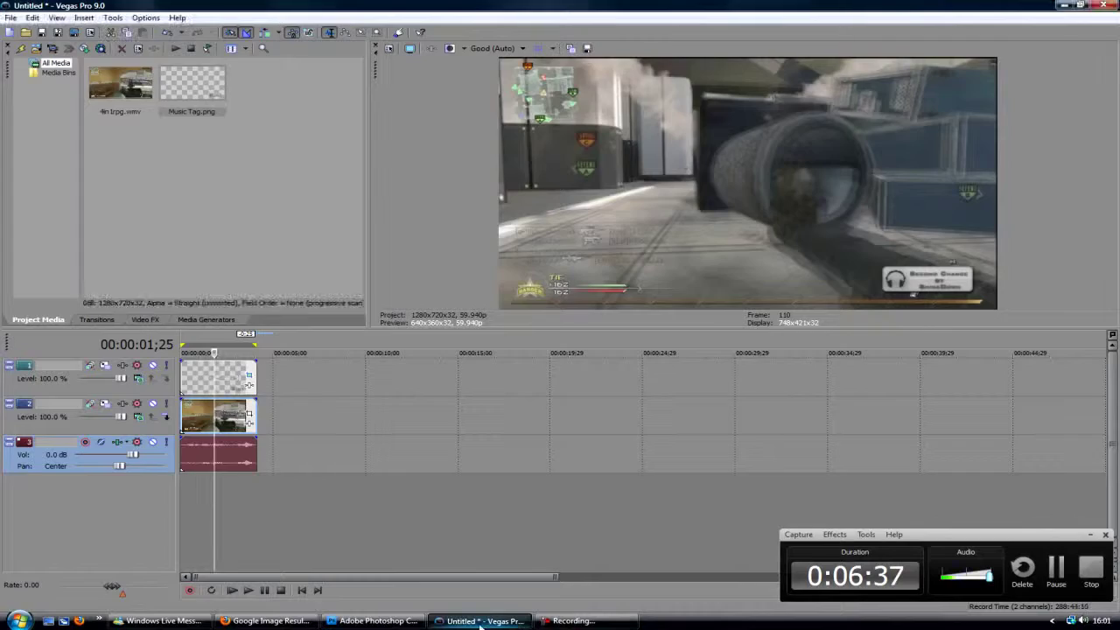
left_click(377, 621)
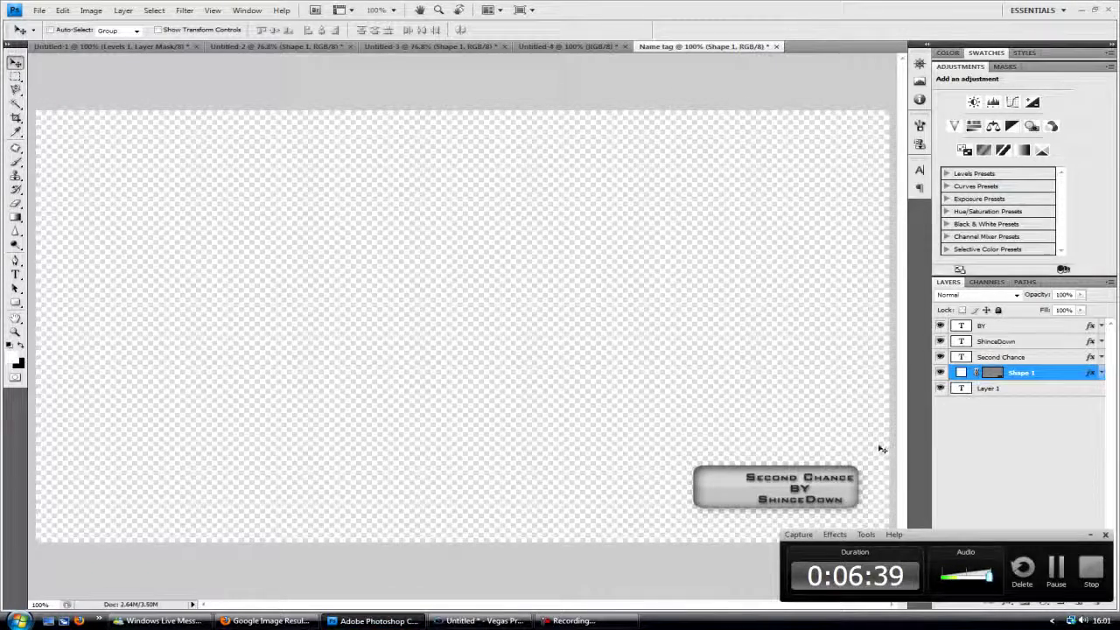
key("ctrl+v")
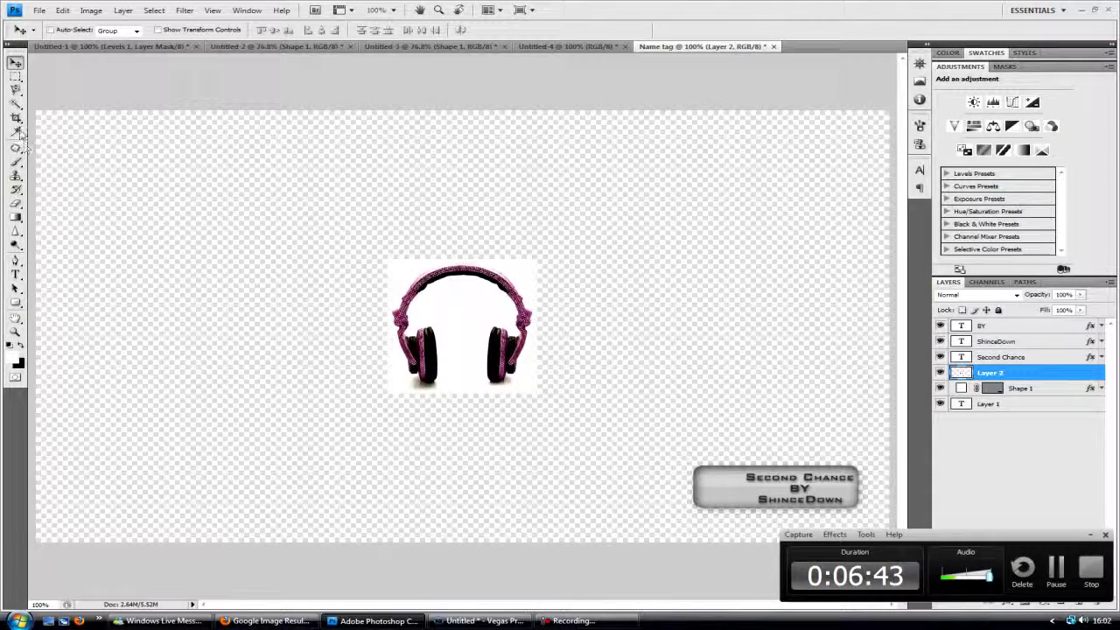
- Remove the white background around the headphones with a Magic Wand selection, then clear the selection
left_click(16, 103)
left_click(467, 310)
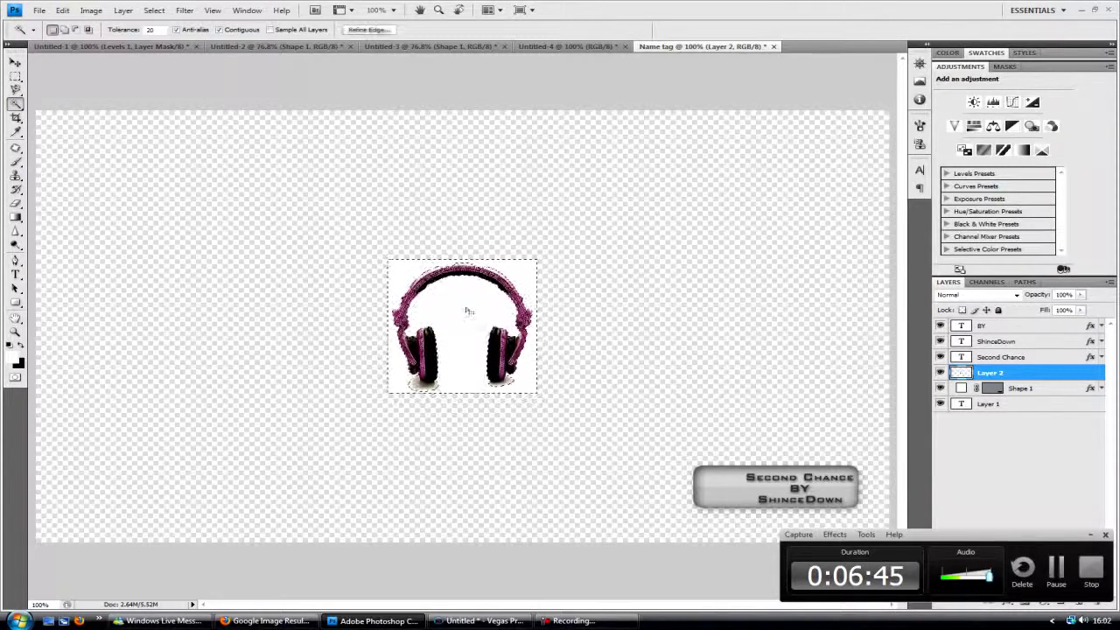
key("Delete")
left_click(630, 313)
key("ctrl+d")
- Erase the leftover shadows beneath both ear cups of the headphones on Layer 2 with the Eraser tool
left_click(15, 331)
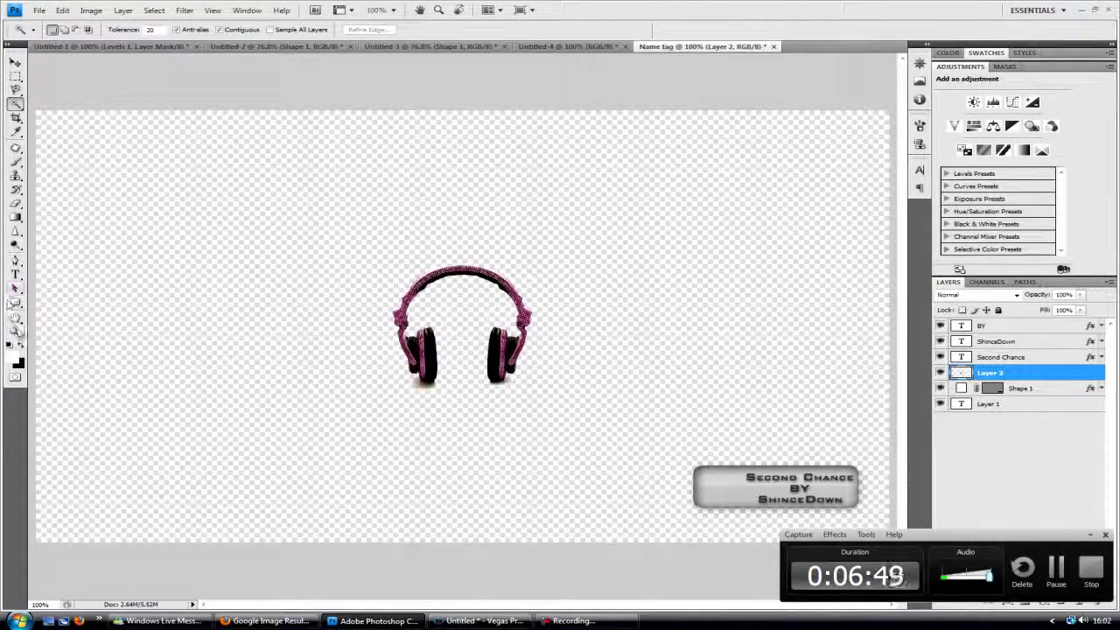
left_click(539, 319)
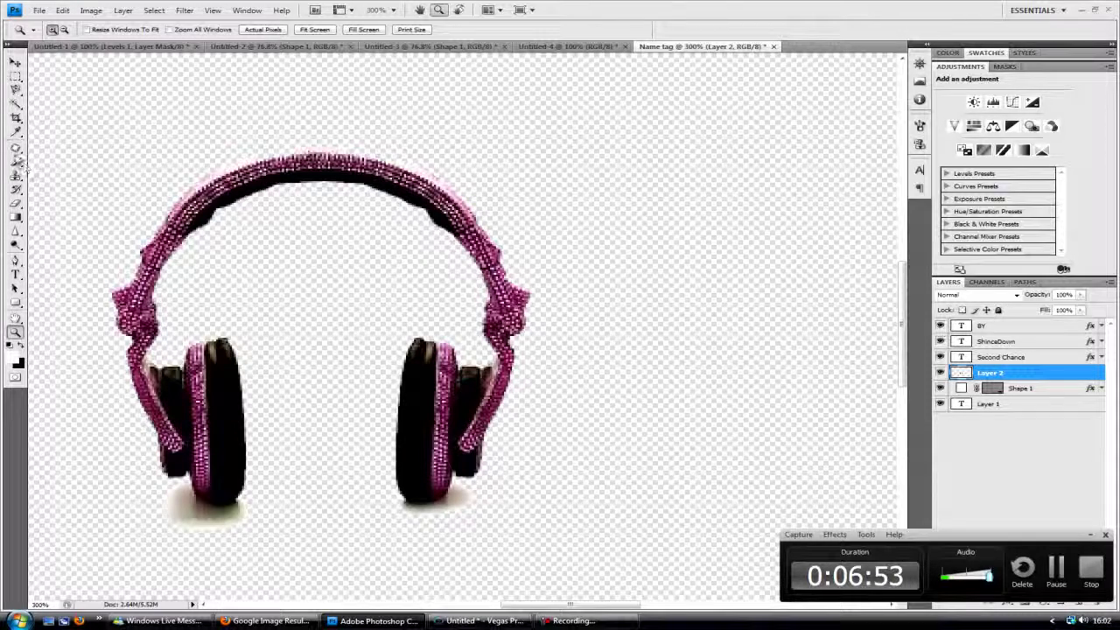
left_click(15, 203)
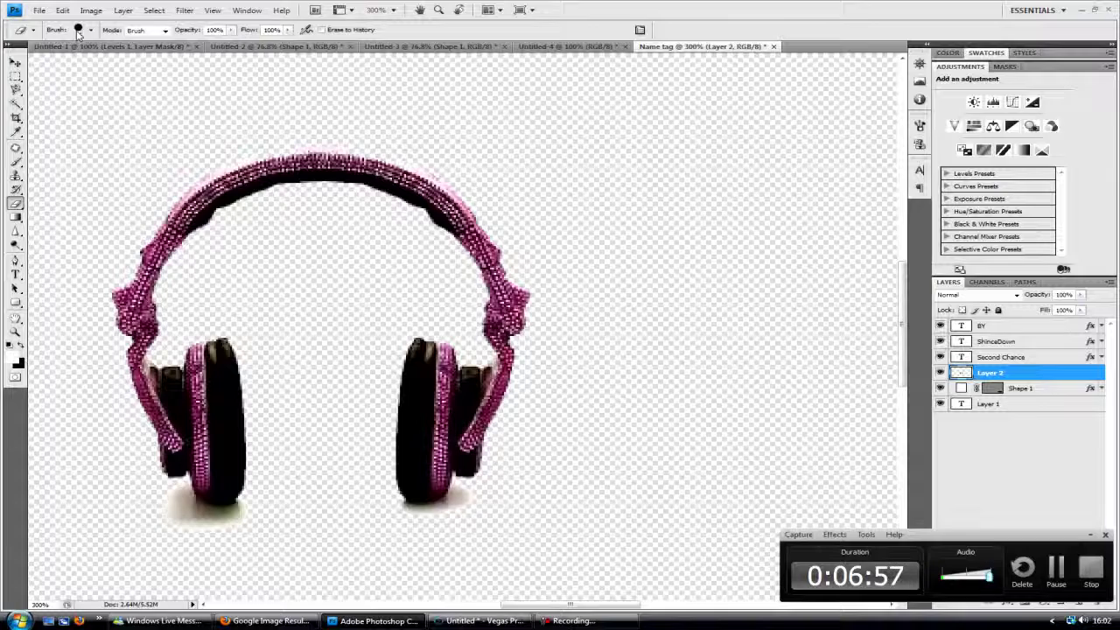
mouse_move(225, 524)
left_mouse_down()
mouse_move(237, 530)
mouse_move(168, 530)
mouse_move(160, 514)
mouse_move(186, 528)
left_mouse_up()
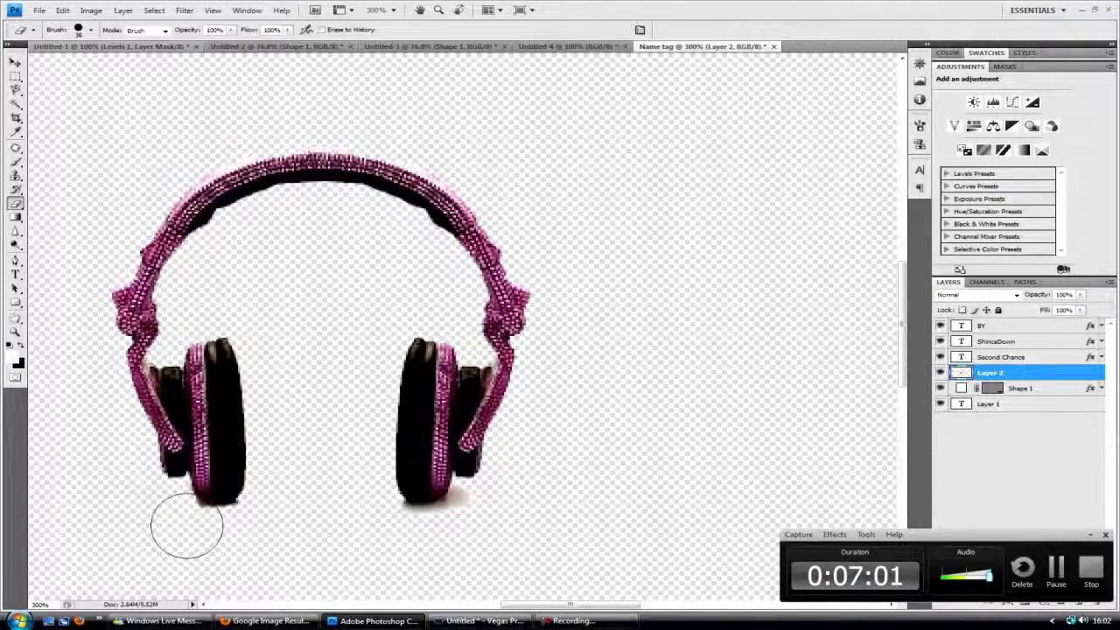
key("ctrl+z")
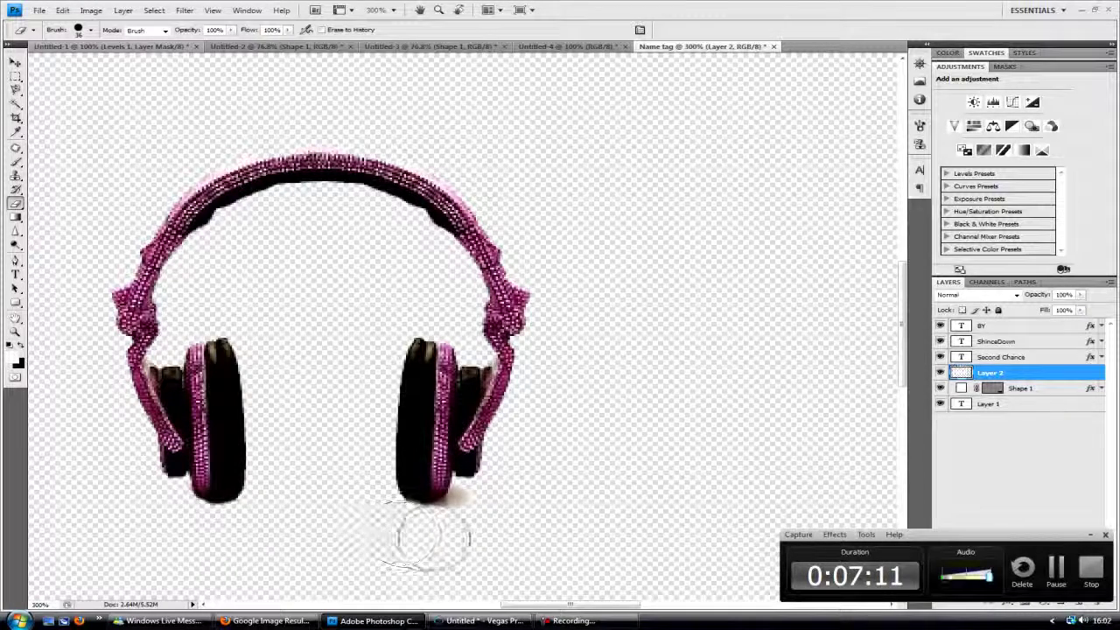
left_click_drag(467, 525, 470, 519)
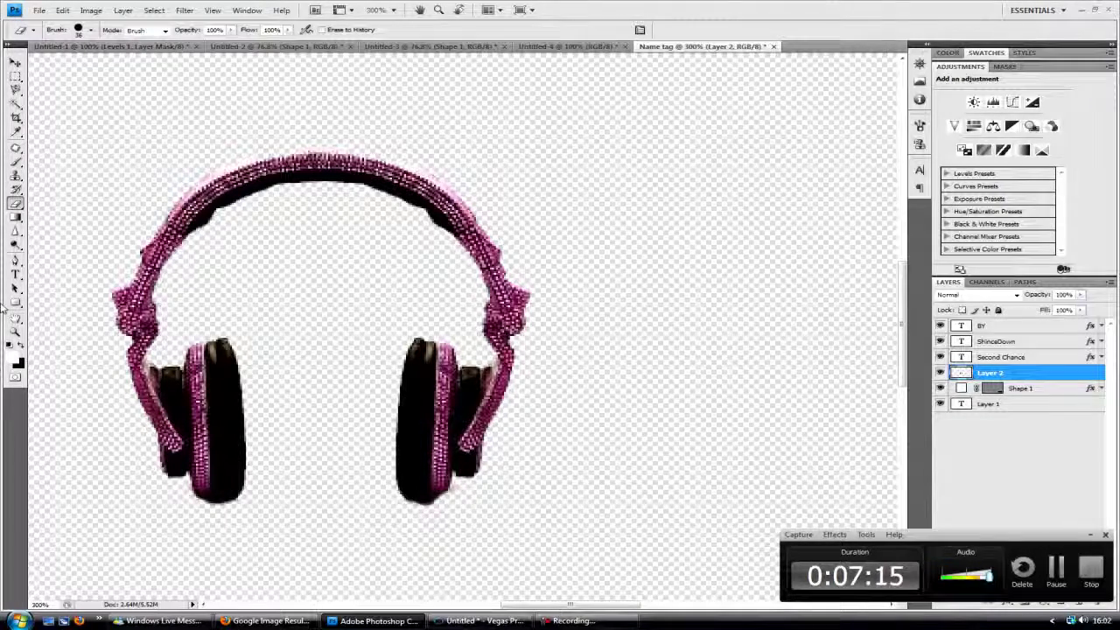
- Scale the headphones to 25.5% with Free Transform and place them on the grey tag beside the song text
left_click(15, 331)
right_click(385, 201)
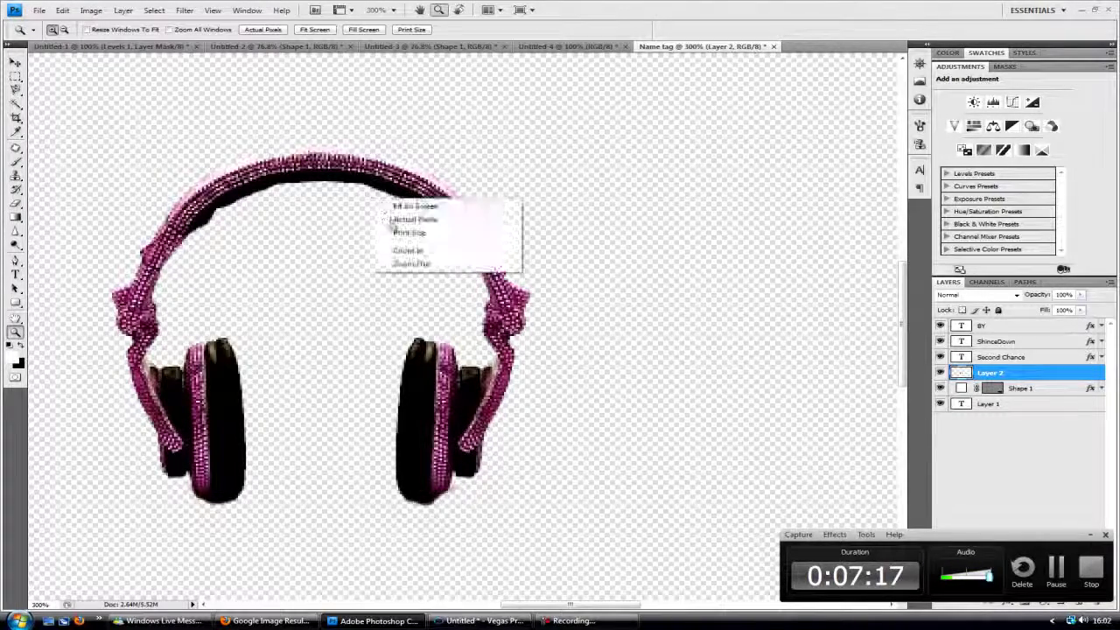
left_click(390, 221)
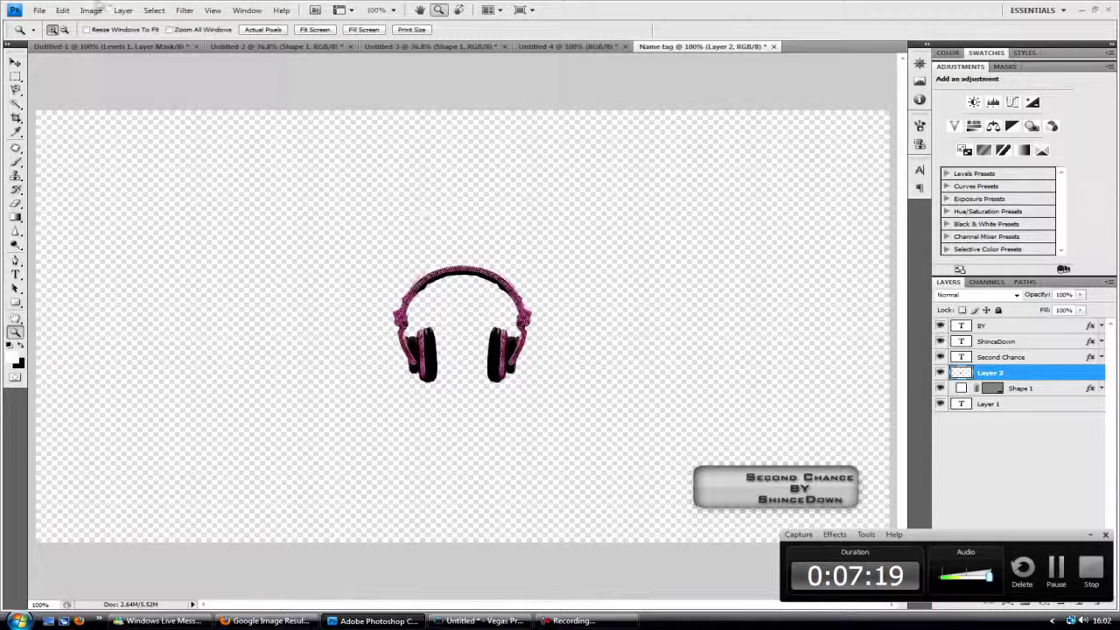
left_click(62, 9)
left_click(91, 222)
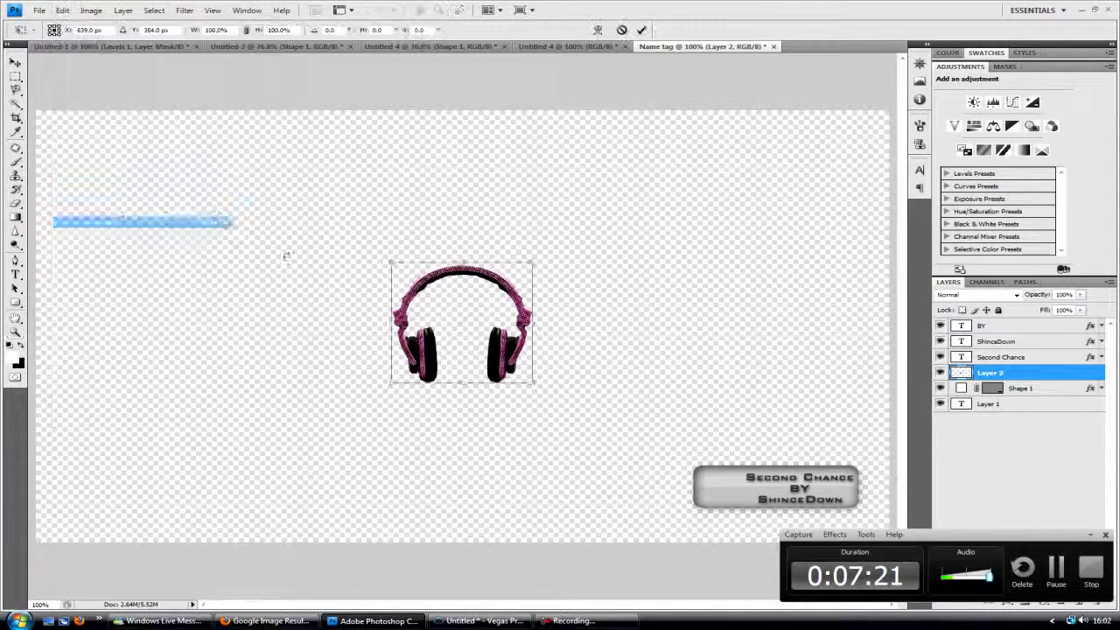
left_click_drag(455, 326, 692, 455)
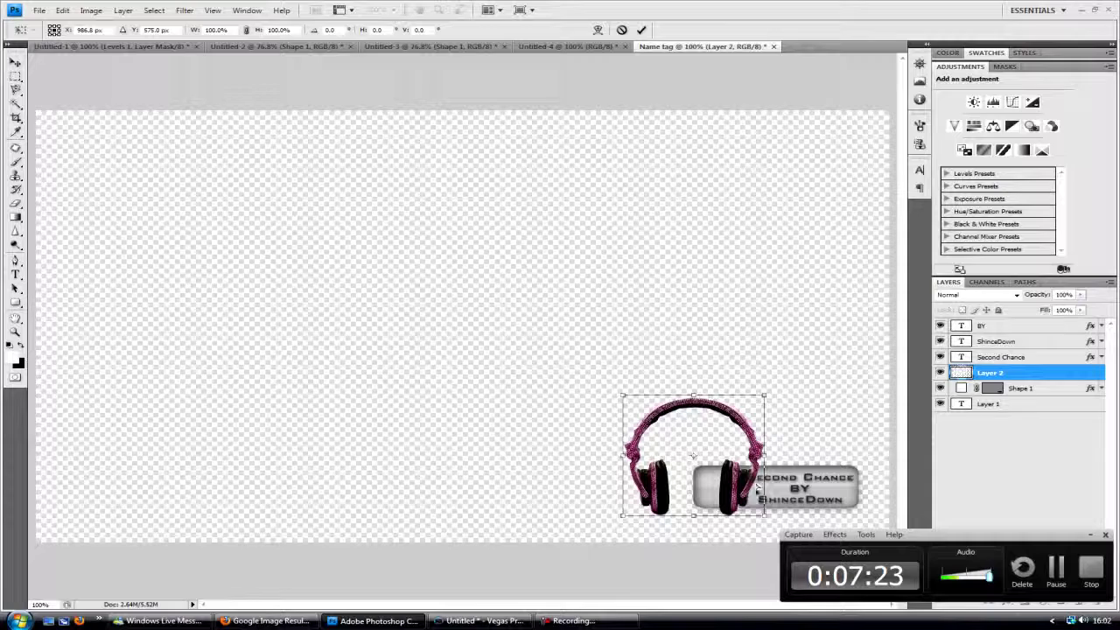
left_click_drag(763, 513, 732, 498)
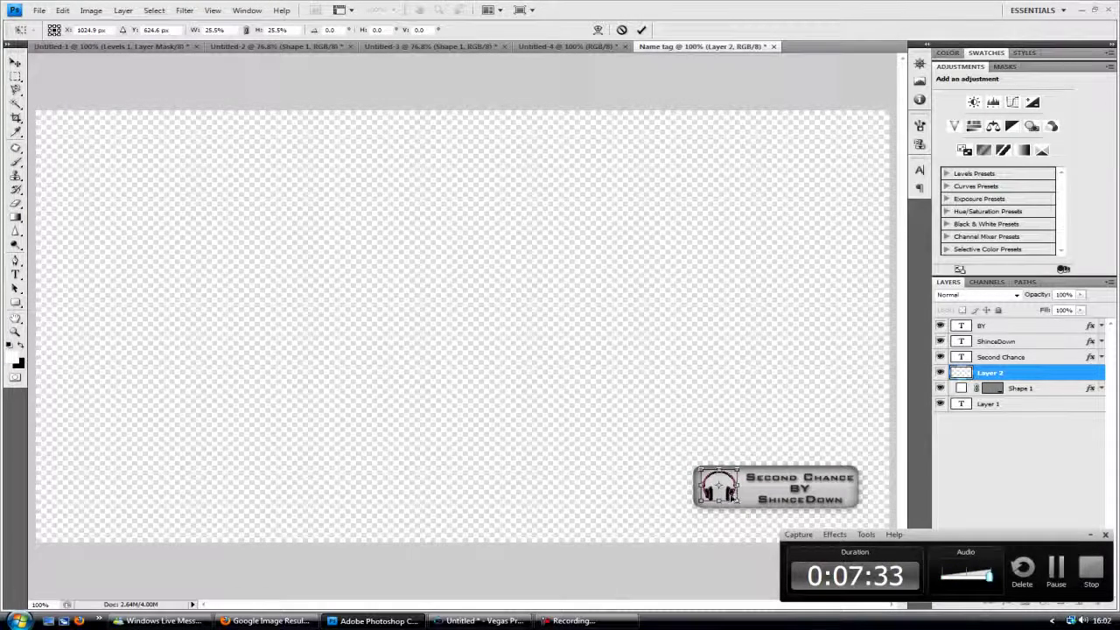
left_click(641, 30)
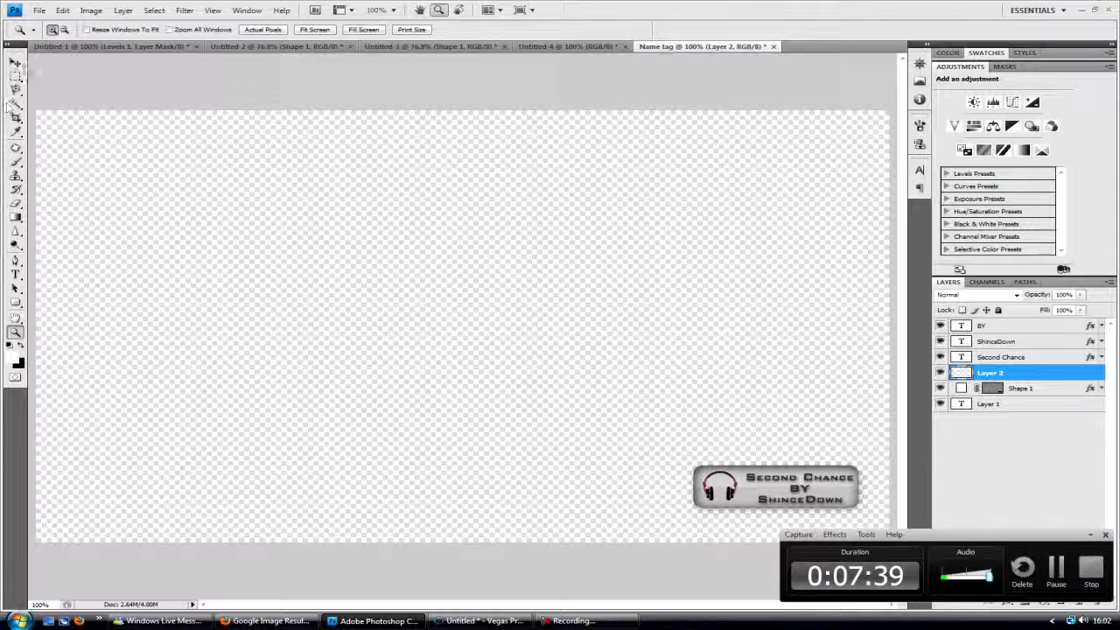
left_click(15, 63)
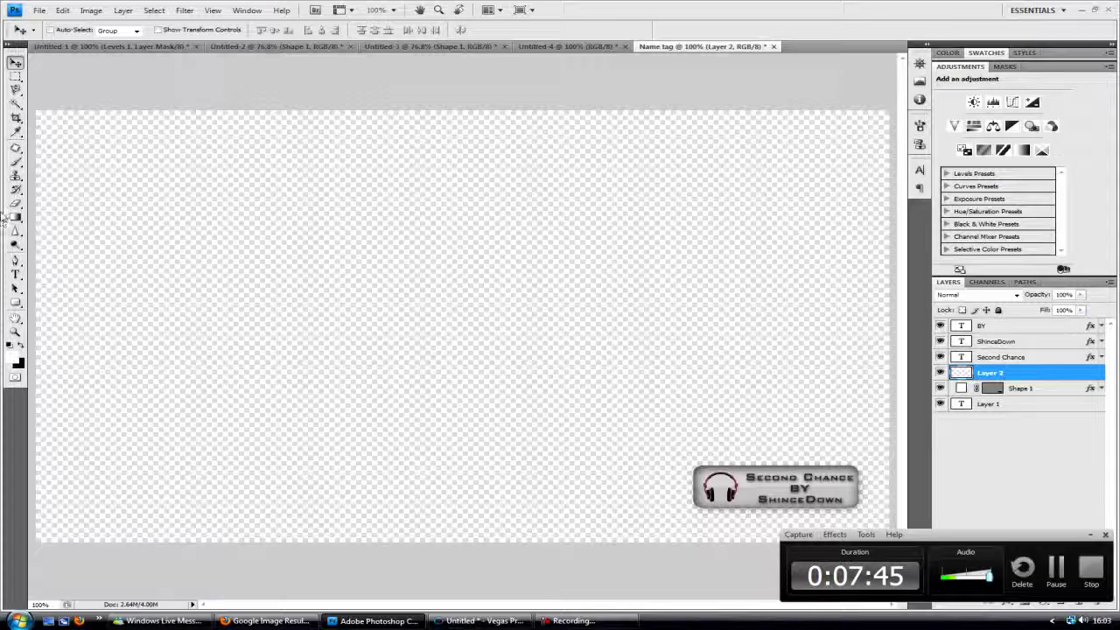
- Add a Color Overlay in dark grey 1d1d1d to the headphones layer, with Normal blend mode and 100% opacity
right_click(1049, 373)
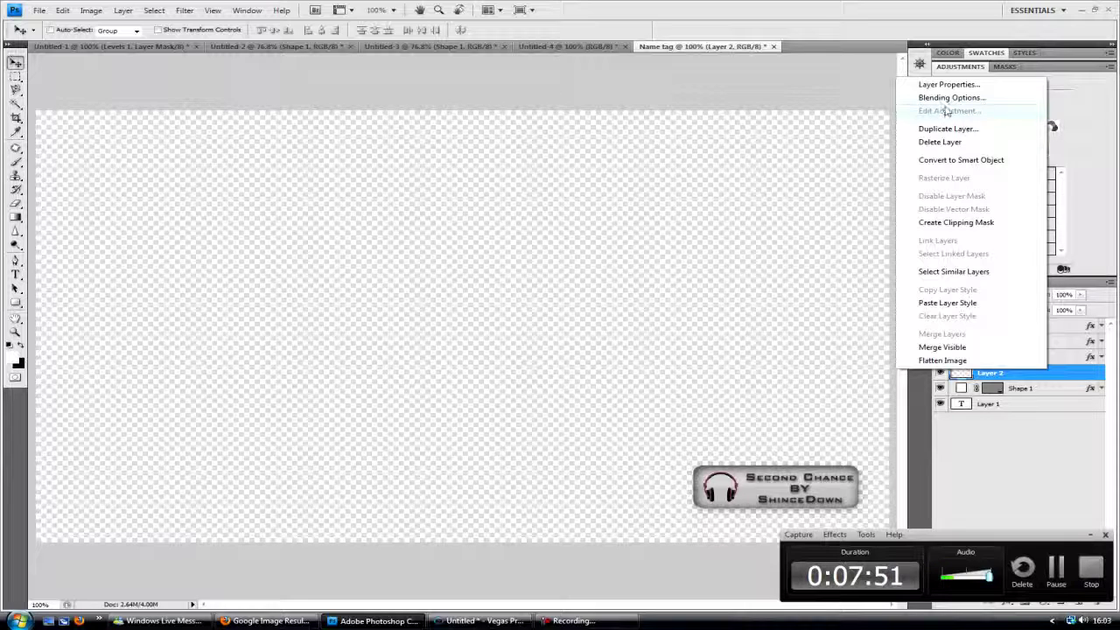
left_click(1072, 373)
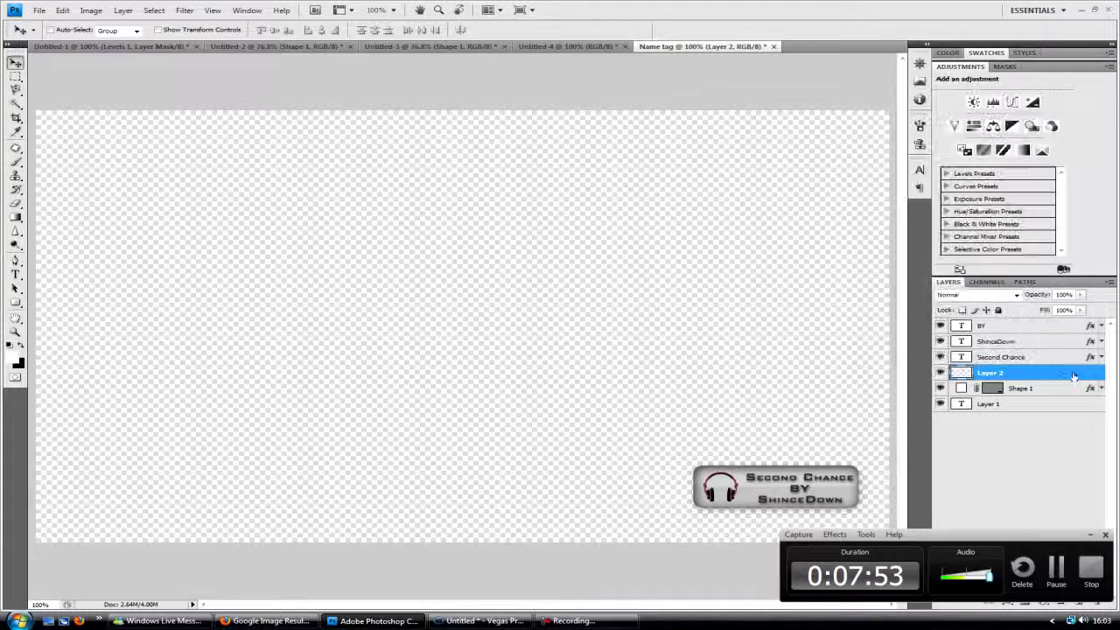
double_click(1043, 375)
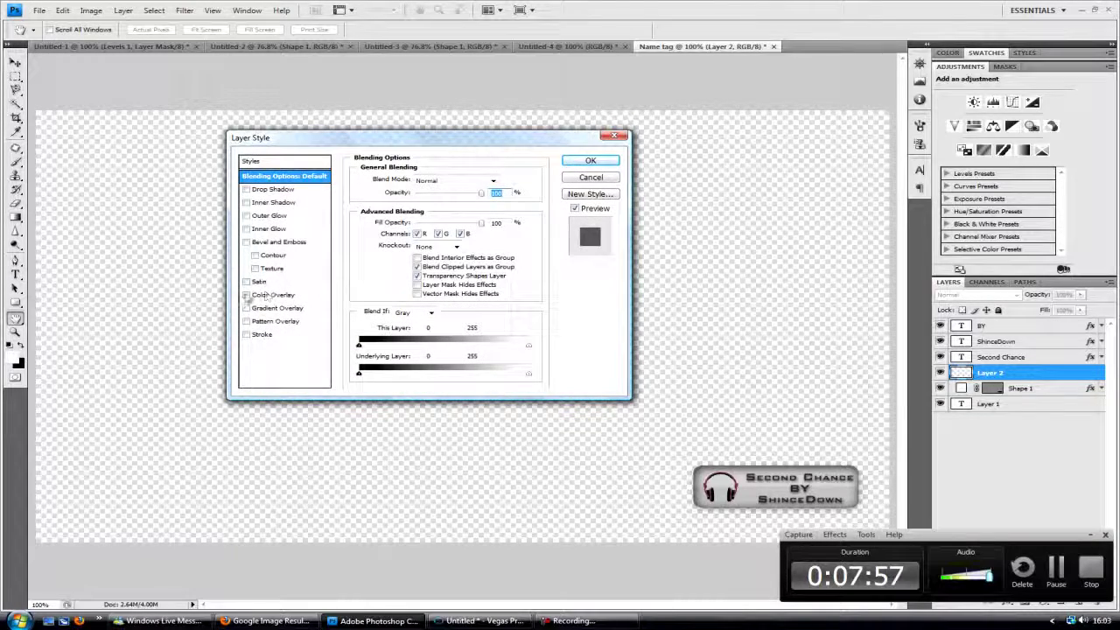
left_click(246, 295)
left_click(273, 295)
left_click(497, 180)
type("0")
left_click_drag(328, 427, 166, 409)
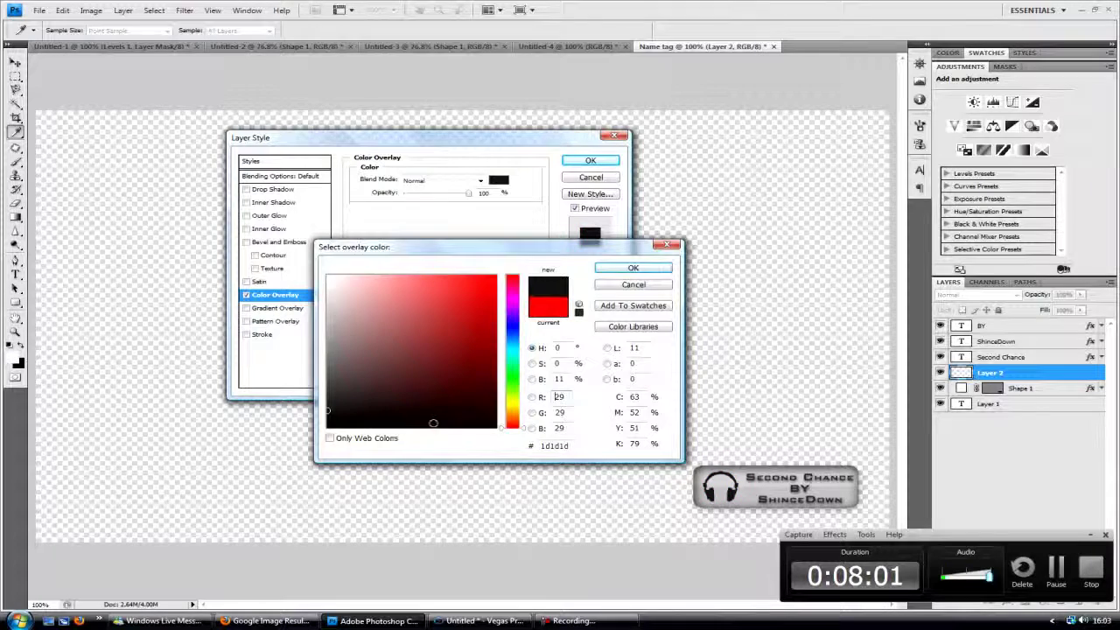
left_click(600, 270)
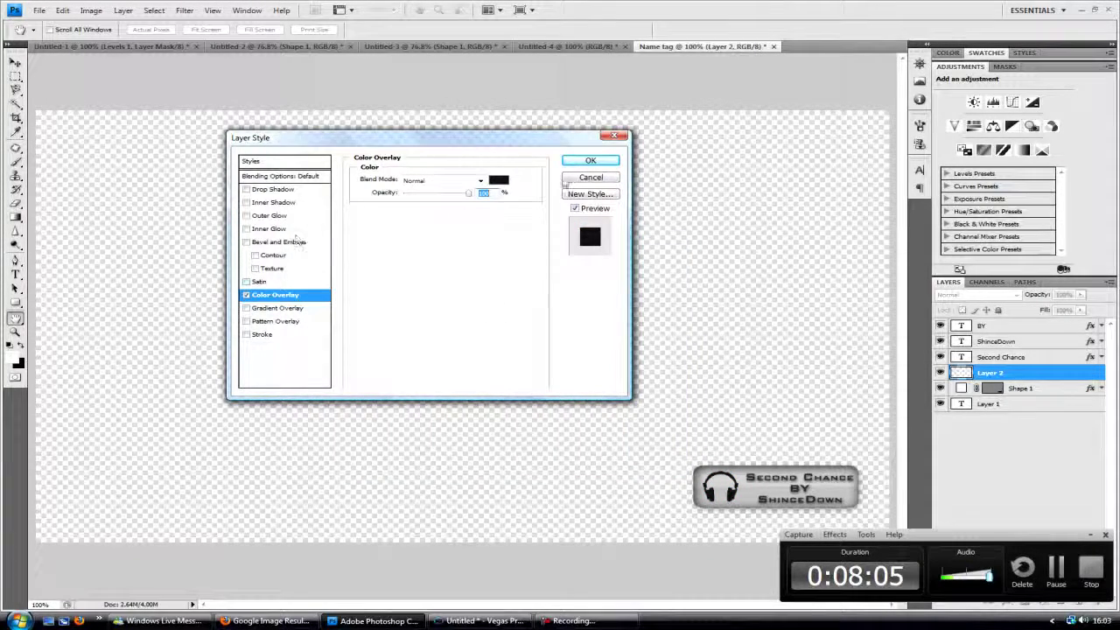
left_click(499, 181)
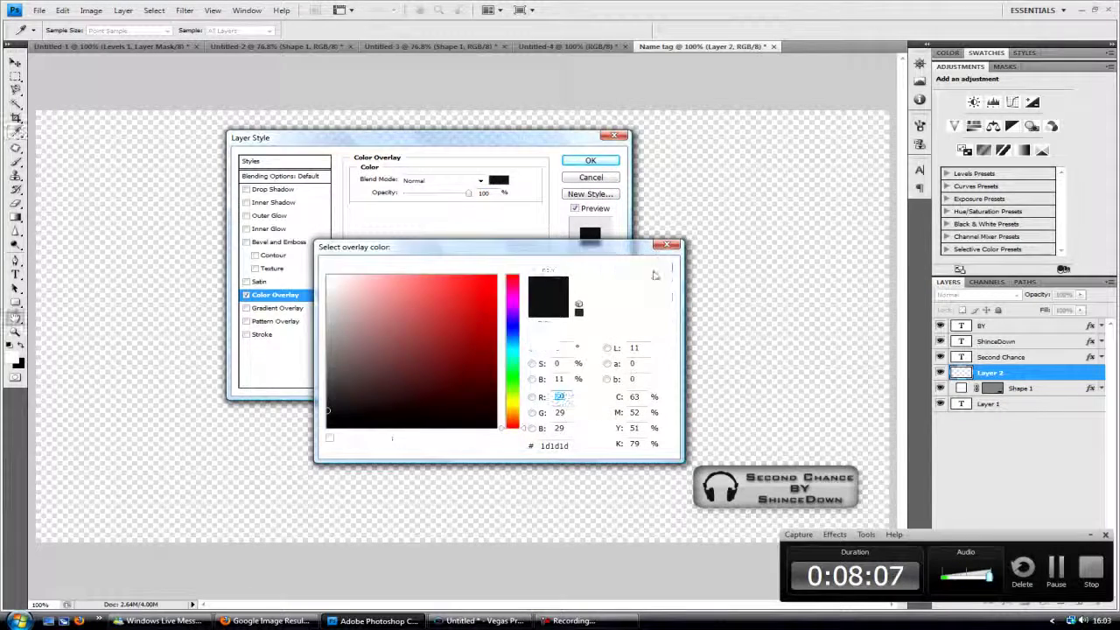
left_click(621, 267)
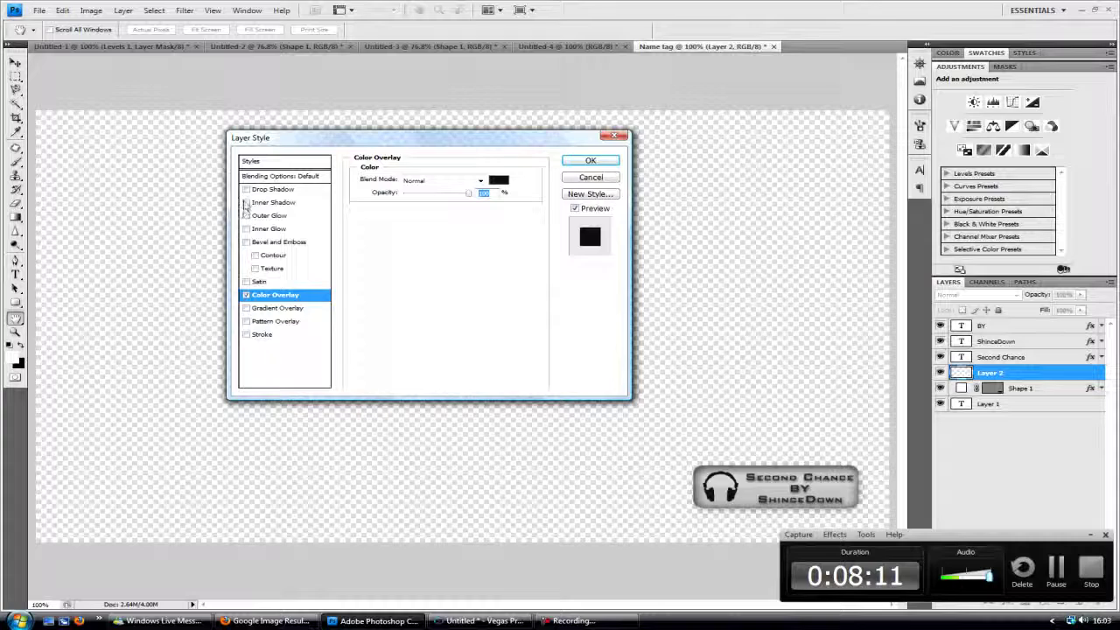
- Add a Drop Shadow with default settings to the headphones layer and apply the layer style
left_click(246, 190)
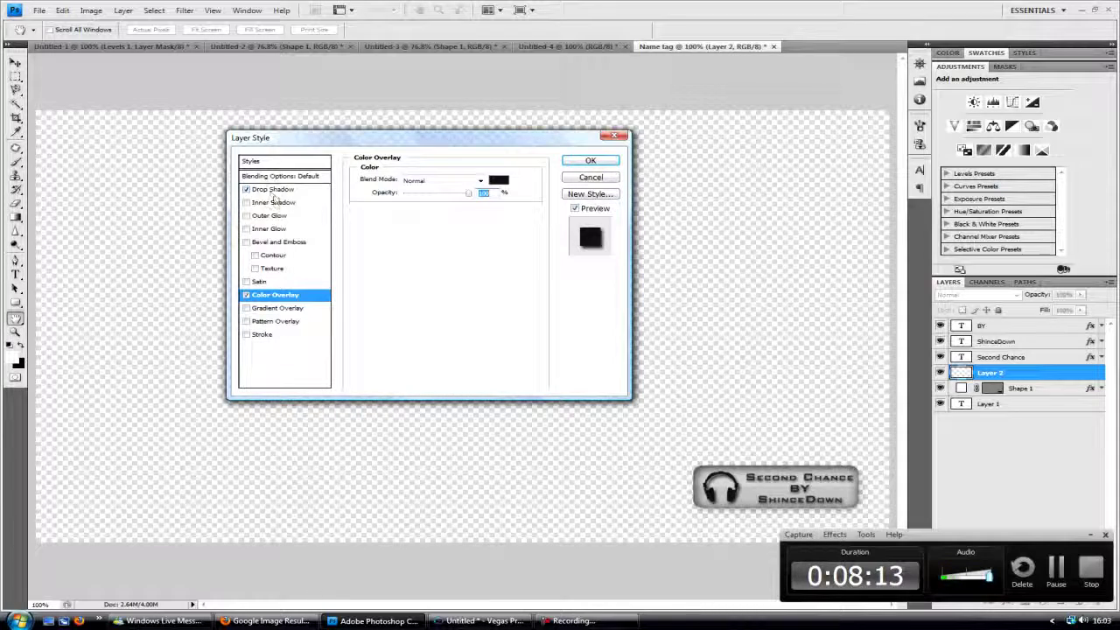
left_click(273, 191)
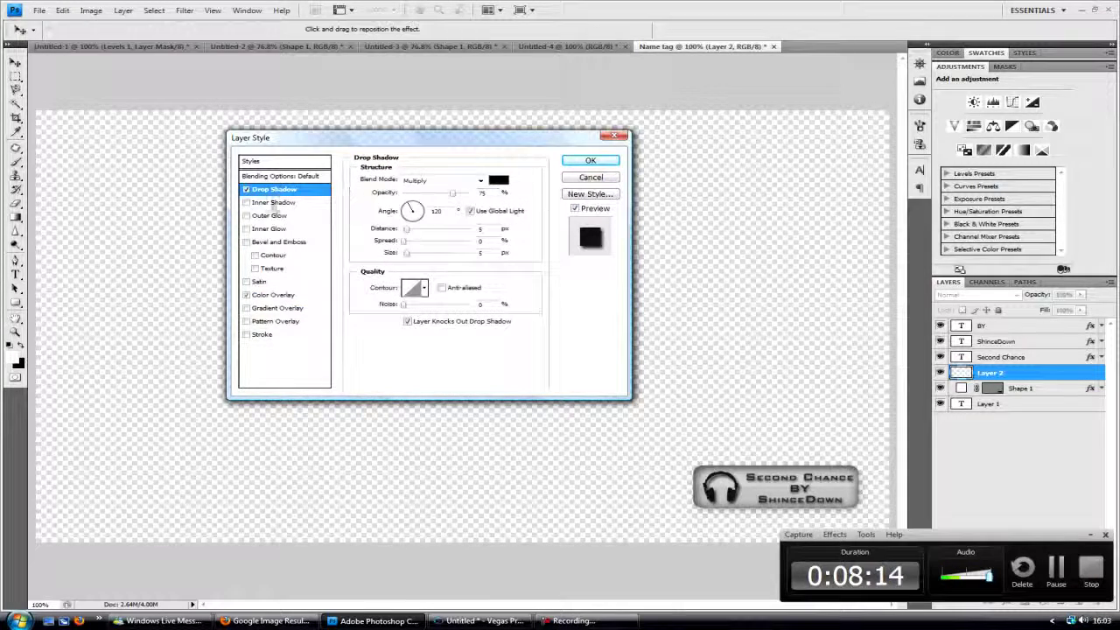
left_click(590, 160)
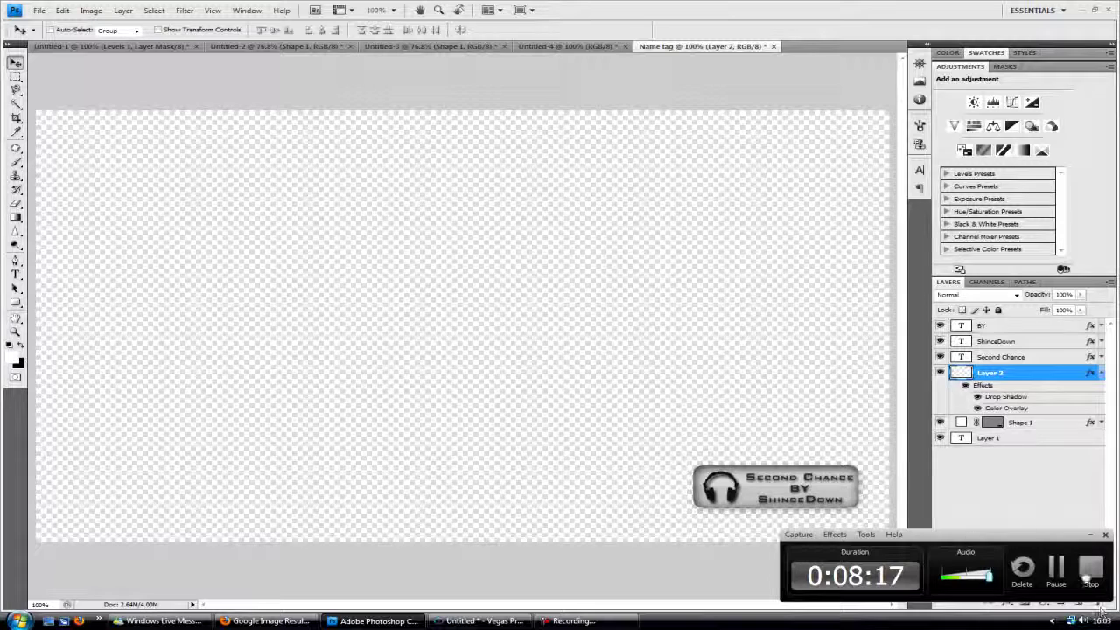
left_click(1089, 534)
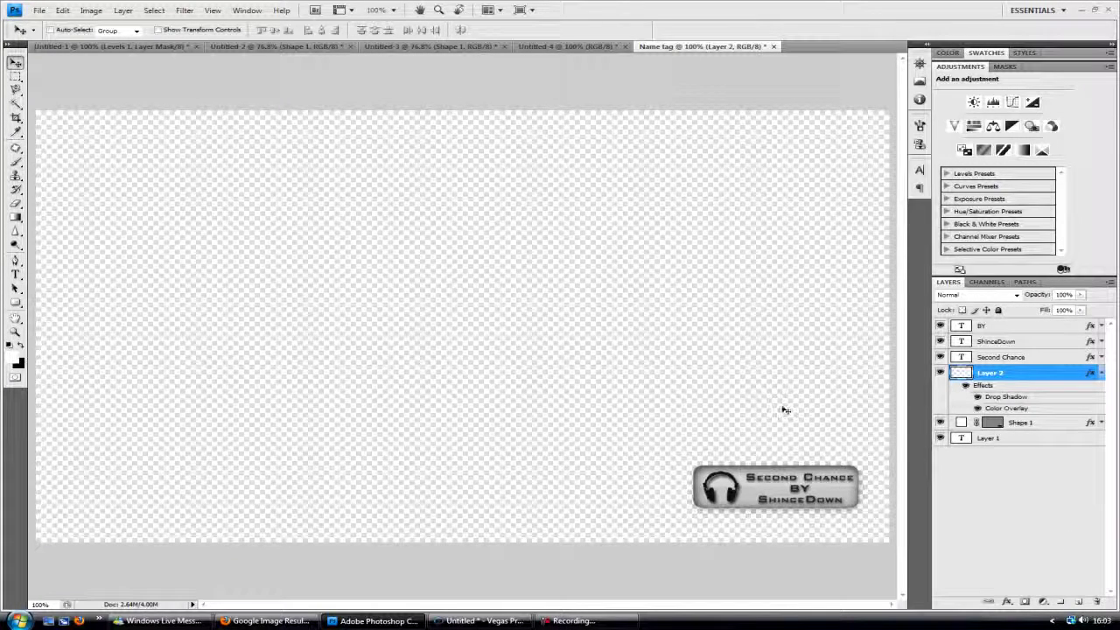
- Save the tag to the Desktop as a PNG copy named Tag, with interlacing set to None
left_click(40, 9)
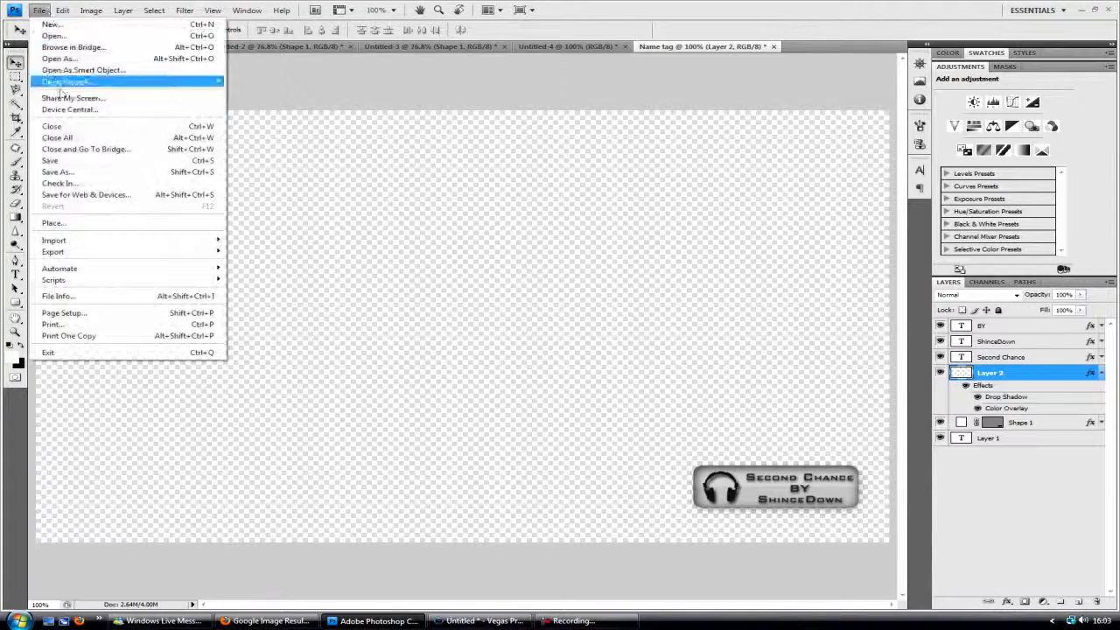
left_click(96, 160)
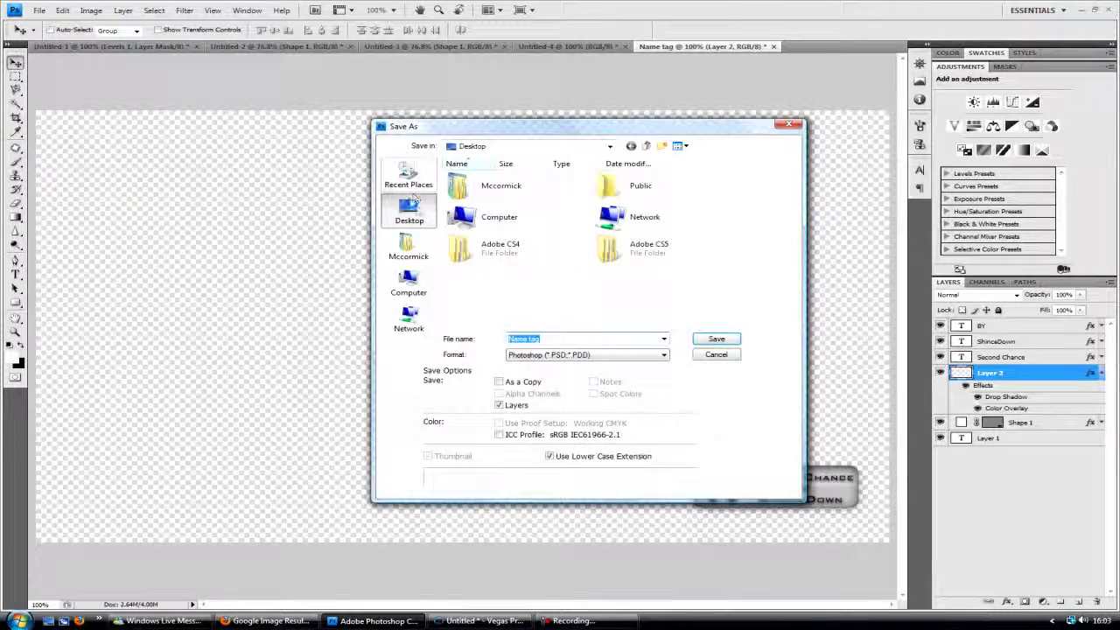
left_click(535, 355)
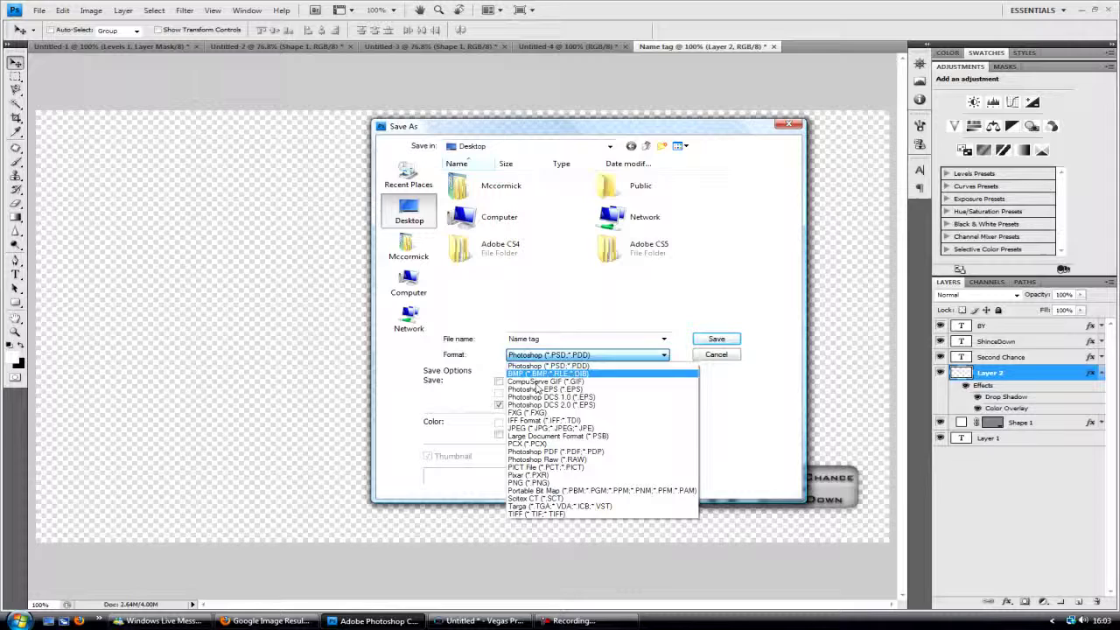
left_click(592, 483)
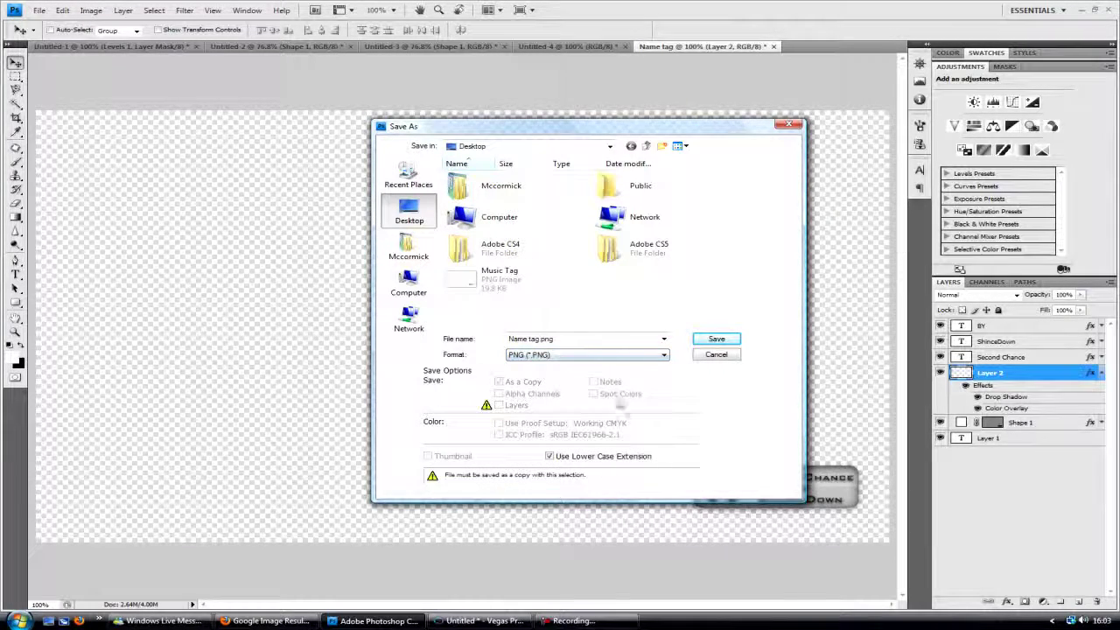
key("shift+Tab")
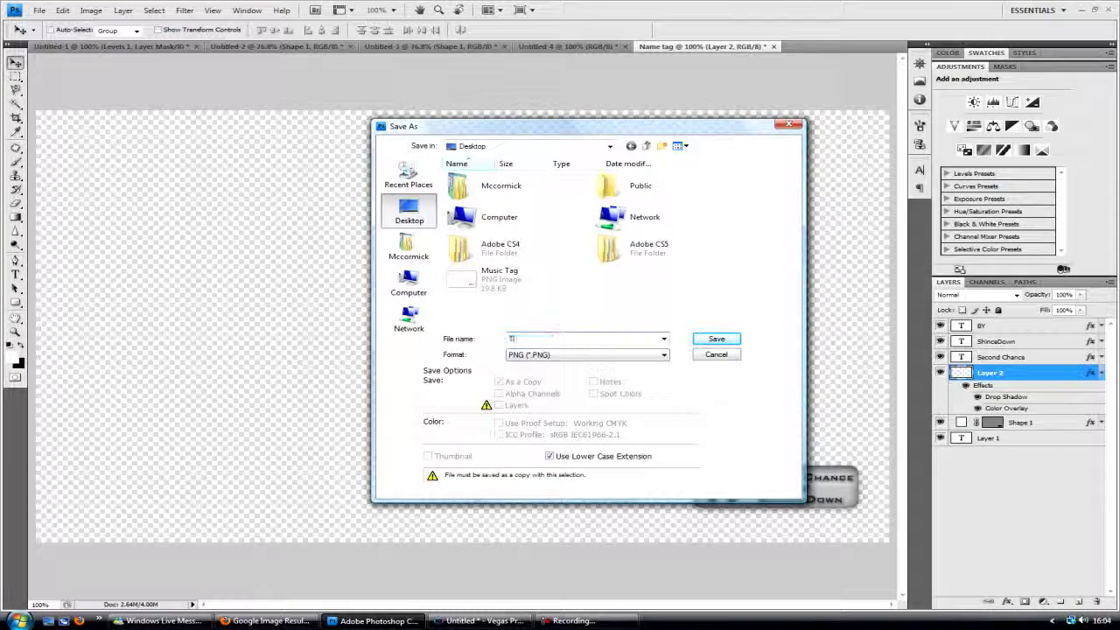
left_click(710, 340)
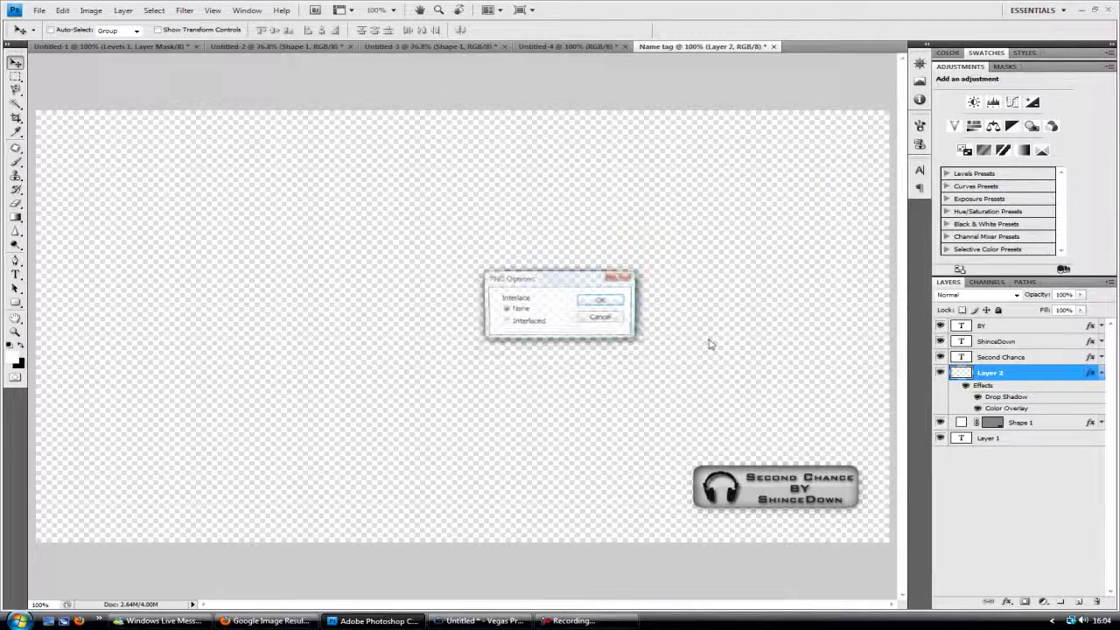
left_click(601, 300)
- Switch to Vegas Pro and start a new project, discarding the changes to the untitled one
left_click(523, 620)
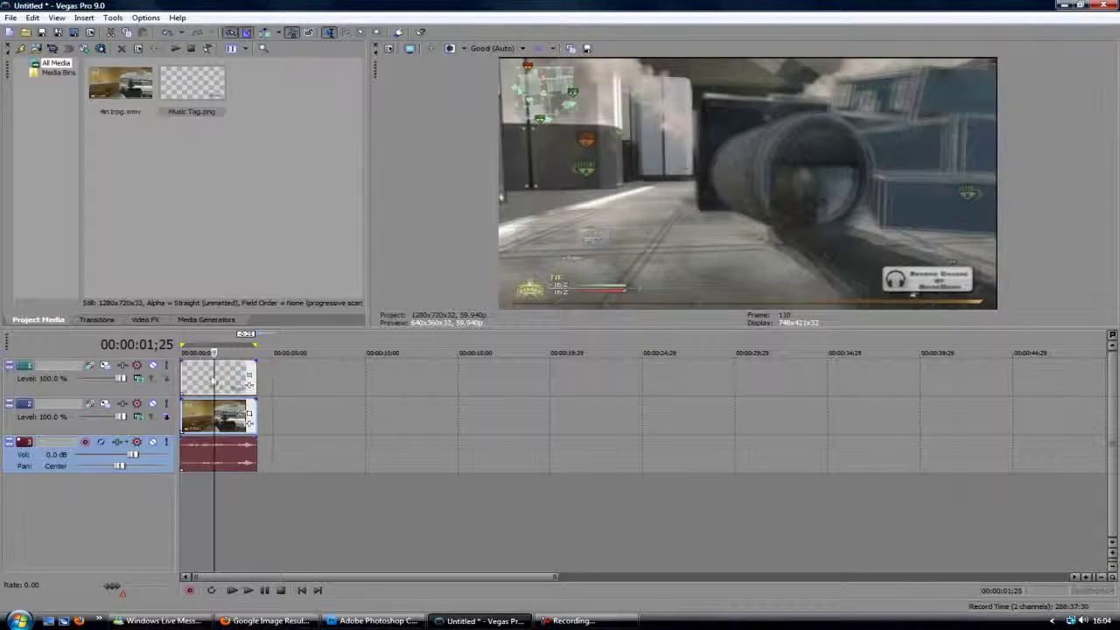
left_click(9, 32)
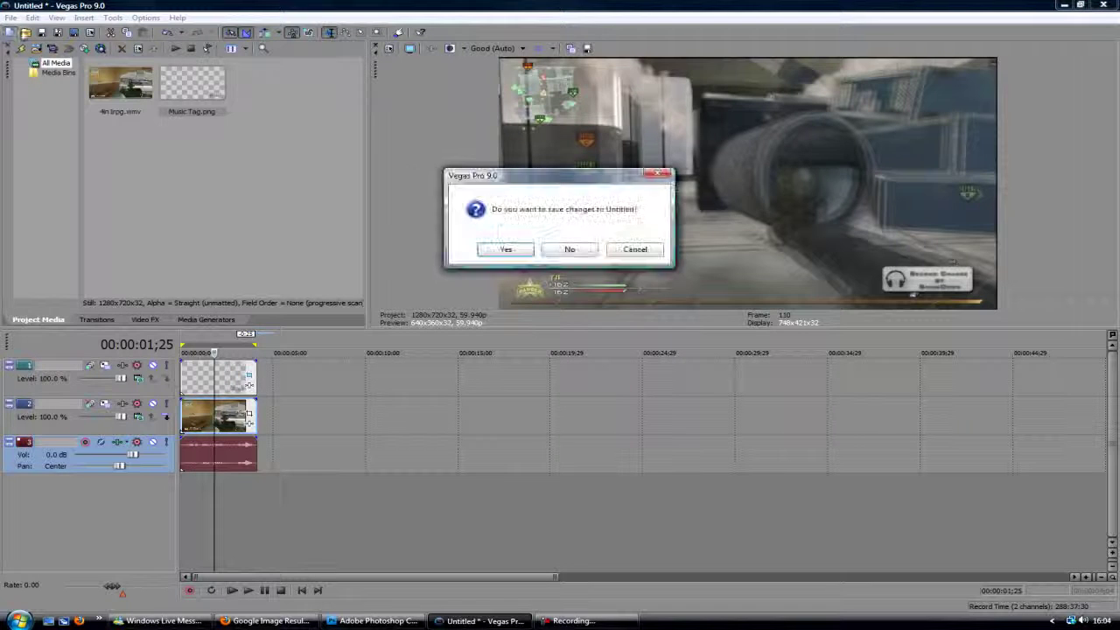
left_click(593, 253)
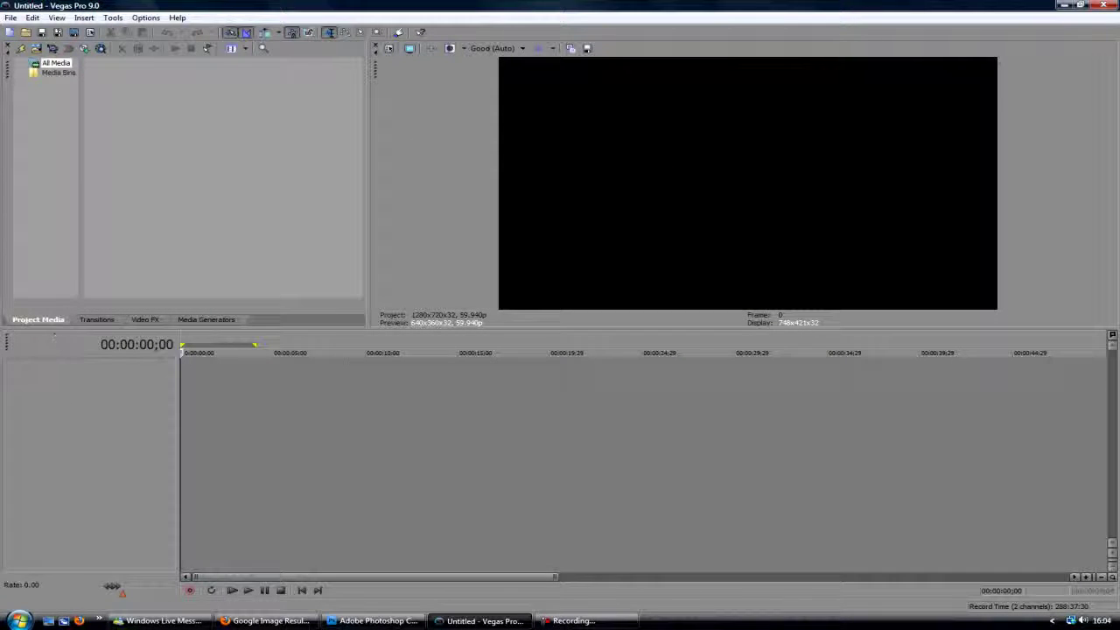
- Import the 4in1rpg video from the Downloads folder and place it at the start of the timeline
left_click(36, 49)
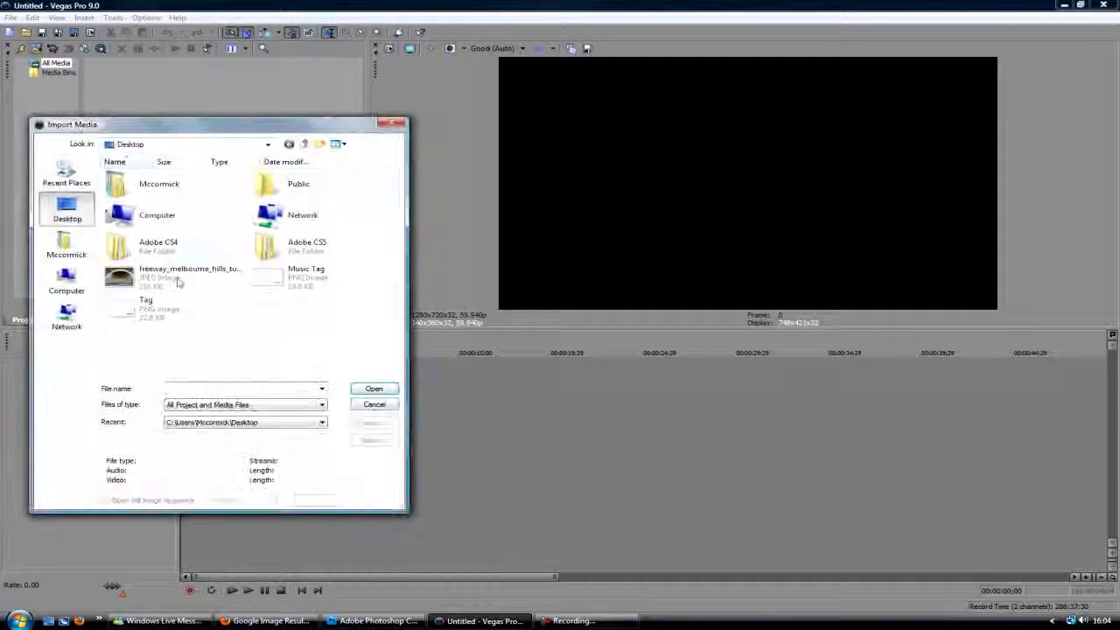
left_click(67, 245)
double_click(304, 189)
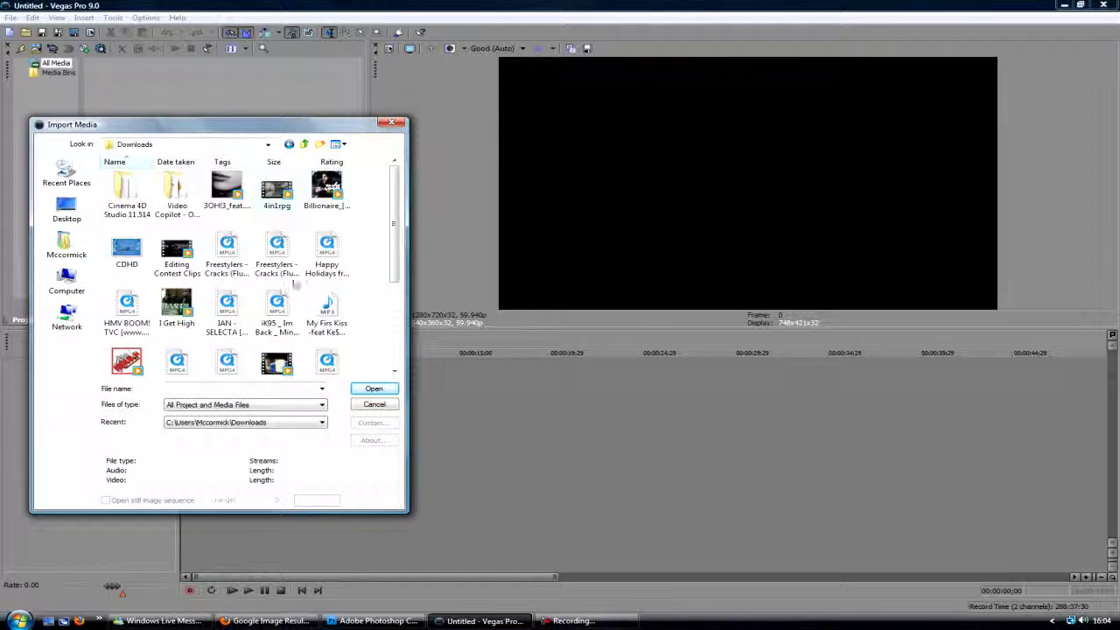
left_click(373, 390)
left_click_drag(147, 267, 188, 376)
left_click(232, 376)
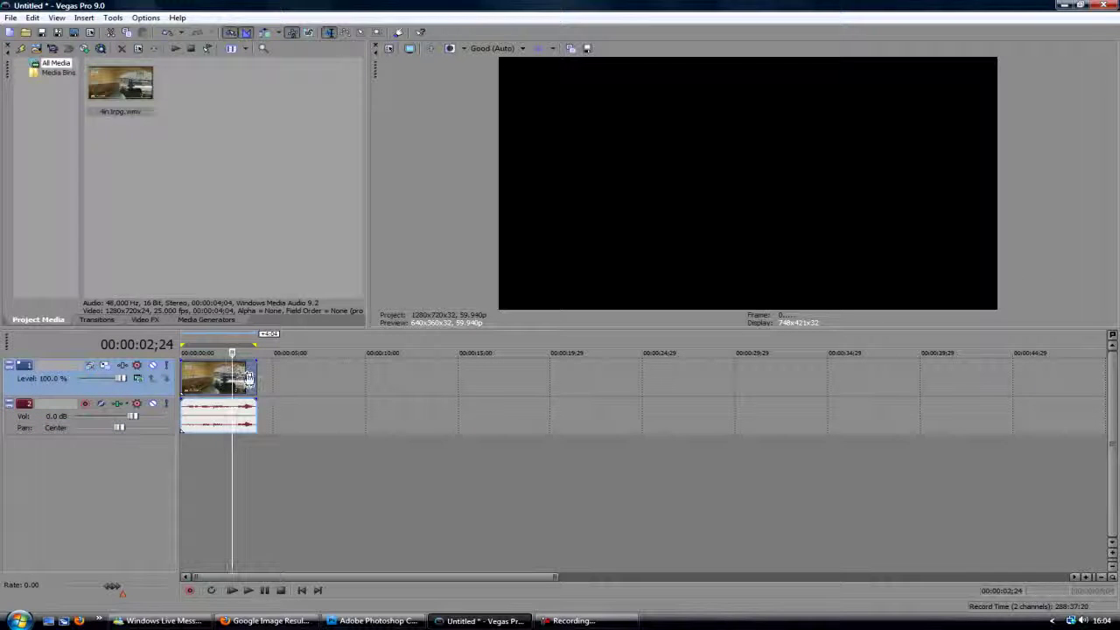
- Insert an empty video track above the 4in1rpg clip's track
right_click(310, 373)
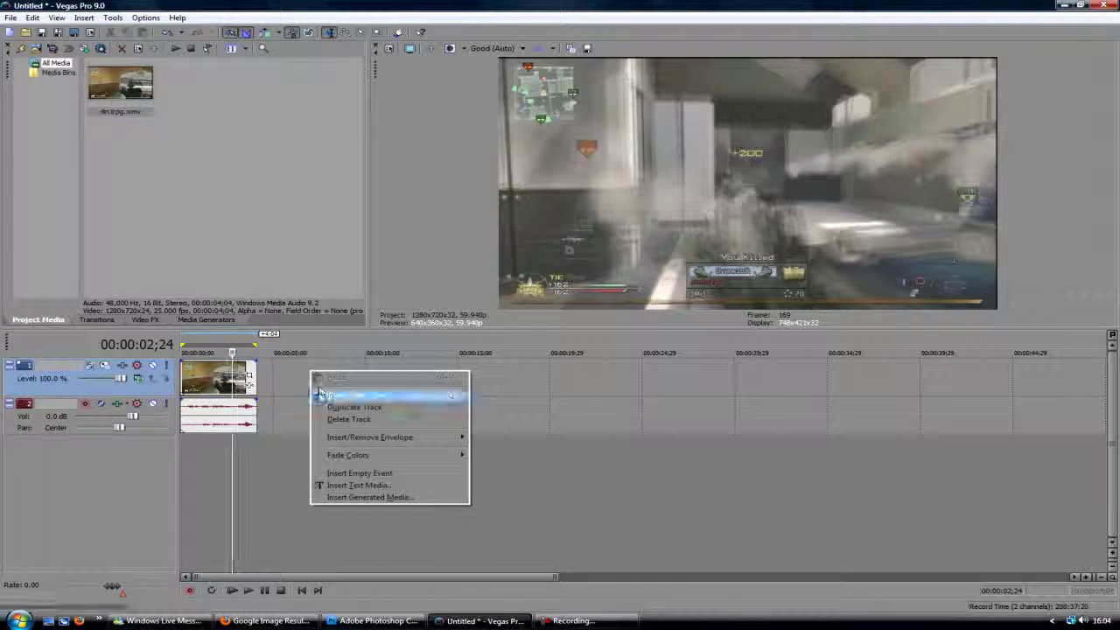
left_click(333, 395)
left_click(232, 376)
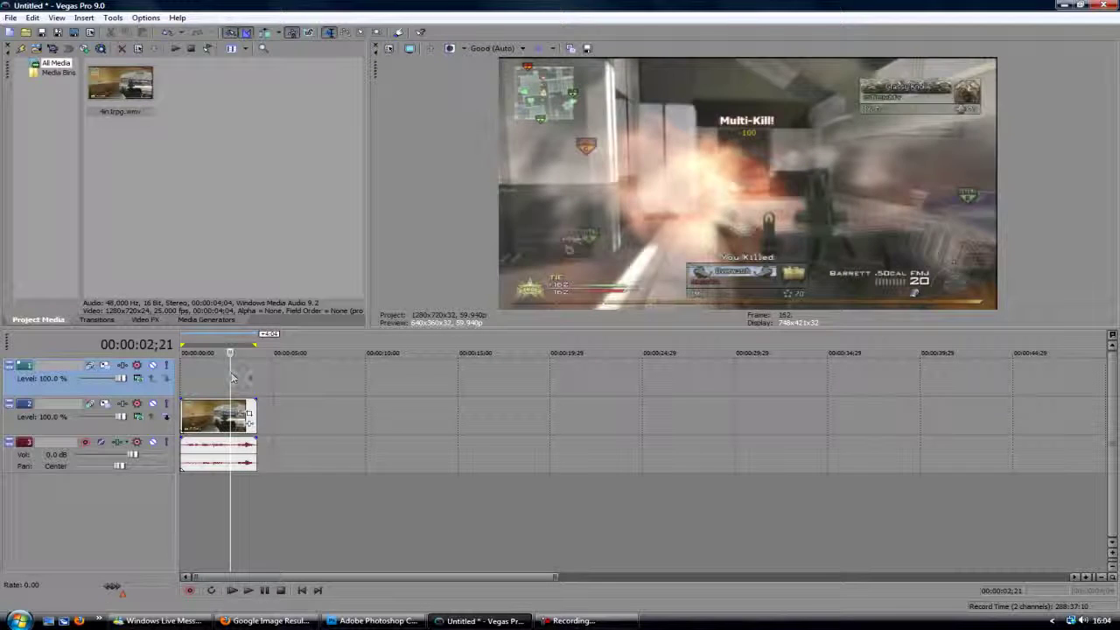
left_click(222, 376)
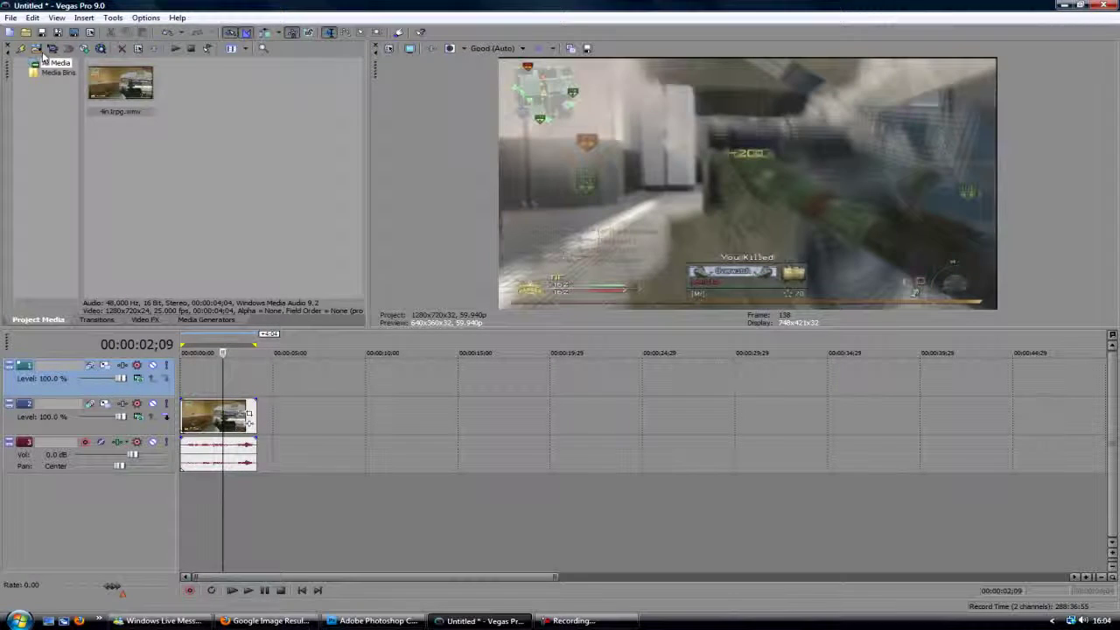
- Import Tag.png from the Desktop onto the start of the empty video track and trim it to the video clip's length
left_click(40, 53)
left_click(66, 210)
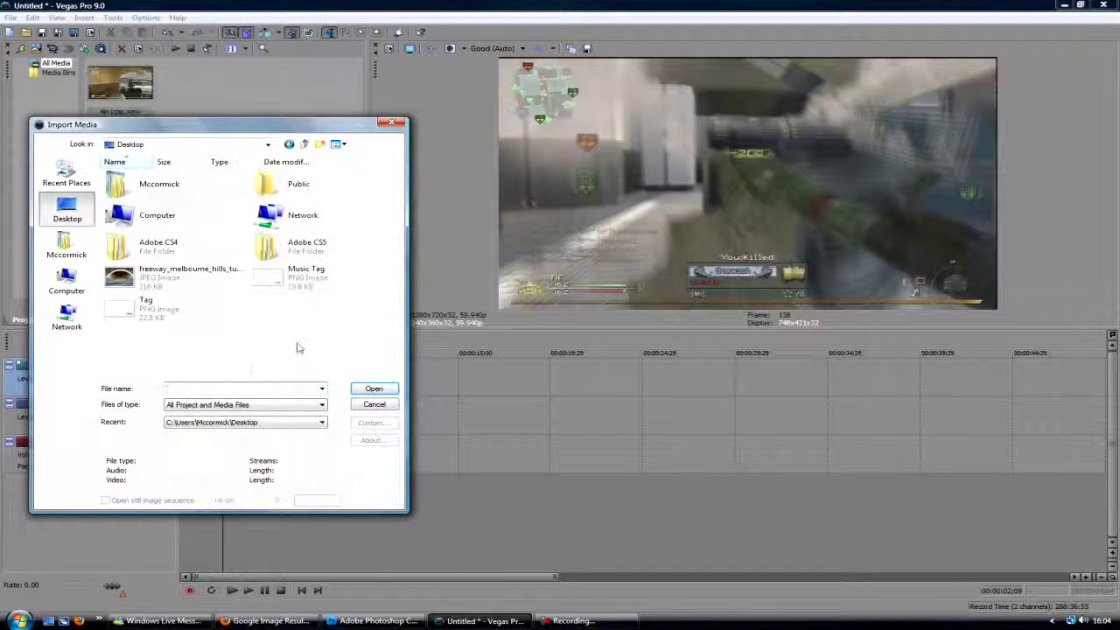
double_click(161, 313)
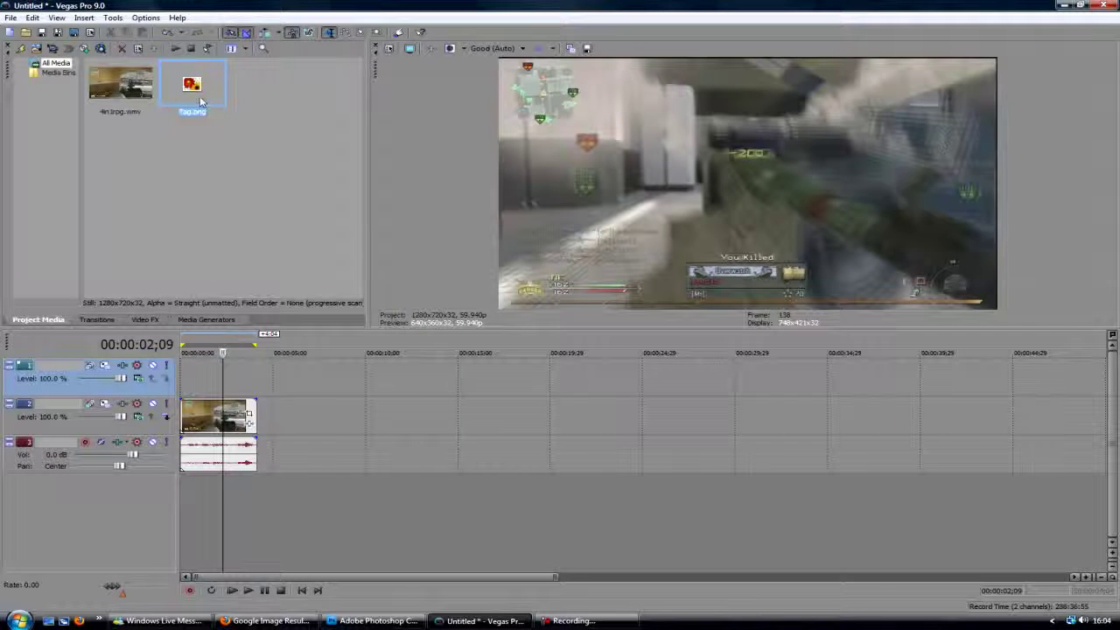
left_click_drag(177, 395, 185, 378)
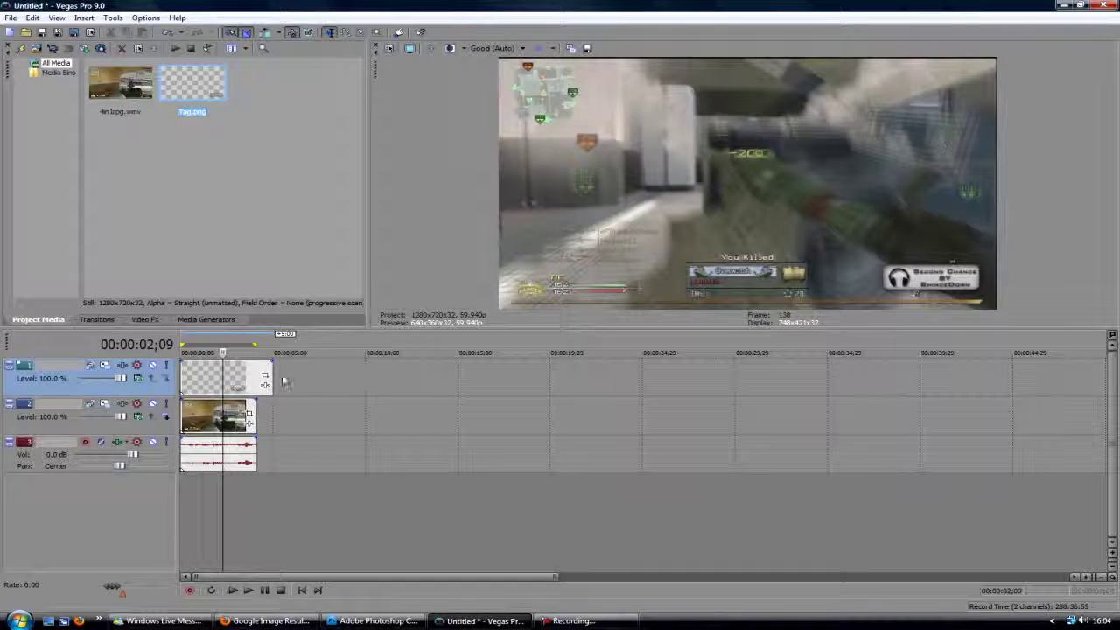
left_click_drag(268, 374, 256, 374)
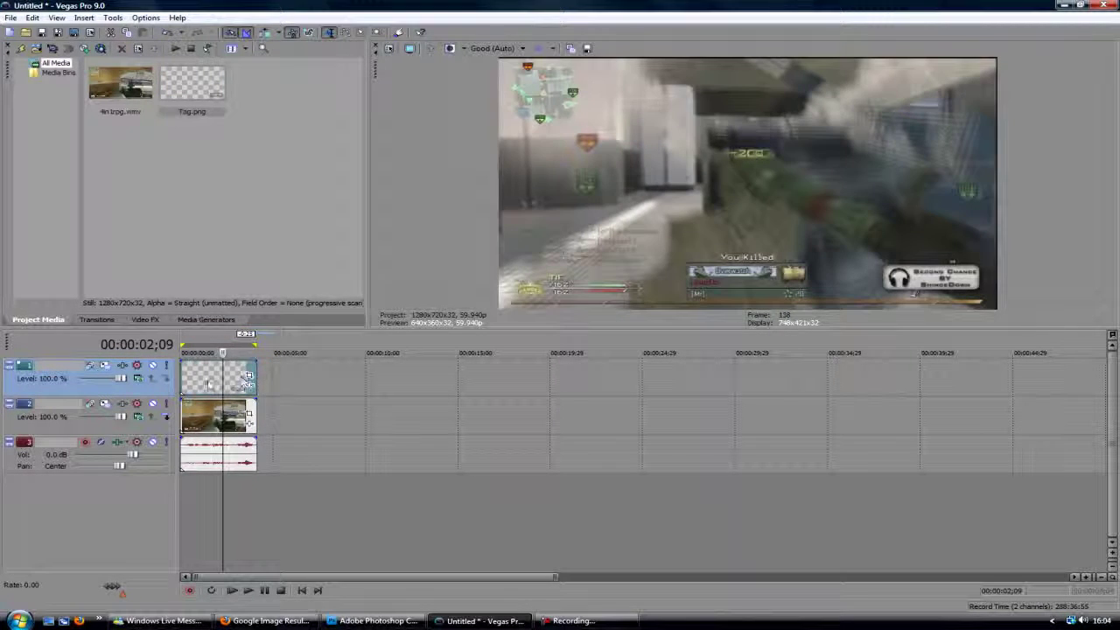
left_click(183, 378)
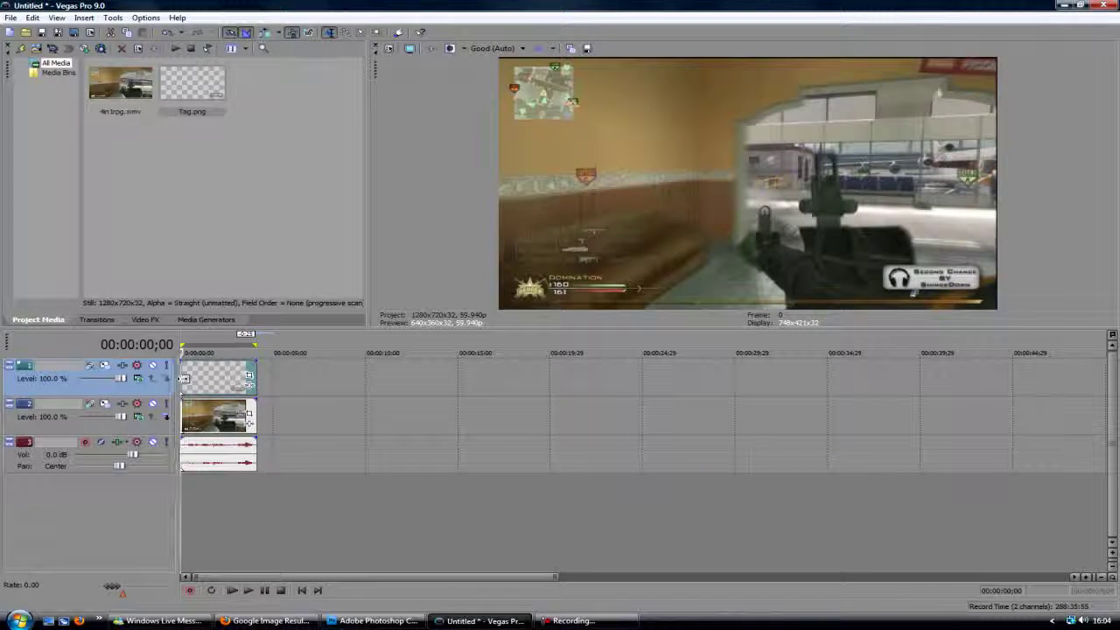
- Open Event Pan/Crop for the Tag event and add a default-position keyframe at 00:00:00;21
left_click(250, 376)
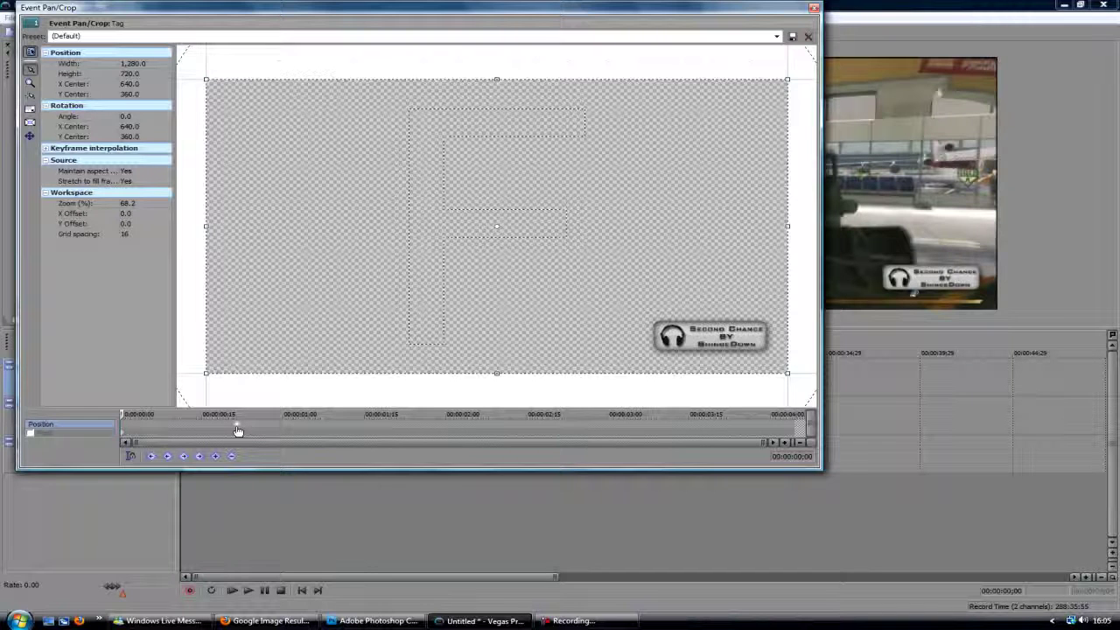
left_click(150, 413)
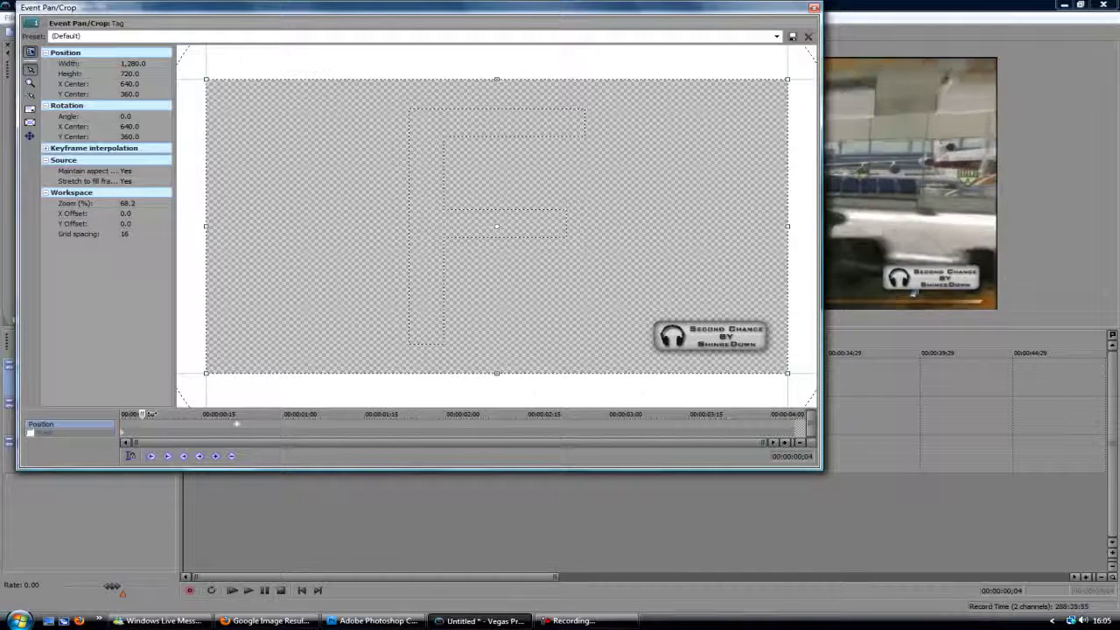
left_click_drag(151, 413, 97, 400)
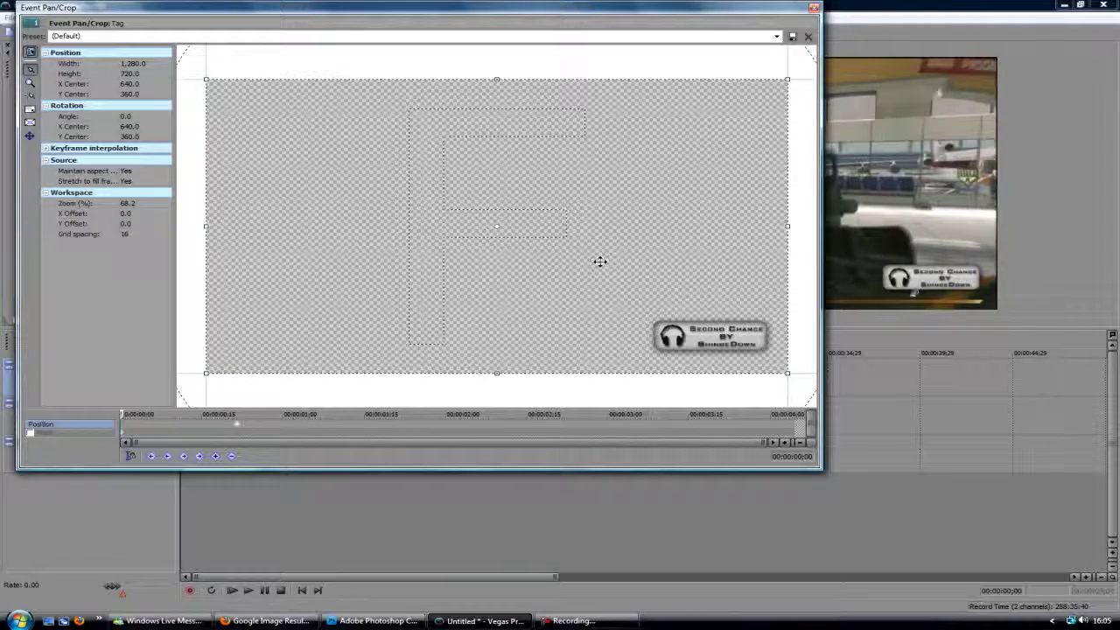
- At the first keyframe, shift the crop frame to X Center 332.0 and Y Center 358.5 so the tag sits outside the picture
left_click_drag(600, 260, 596, 258)
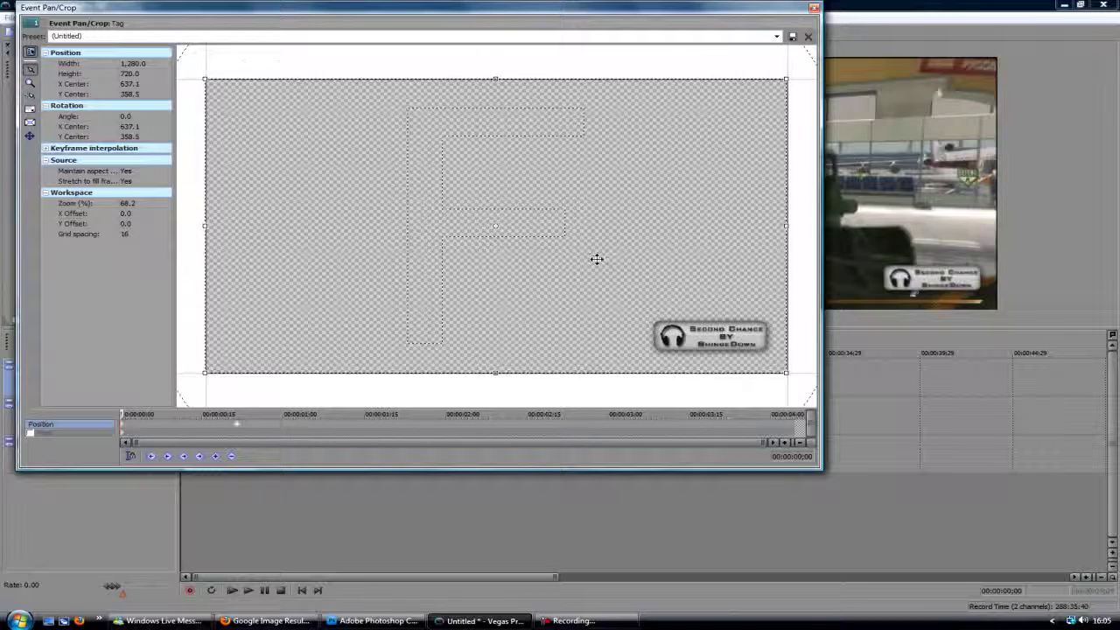
key("Left")
key("Left")
key("Left")
key("Left")
key("Left")
key("Left")
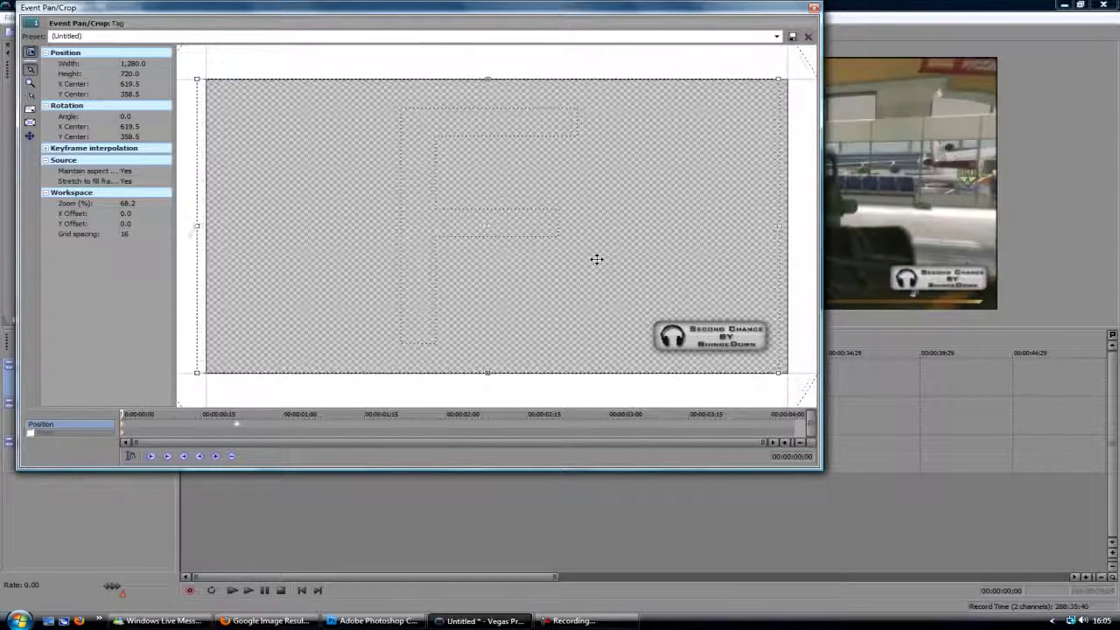
key("Left")
key("Left")
key("Left")
key("Left")
key("Left")
key("Left")
key("Left")
key("Left")
key("Left")
key("Left")
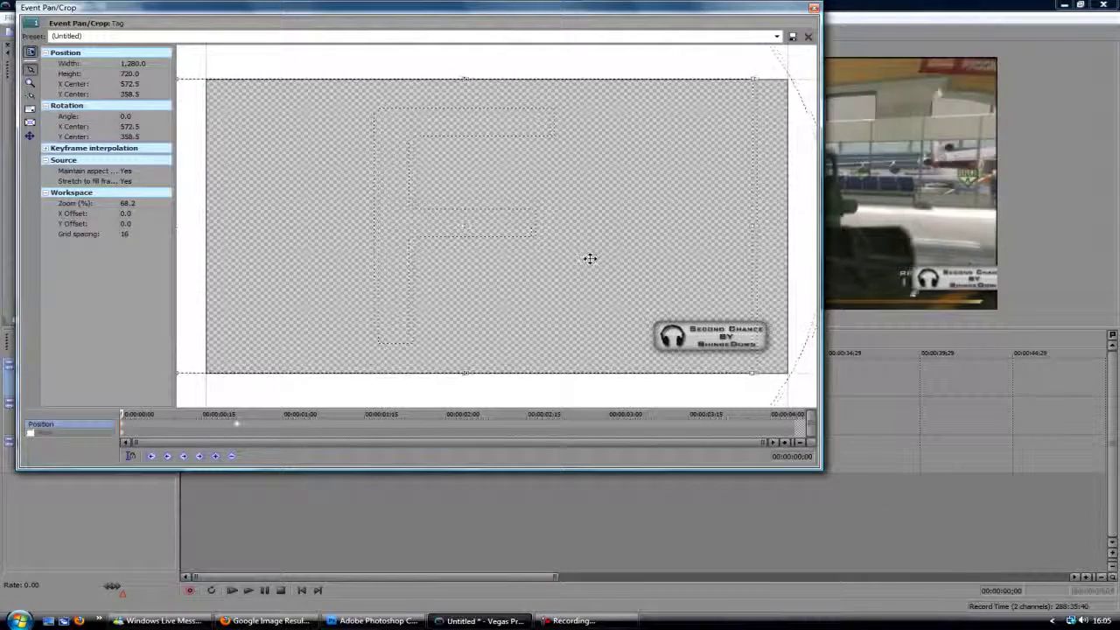
key("Left")
key("Left")
key("Left")
key("Left")
key("Left")
key("Left")
key("Left")
key("Left")
key("Left")
key("Left")
key("Left")
key("Left")
key("Left")
key("Left")
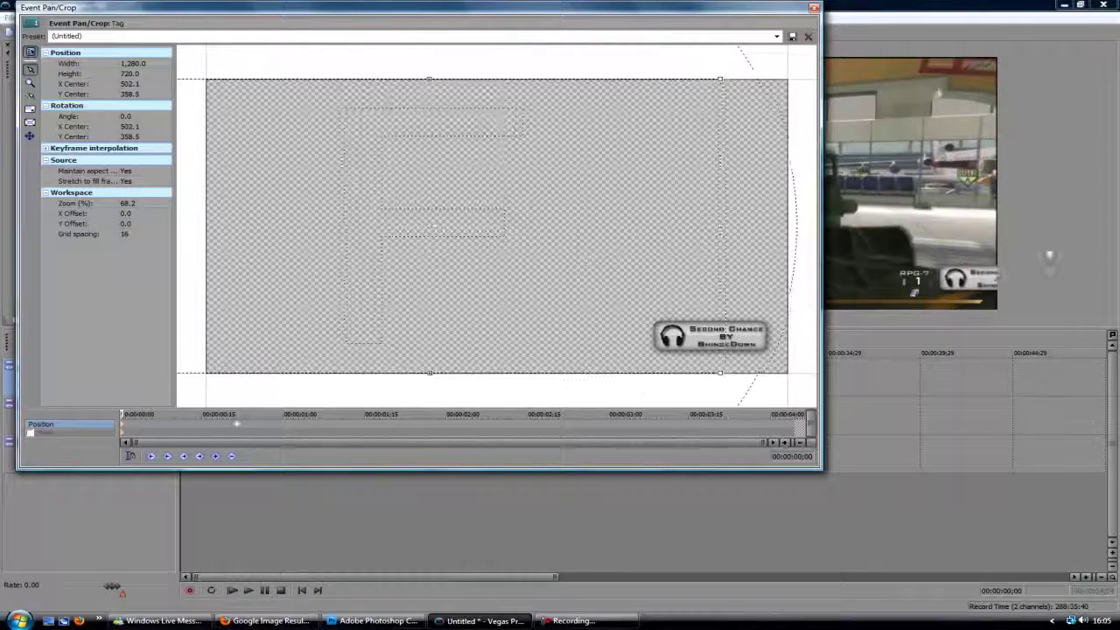
key("Left")
key("Left")
key("Left")
key("Left")
key("Left")
key("Left")
key("Left")
key("Left")
key("Left")
key("Left")
key("Left")
key("Left")
key("Left")
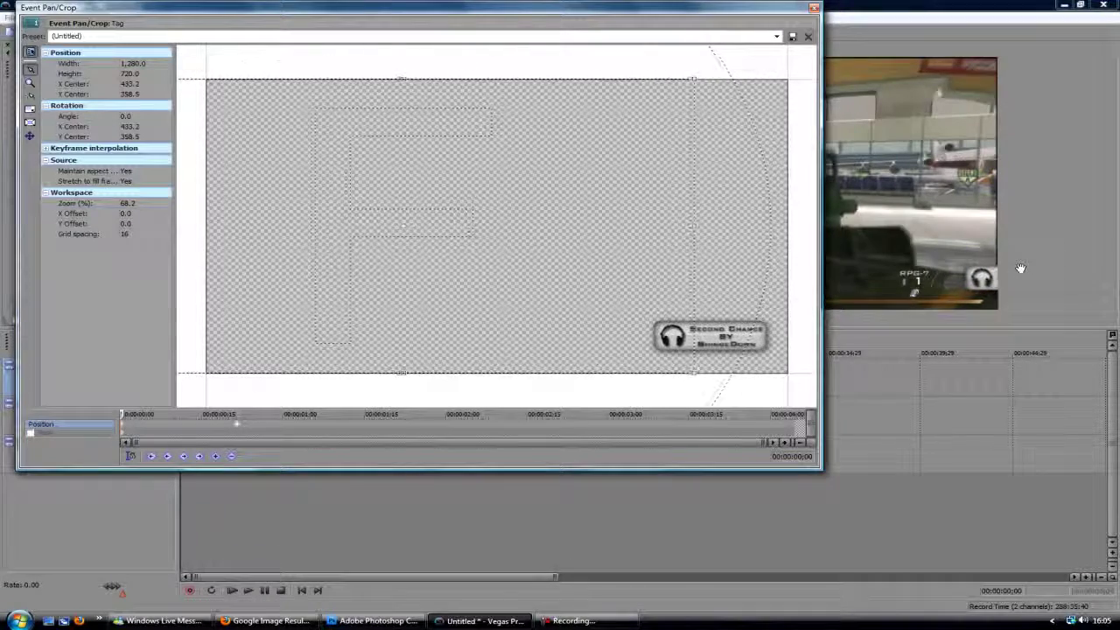
key("Left")
key("Left")
key("Left")
key("Left")
key("Left")
key("Left")
key("Left")
key("Left")
key("Left")
key("Left")
key("Left")
key("Left")
key("Left")
key("Left")
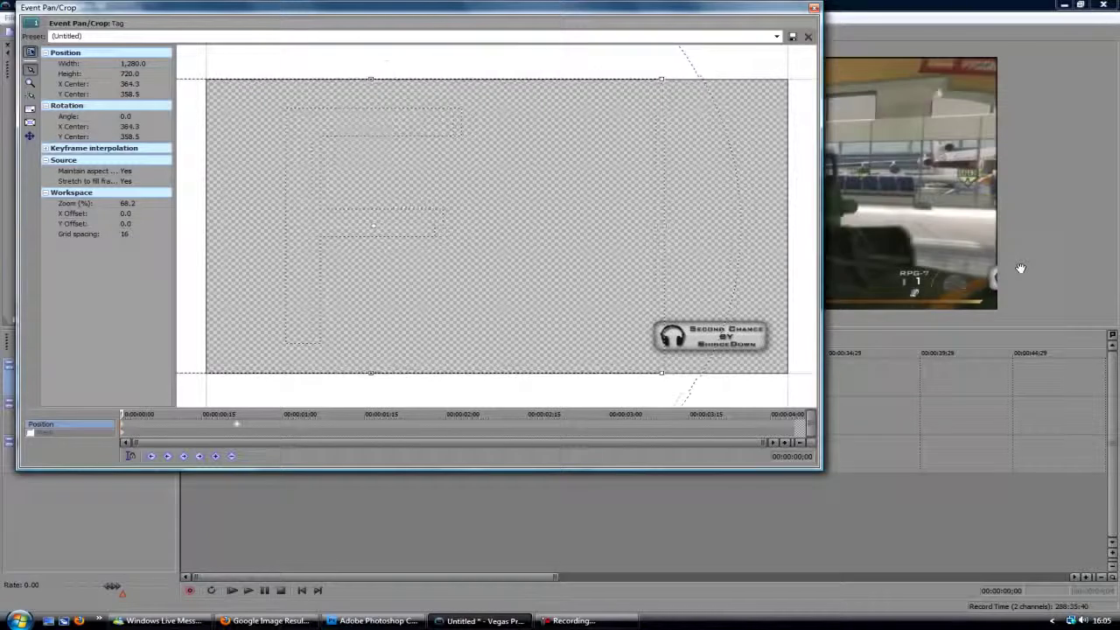
key("Left")
key("Left")
key("Left")
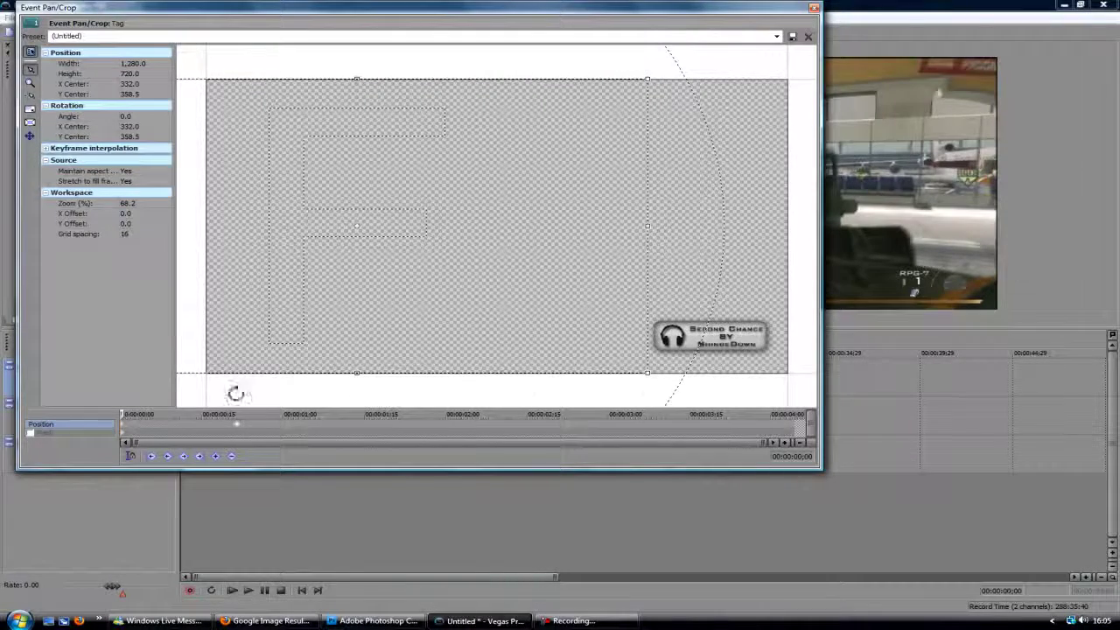
- Copy the off-screen first keyframe and paste it at the end of the tag event
left_click(134, 413)
left_click_drag(134, 413, 452, 426)
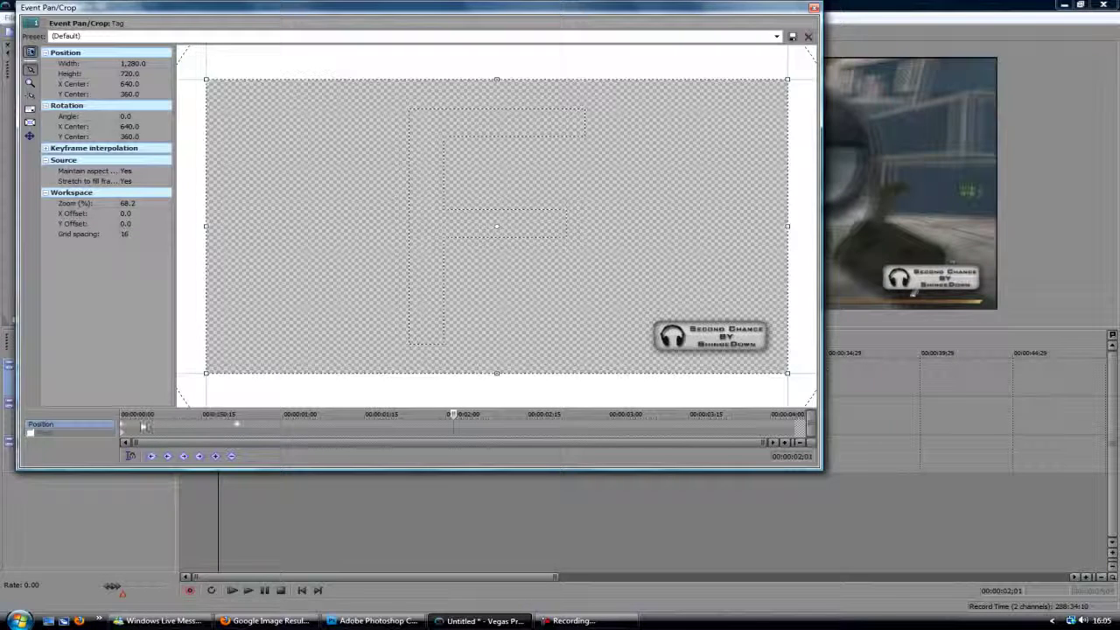
left_click(125, 427)
right_click(124, 428)
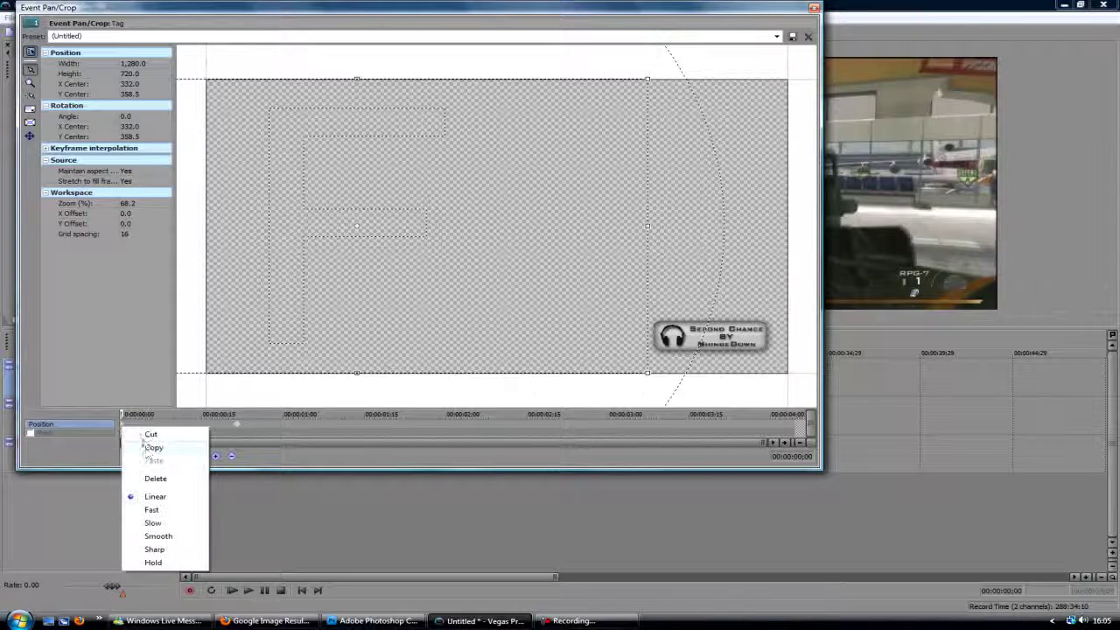
left_click(151, 448)
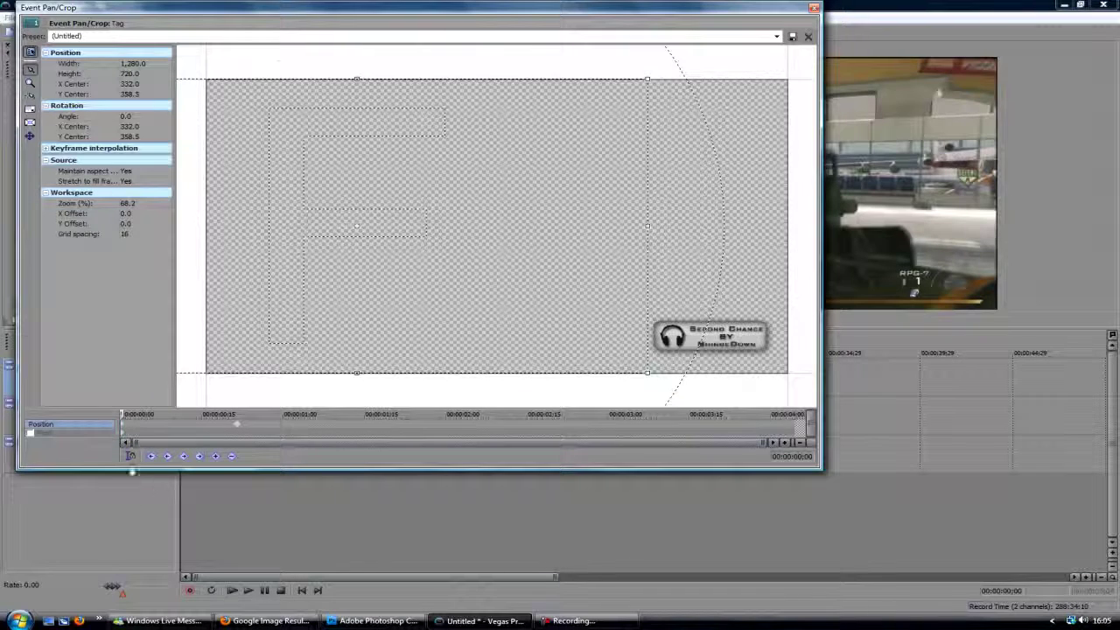
right_click(677, 427)
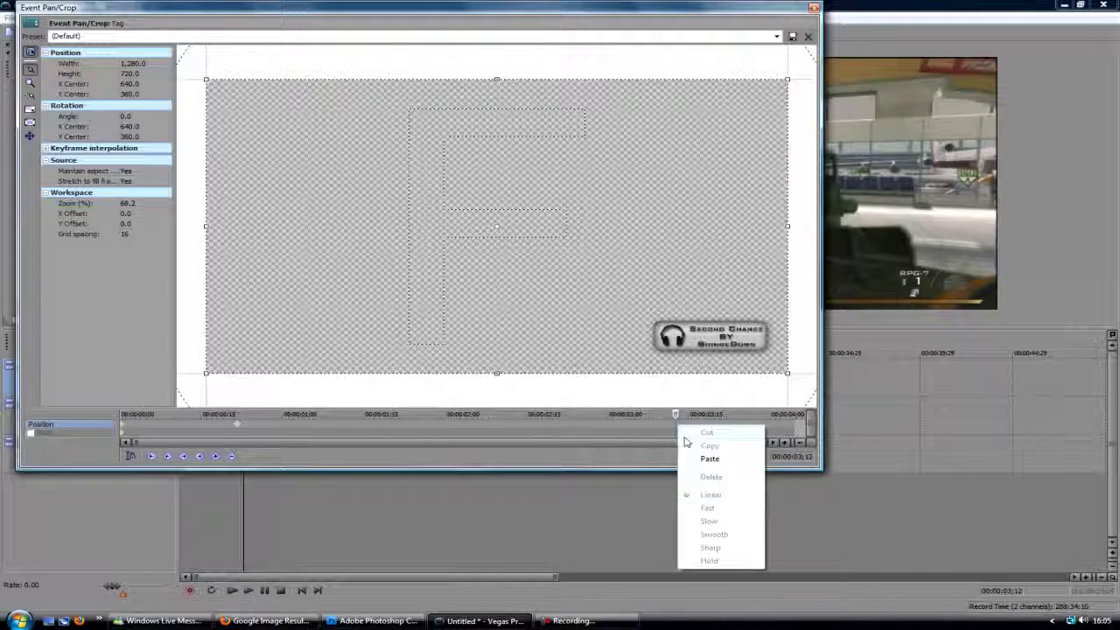
left_click(709, 458)
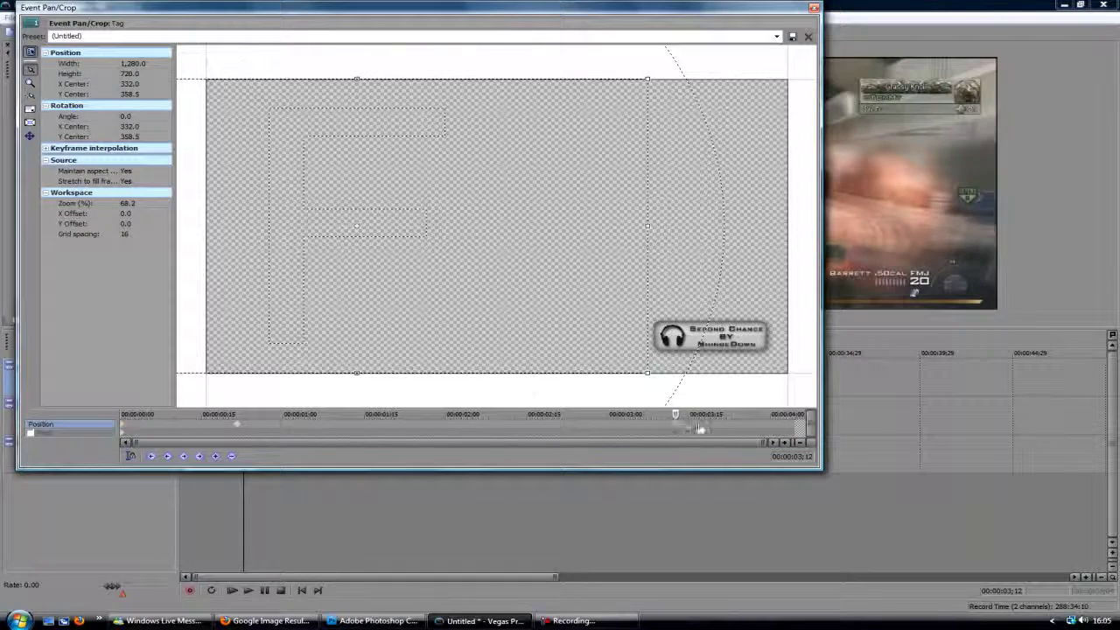
left_click_drag(813, 424, 815, 421)
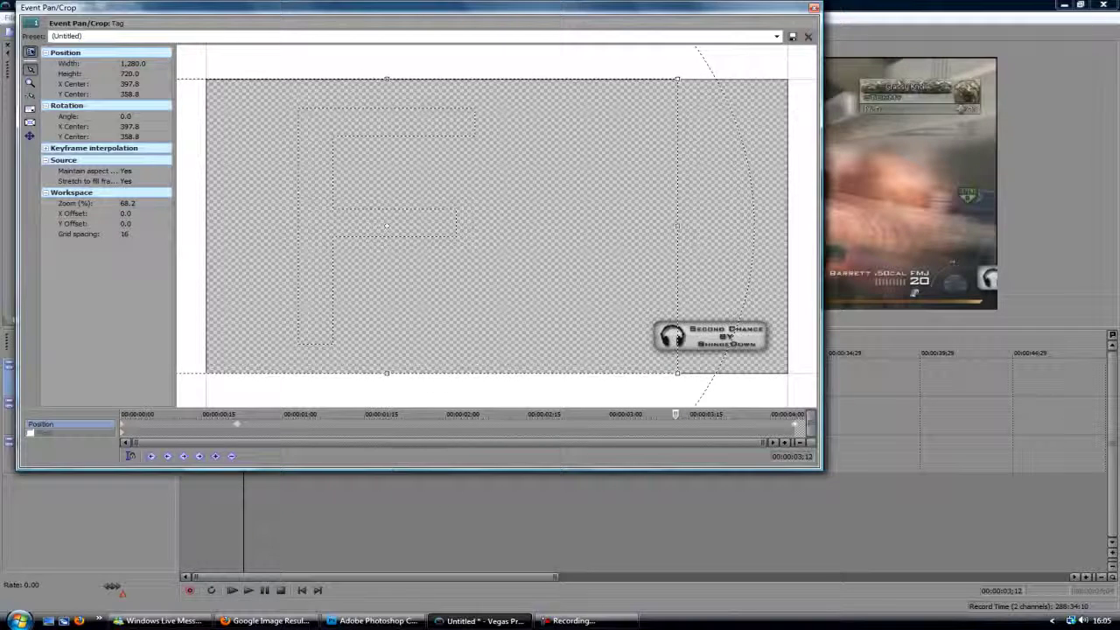
- Copy the on-screen keyframe from 00:00:00;21, paste it at about 00:00:03;08, and close Event Pan/Crop
right_click(238, 429)
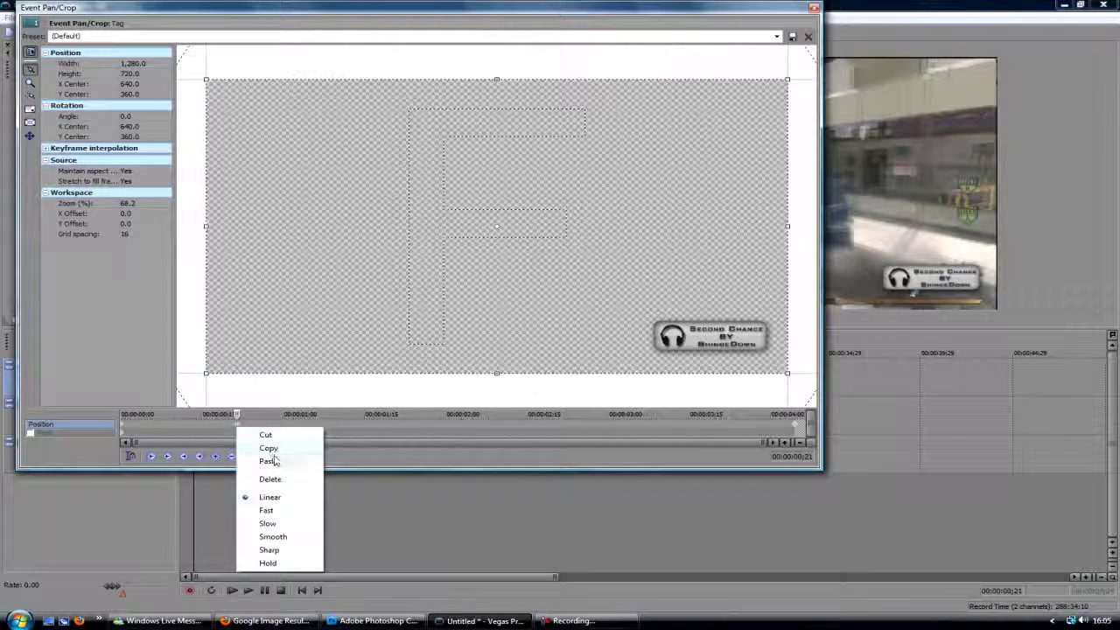
left_click(265, 448)
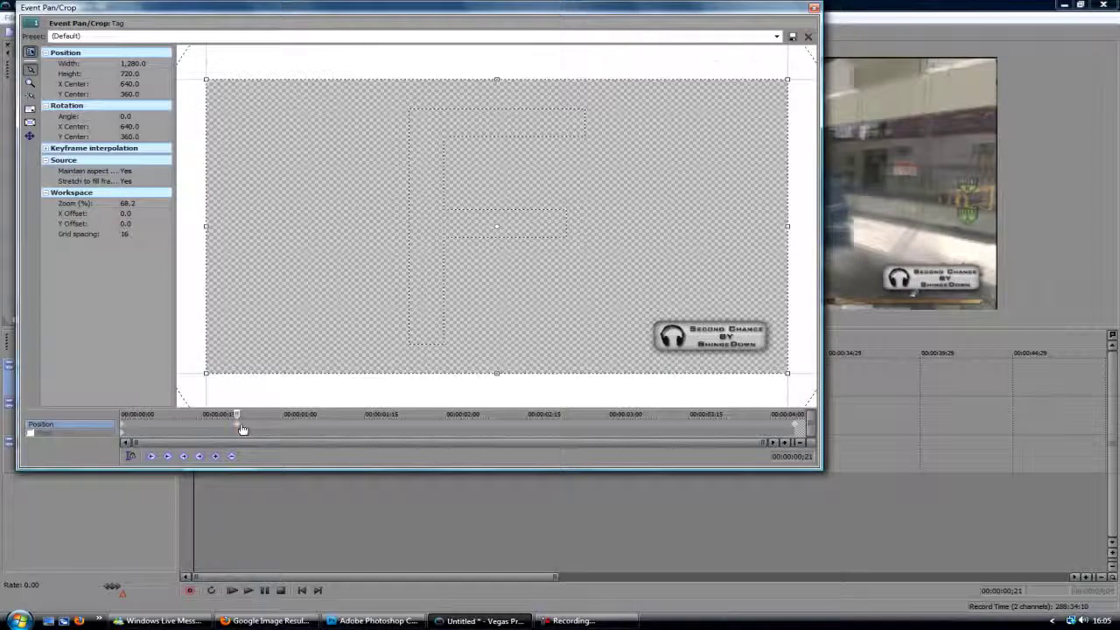
right_click(651, 428)
left_click(678, 462)
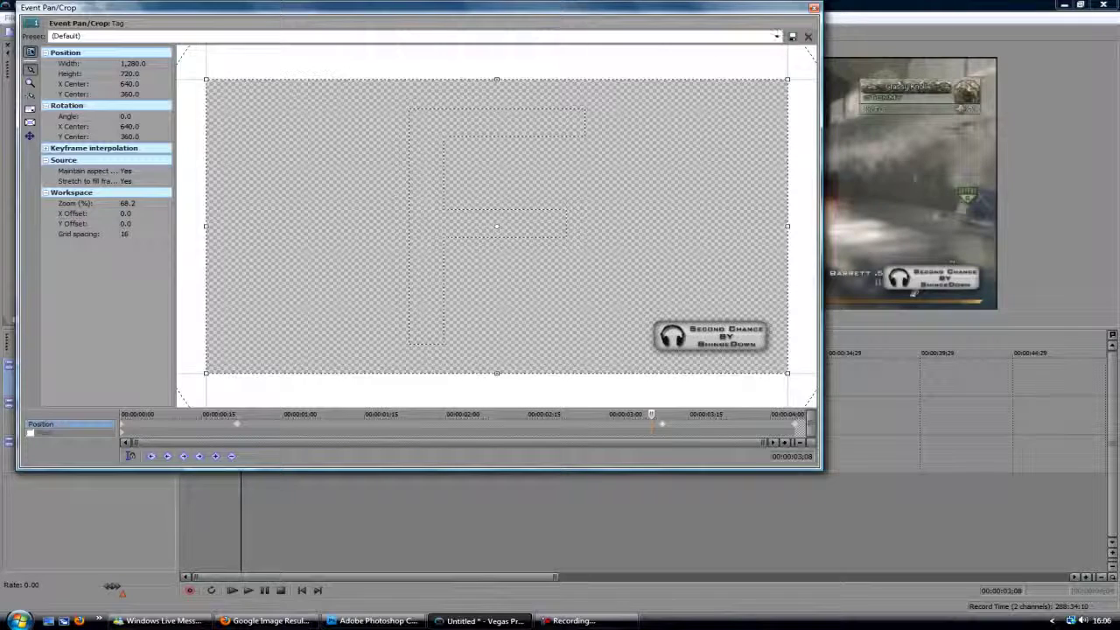
left_click(814, 8)
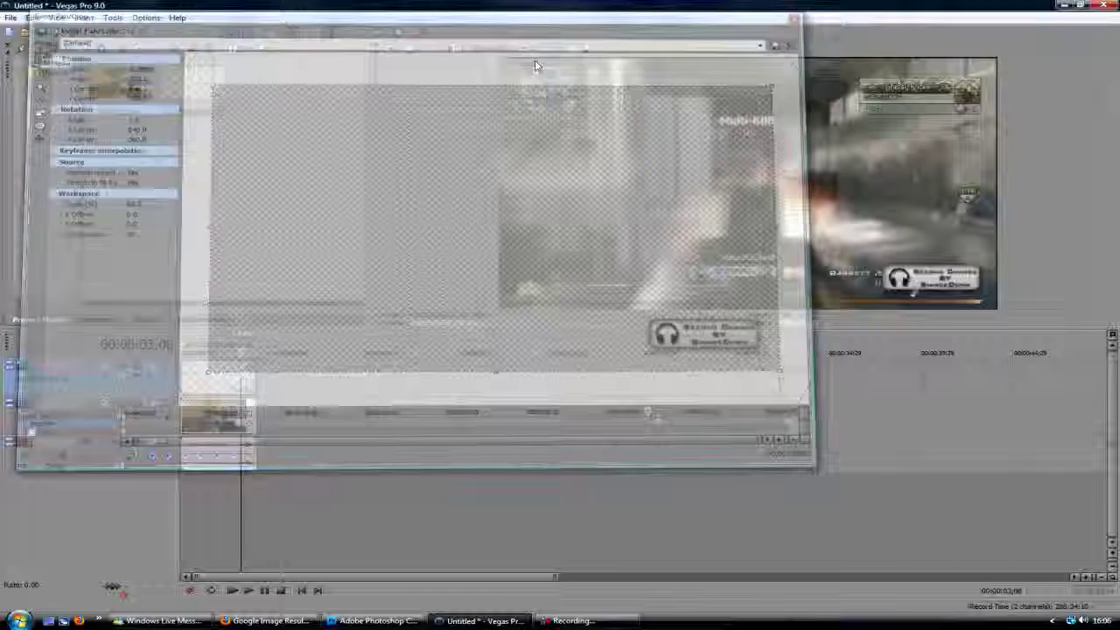
- Play the timeline from the start to check the tag sliding in and out over the video
key("space")
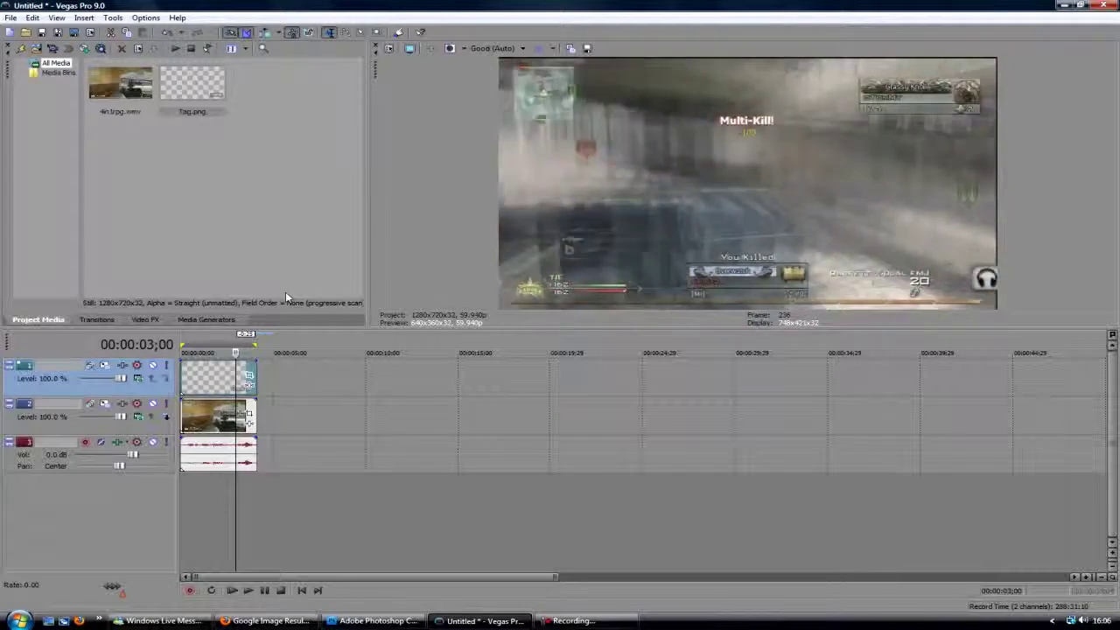
key("ctrl+a")
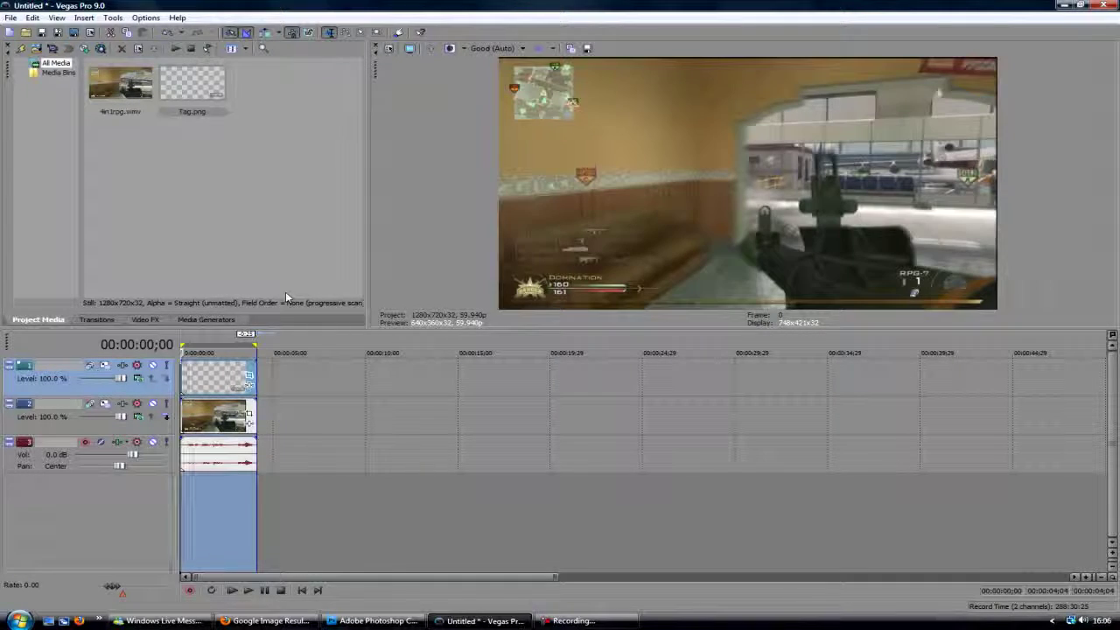
key("space")
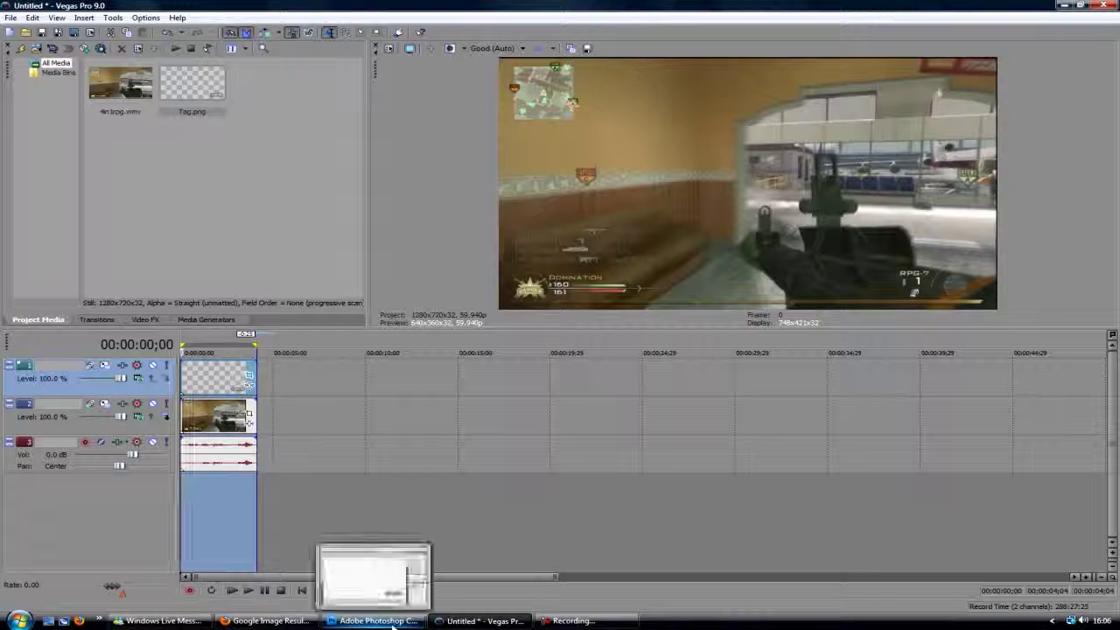
mouse_move(449, 625)
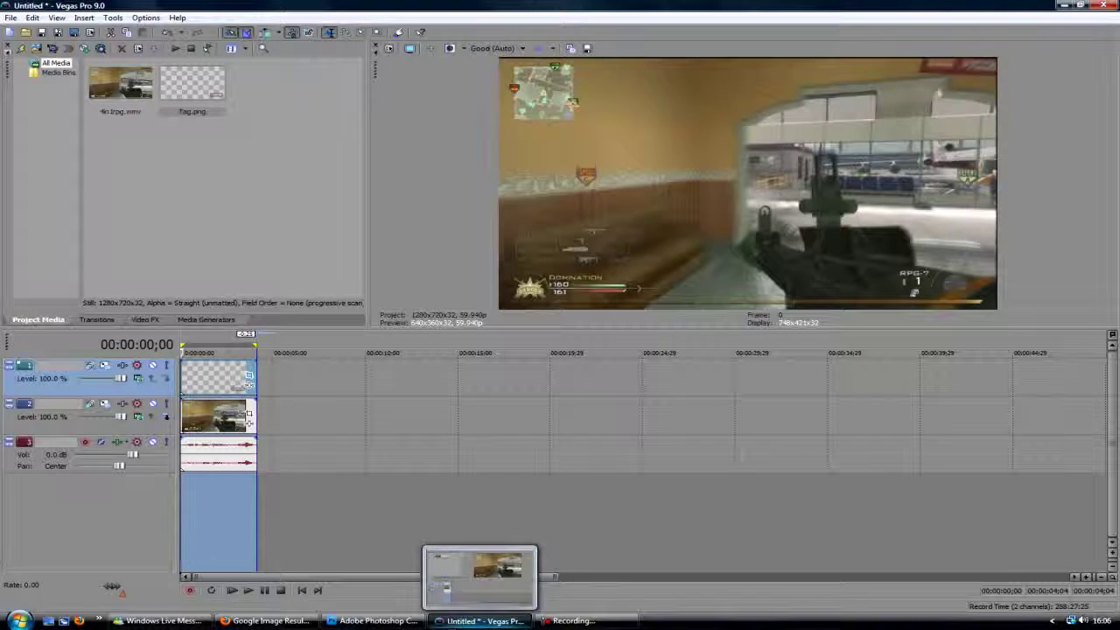
left_click(248, 590)
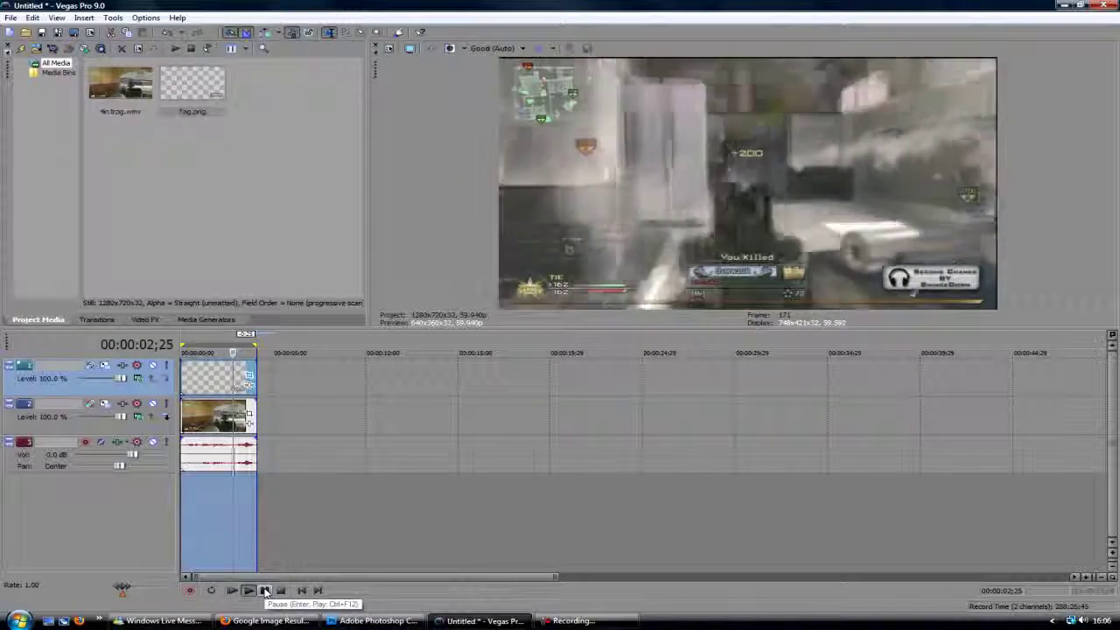
left_click(265, 591)
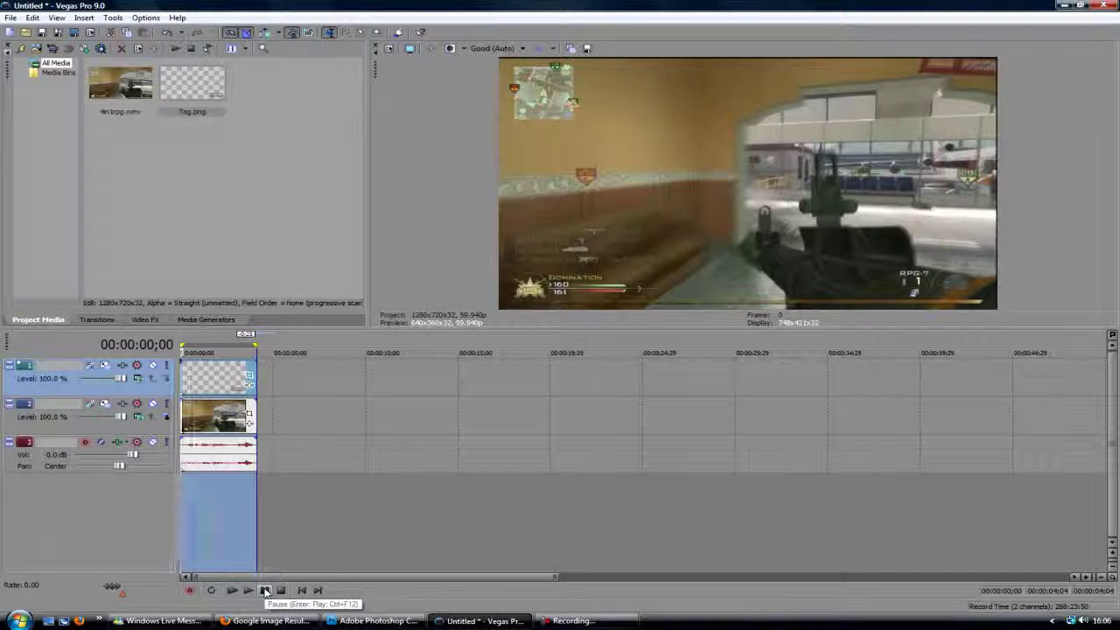
left_click(207, 320)
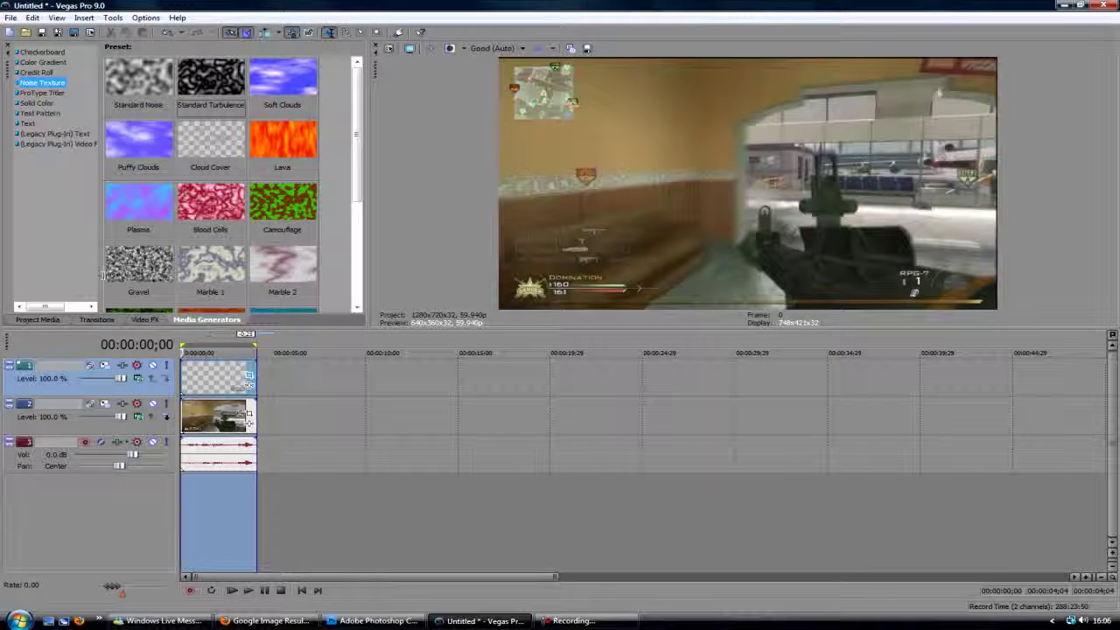
left_click(29, 123)
left_click(145, 319)
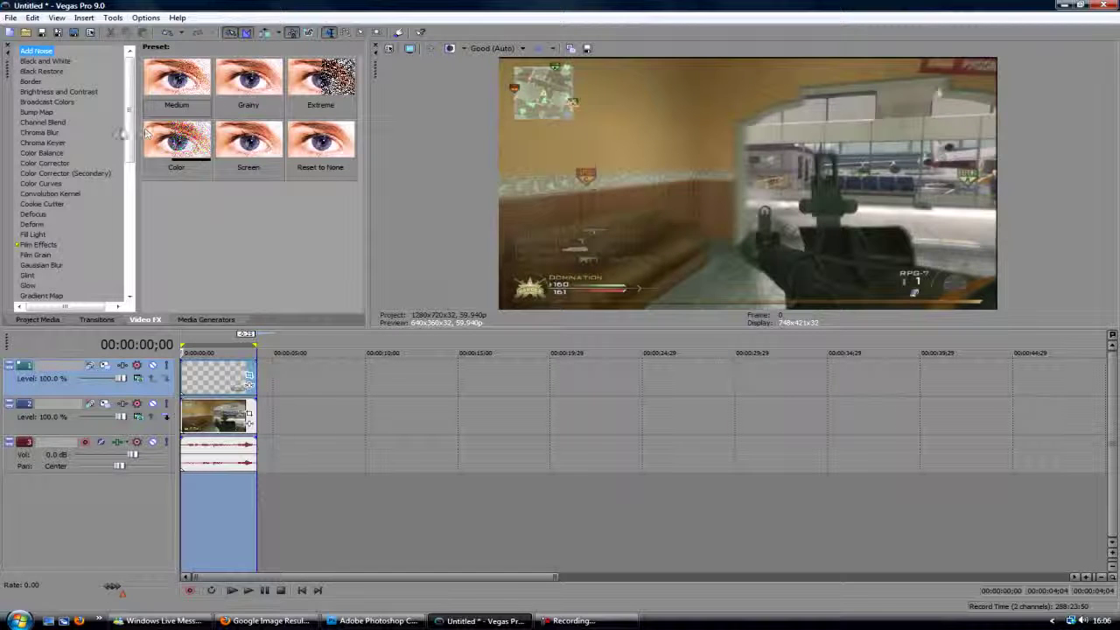
left_click_drag(131, 137, 133, 280)
mouse_move(236, 621)
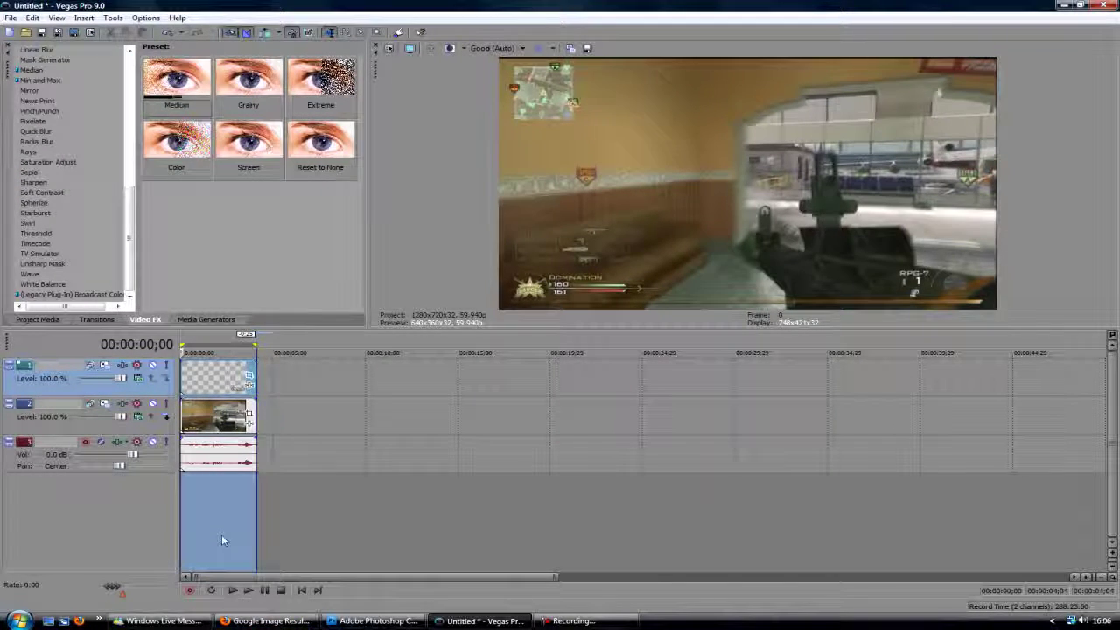